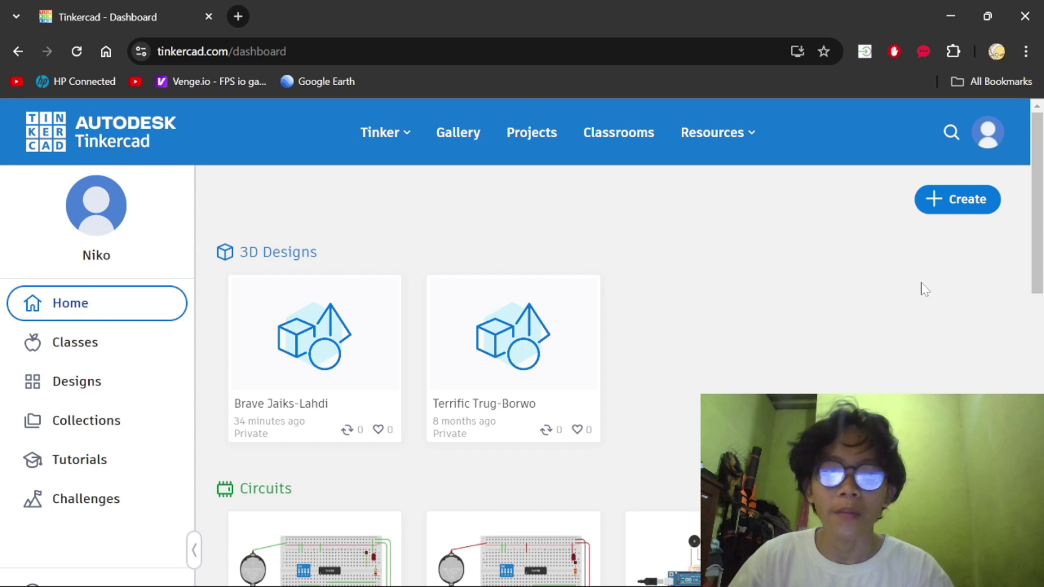
# - Create a new circuit design and dismiss the tip about starter circuits
pyautogui.click(961, 201)
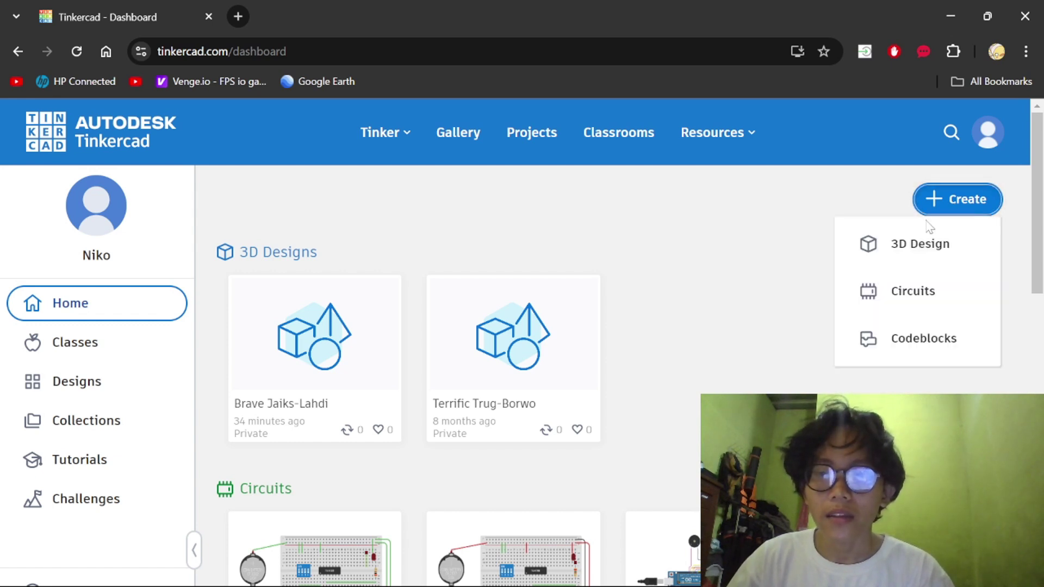
pyautogui.click(904, 289)
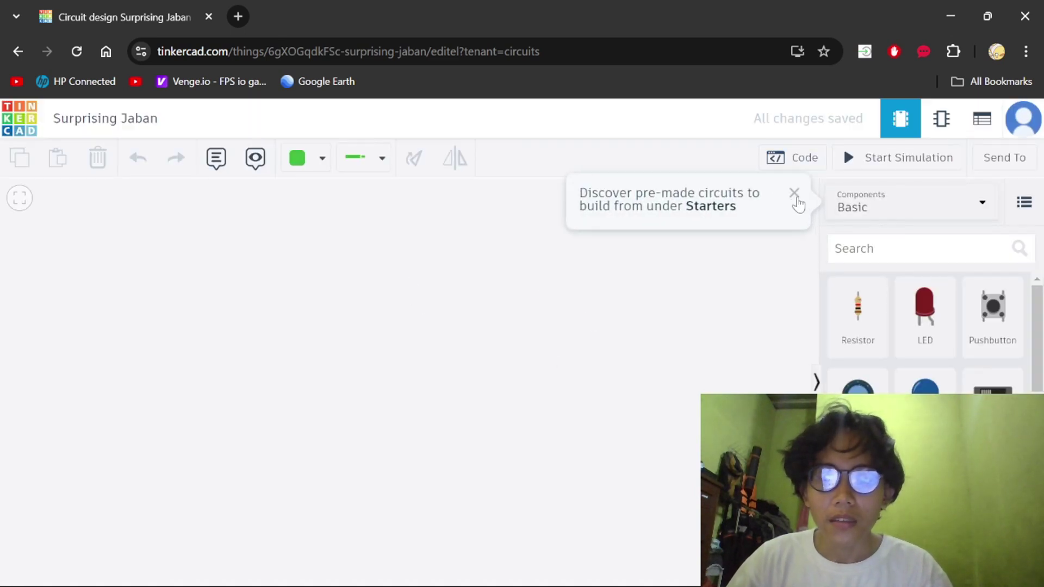
pyautogui.click(795, 194)
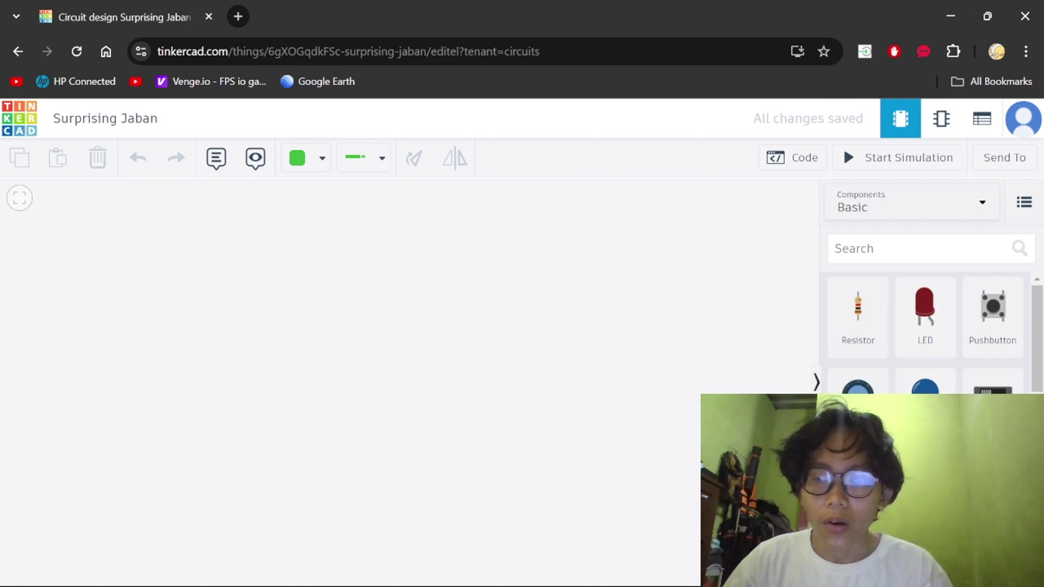
# - Place a 3V coin cell battery on the empty workplane, with a red LED just above and beside it
pyautogui.moveTo(870, 478); pyautogui.dragTo(230, 338)
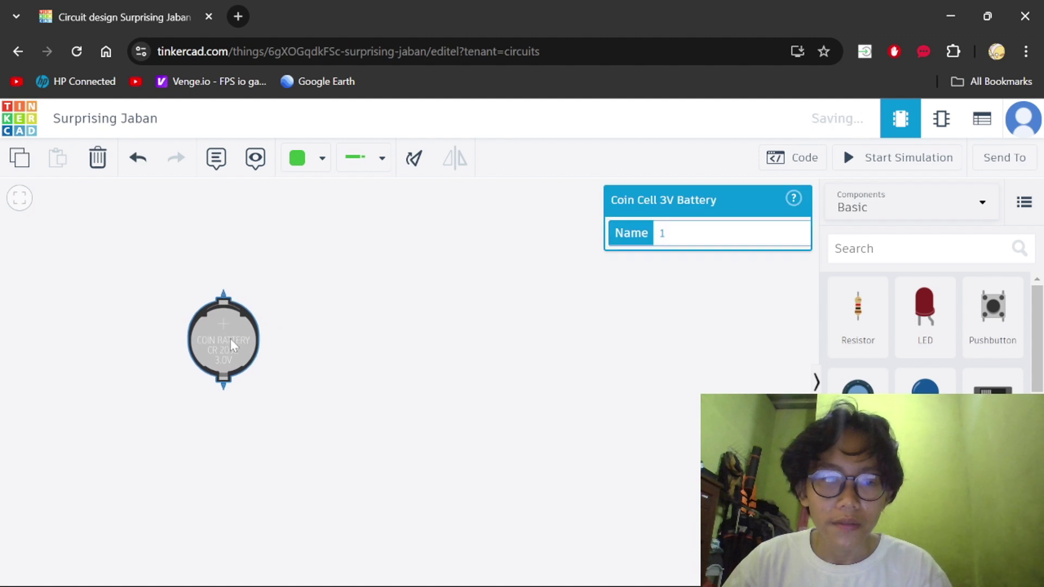
pyautogui.click(403, 338)
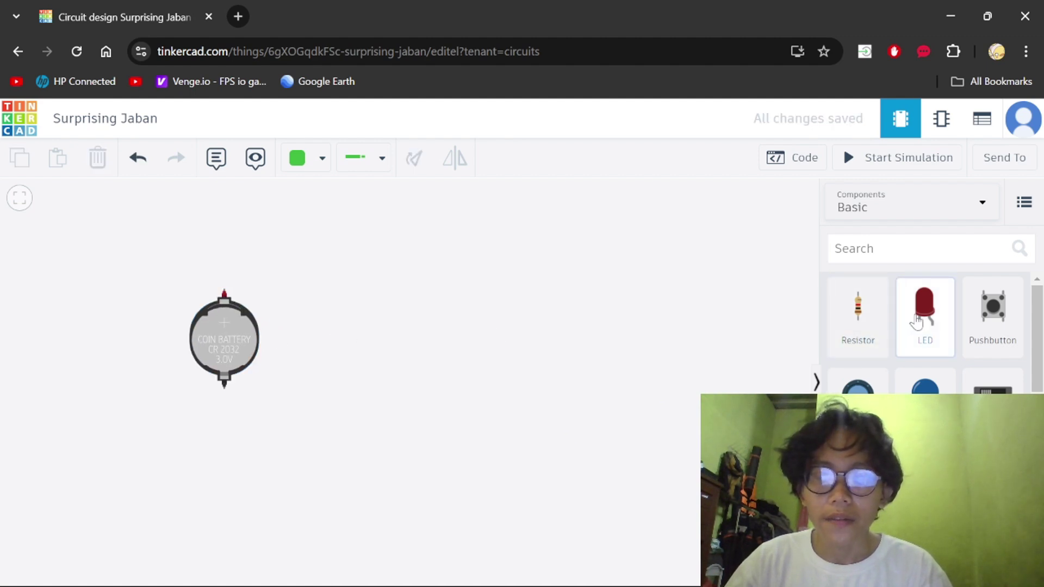
pyautogui.moveTo(932, 306); pyautogui.dragTo(283, 291)
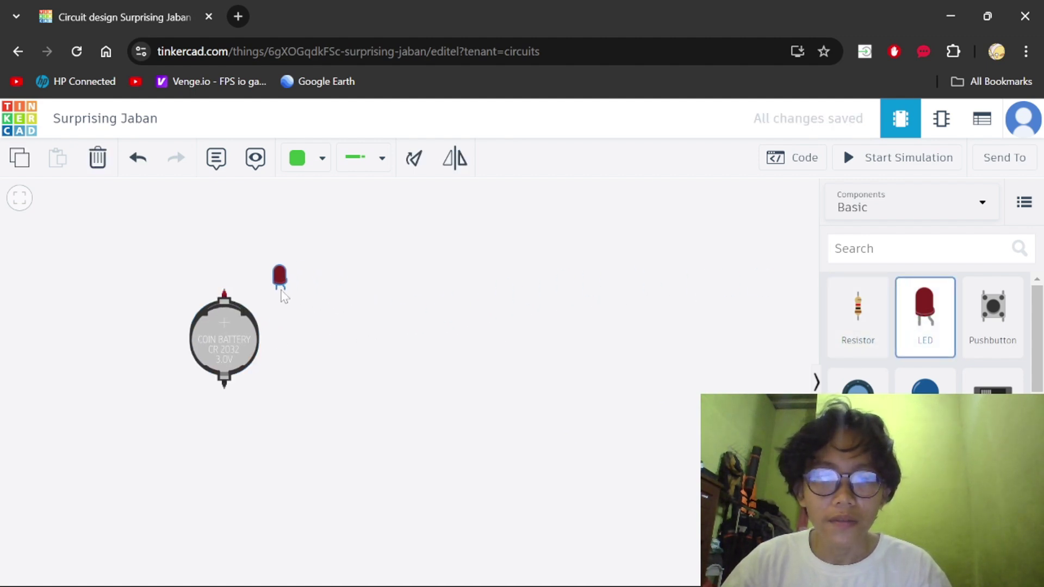
pyautogui.click(389, 317)
# - Place a resistor beside the LED and set its resistance to 200 Ω
pyautogui.moveTo(860, 319); pyautogui.dragTo(325, 283)
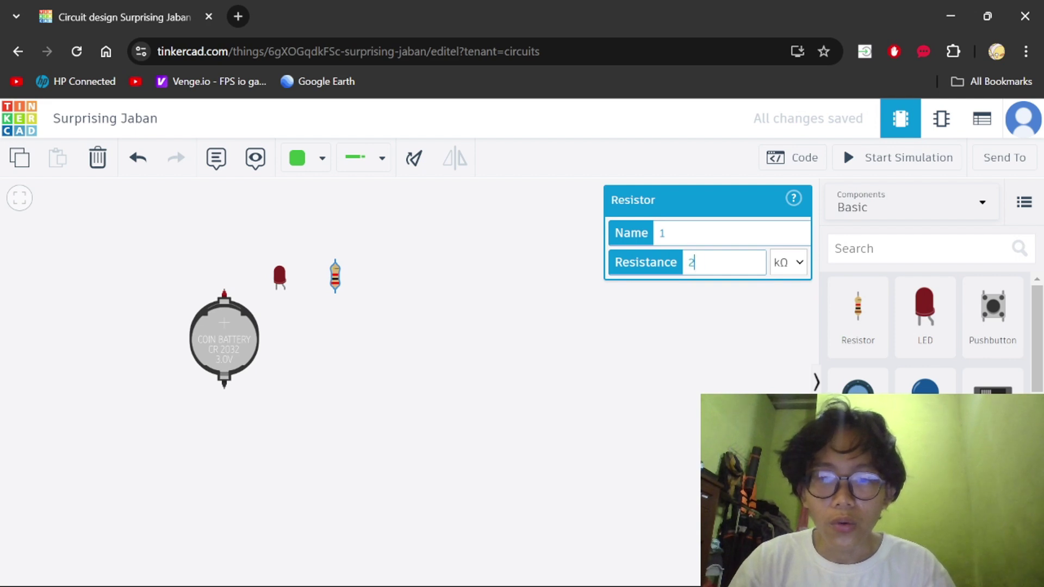
pyautogui.click(785, 265)
pyautogui.click(782, 374)
pyautogui.click(518, 367)
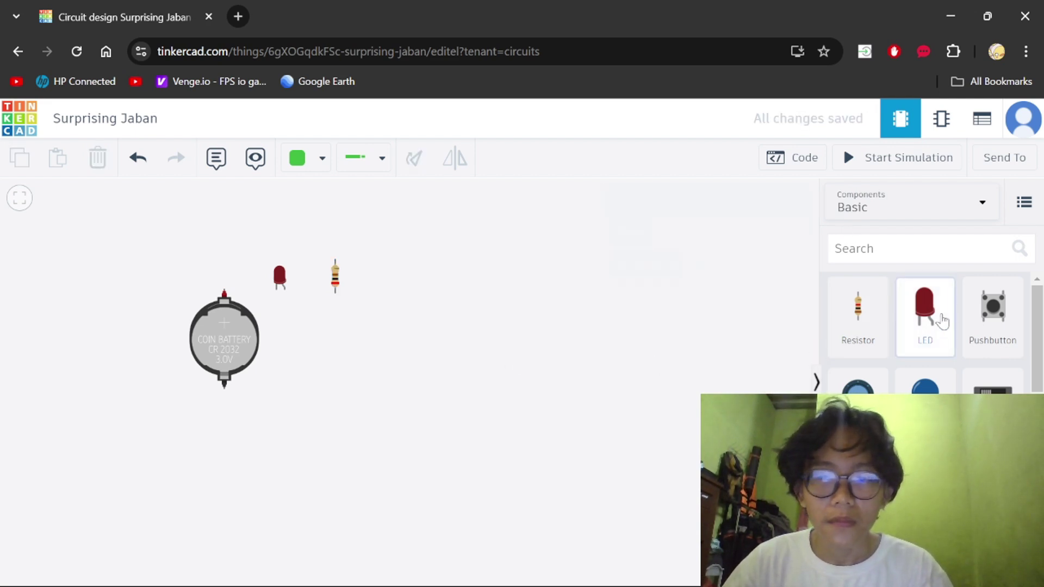
# - Search the components for "spst" and place a DIP Switch SPST x 4 above the resistor
pyautogui.click(870, 248)
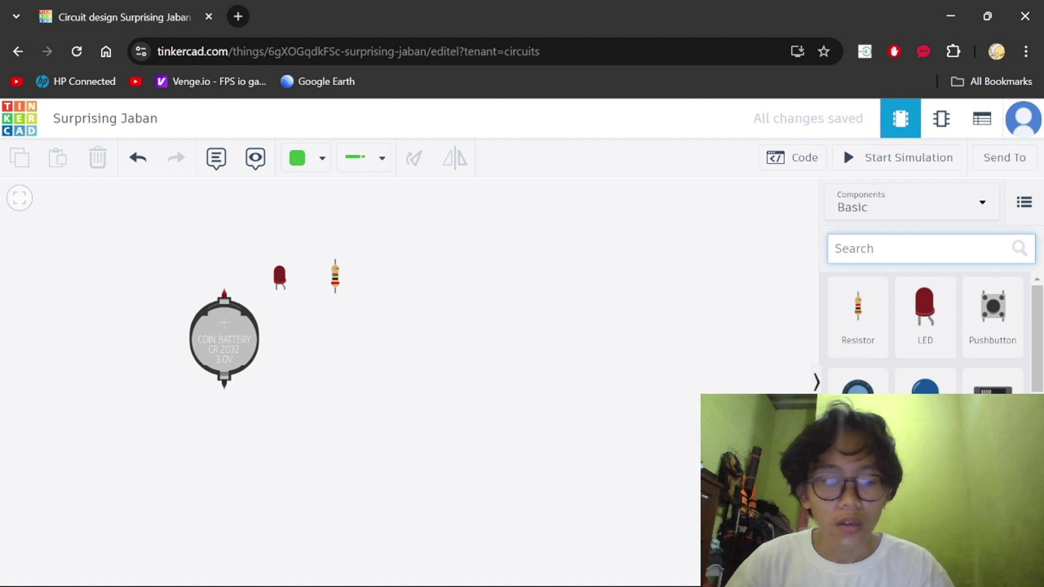
pyautogui.write('spst')
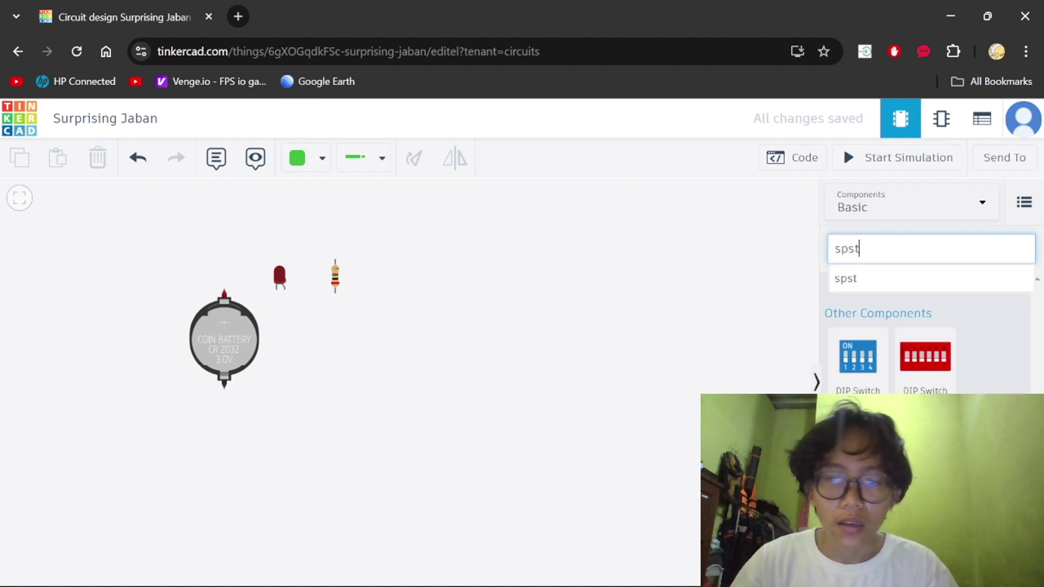
pyautogui.moveTo(858, 357); pyautogui.dragTo(369, 231)
pyautogui.click(447, 249)
# - Search the components for "bread", place a Breadboard Small below the loose parts, and move the coin cell battery beside it
pyautogui.doubleClick(829, 252)
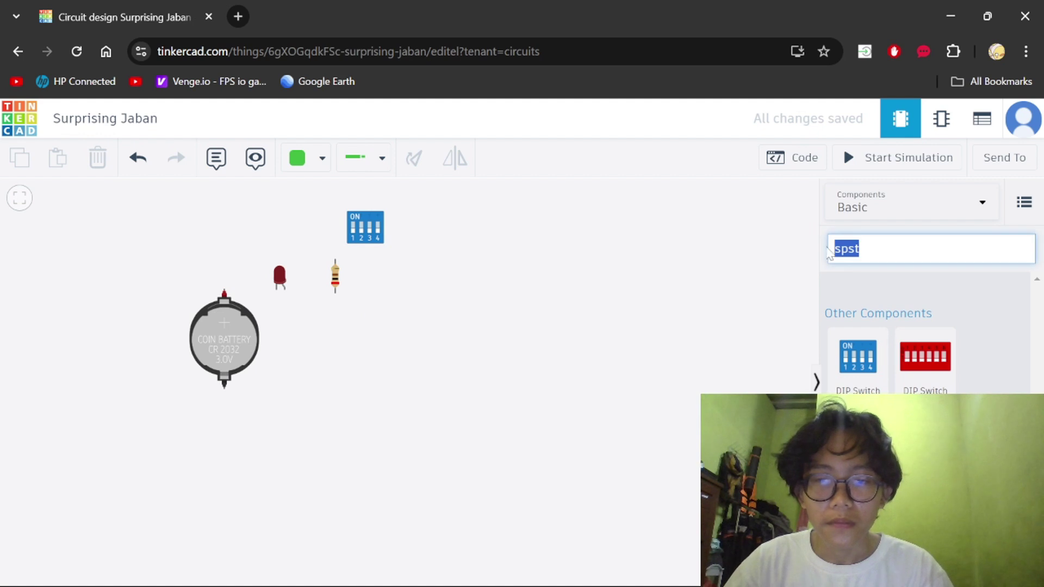
pyautogui.write('bread')
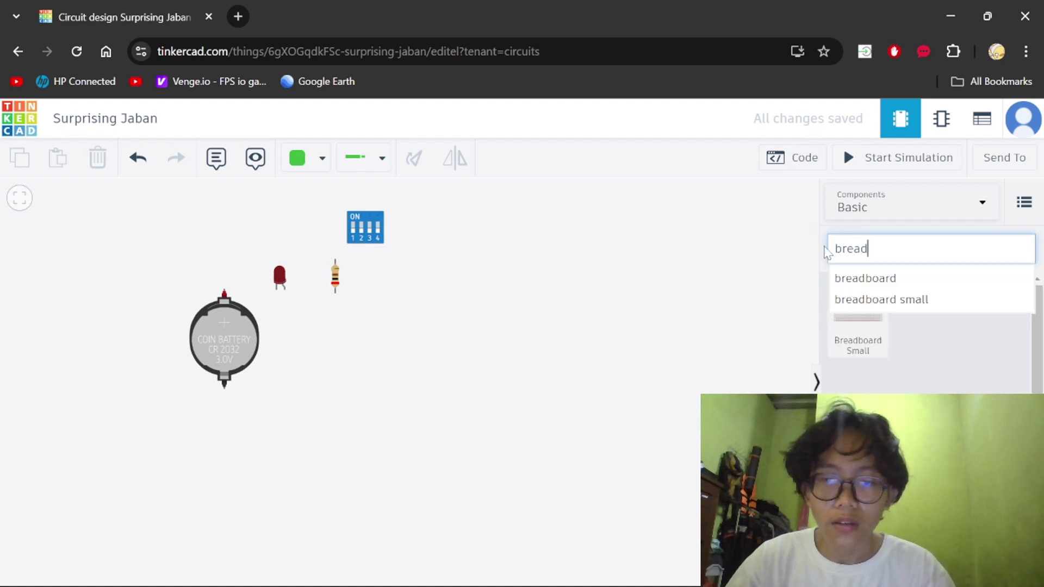
pyautogui.moveTo(864, 317); pyautogui.dragTo(498, 404)
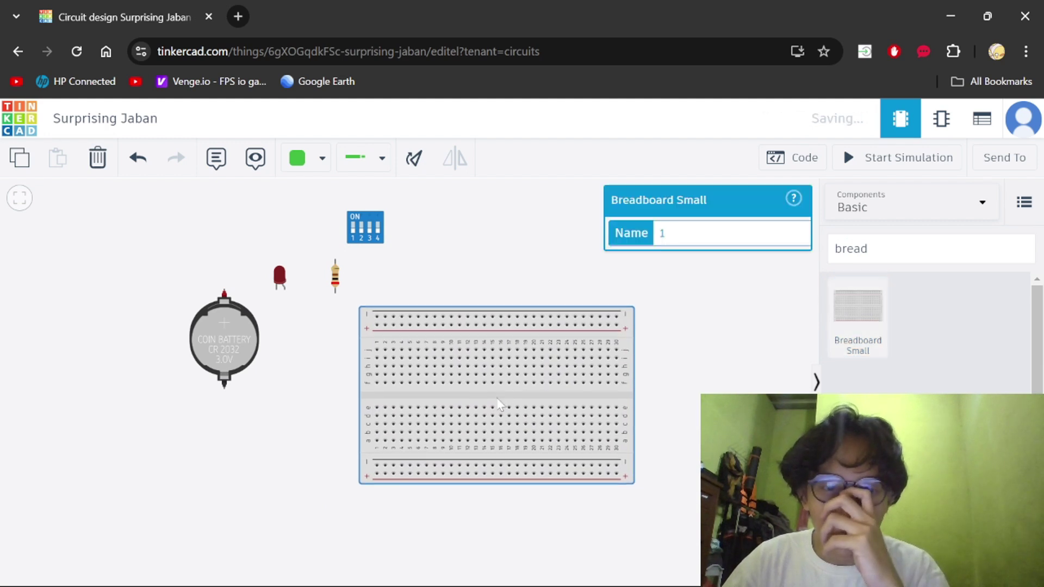
pyautogui.moveTo(220, 331); pyautogui.dragTo(280, 383)
# - Mount the resistor across the breadboard's center gap in column 30 and the LED above it in columns 29 and 30
pyautogui.moveTo(335, 276); pyautogui.dragTo(615, 398)
pyautogui.click(650, 396)
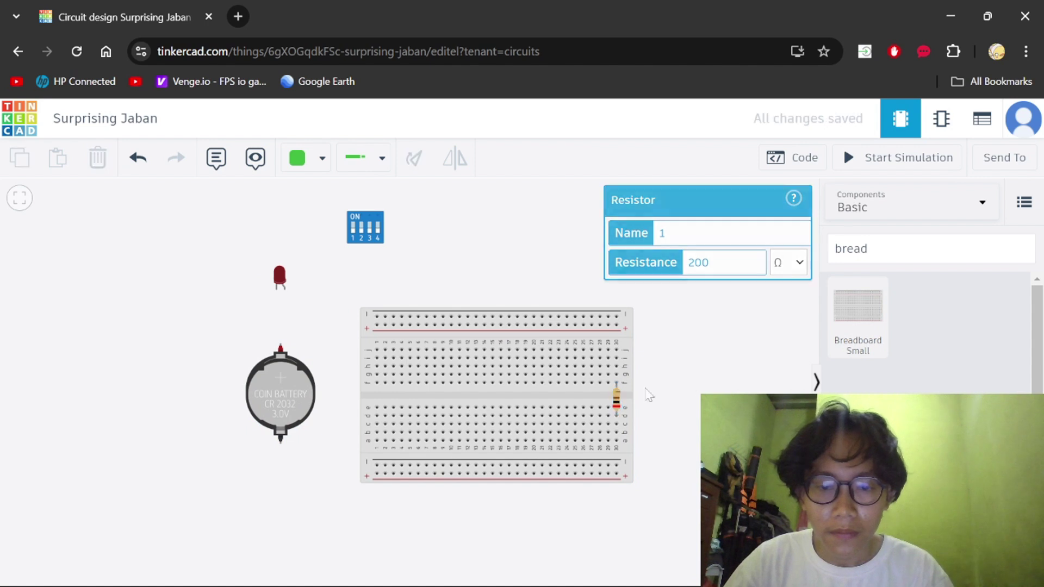
pyautogui.moveTo(279, 277); pyautogui.dragTo(610, 367)
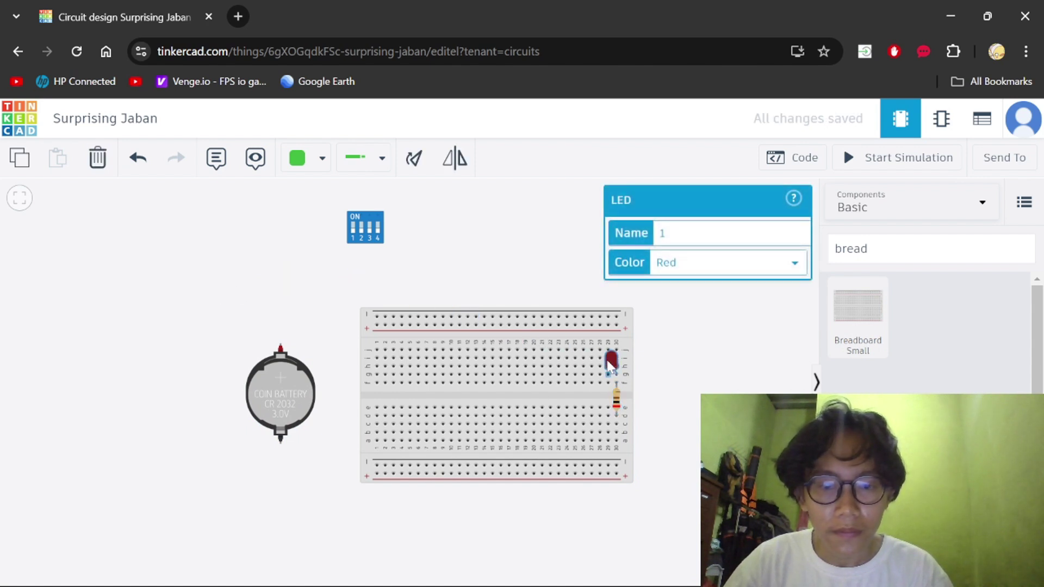
pyautogui.click(664, 366)
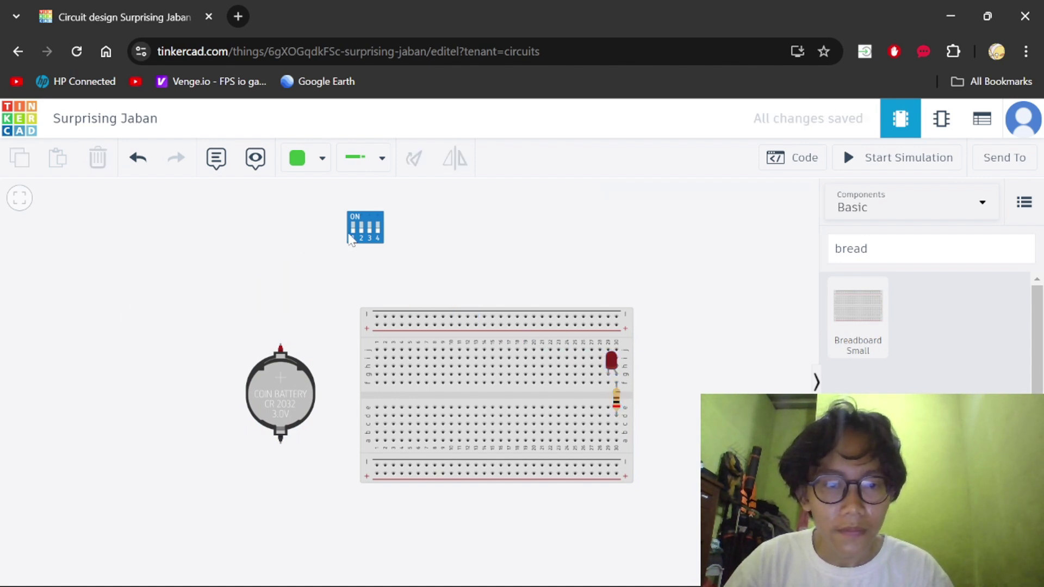
# - Mount the DIP switch across the breadboard's center gap at columns 8 to 11 and shift the battery closer to the board
pyautogui.scroll(1, 349, 239)
pyautogui.moveTo(363, 223); pyautogui.dragTo(461, 409)
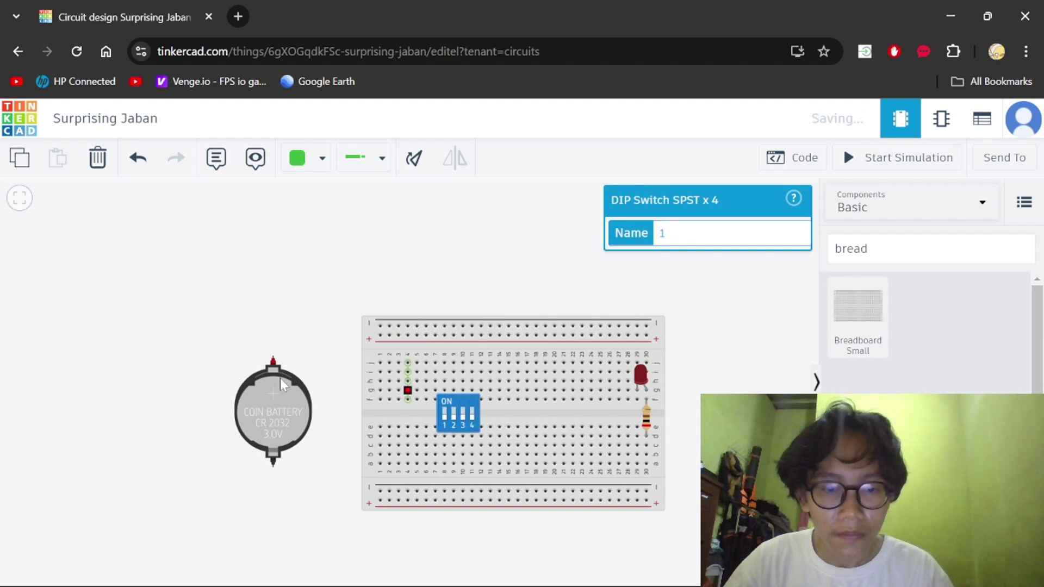
pyautogui.moveTo(268, 411); pyautogui.dragTo(289, 411)
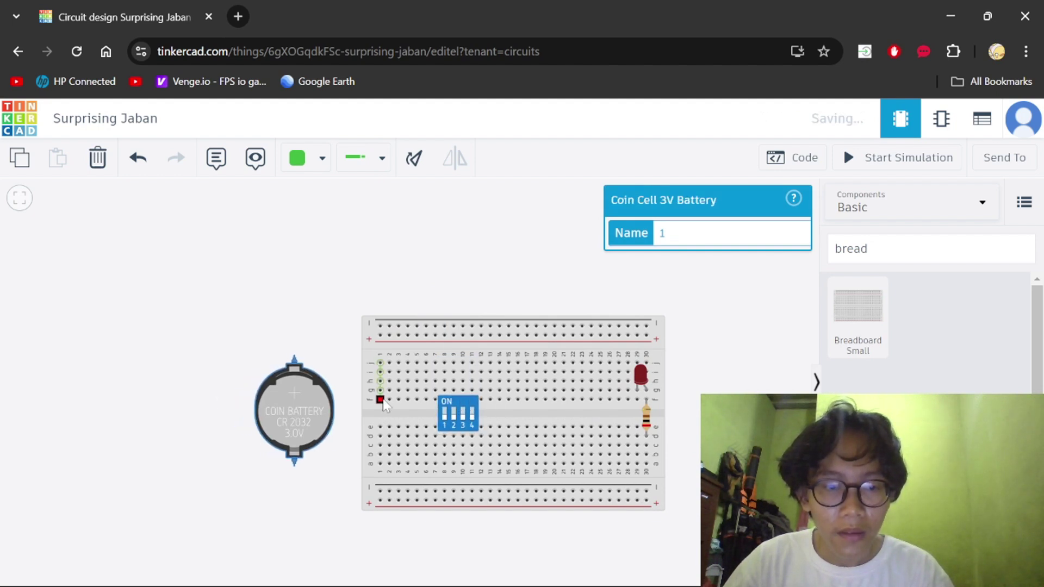
# - Search the components for "gate" and place quad AND, OR (74HC32), NAND, NOR and XOR gate chips around the breadboard
pyautogui.click(799, 284)
pyautogui.moveTo(868, 248); pyautogui.dragTo(841, 248)
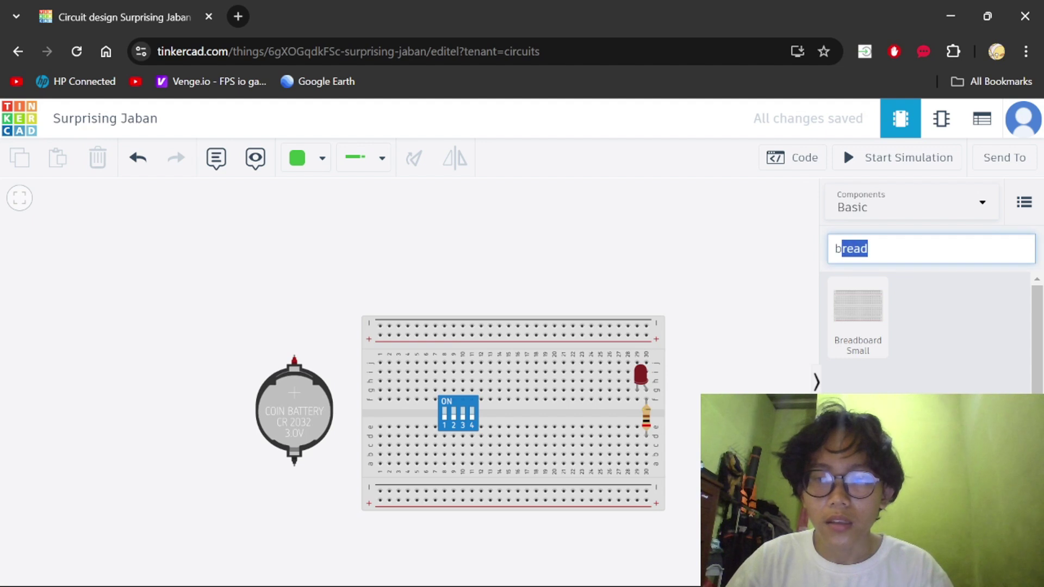
pyautogui.write('gate')
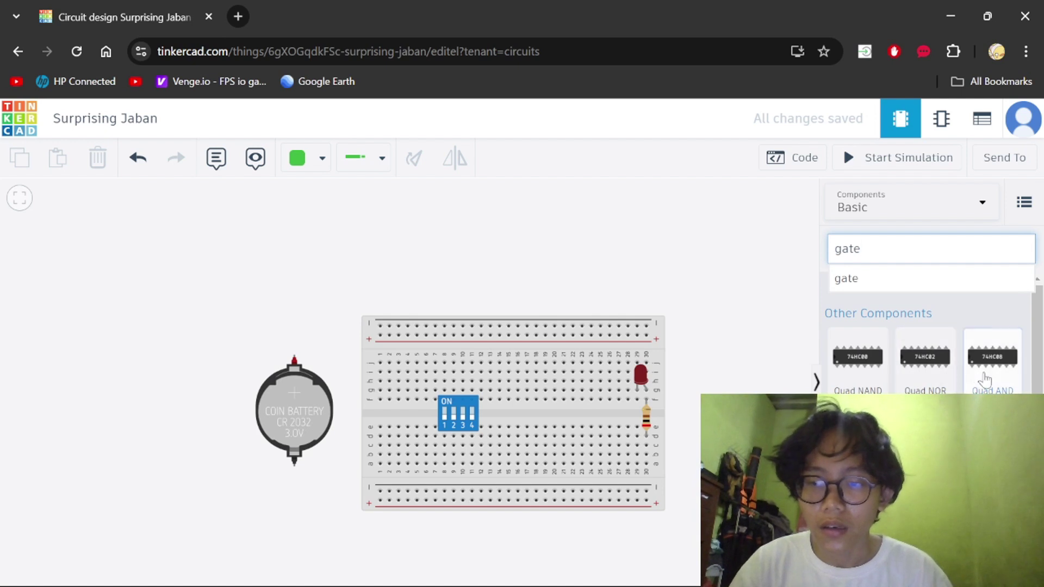
pyautogui.moveTo(987, 374); pyautogui.dragTo(520, 243)
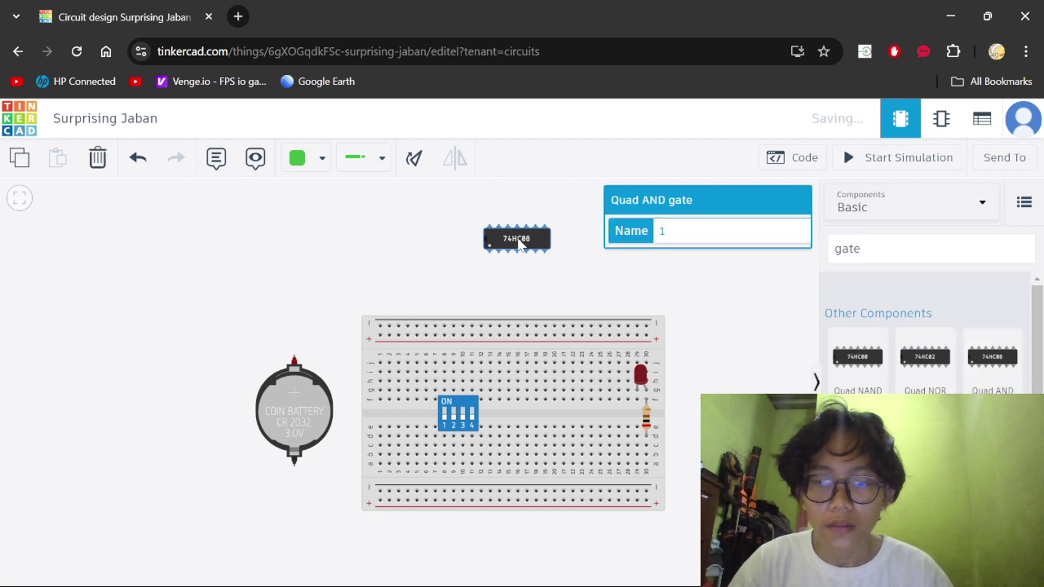
pyautogui.moveTo(857, 435); pyautogui.dragTo(601, 243)
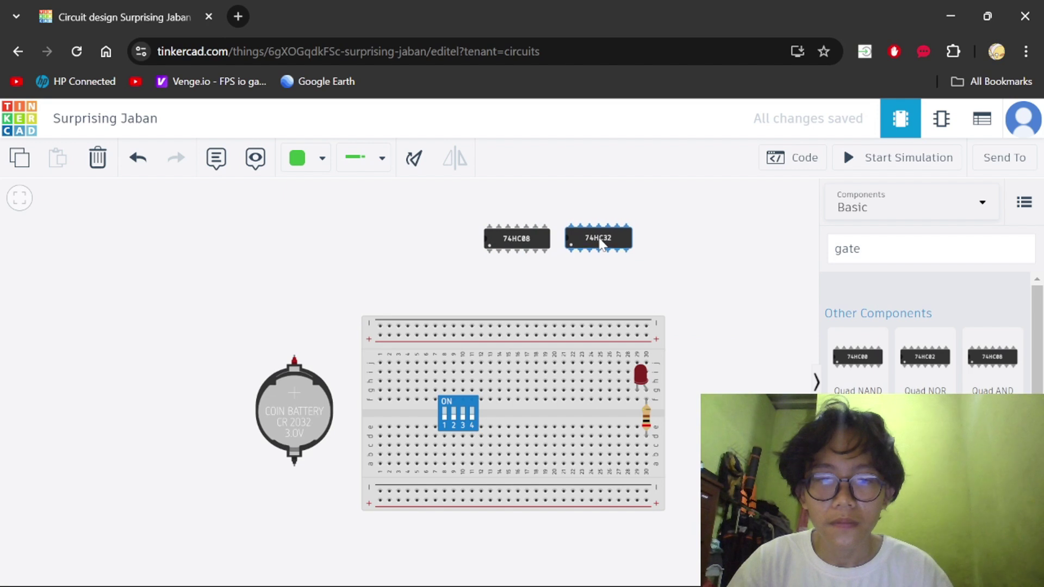
pyautogui.moveTo(875, 375); pyautogui.dragTo(677, 239)
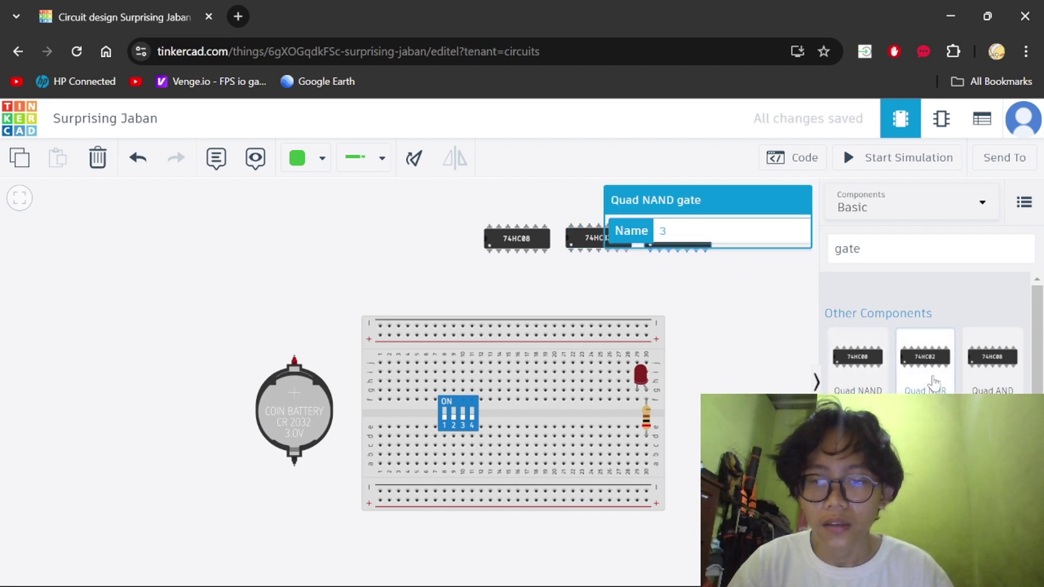
pyautogui.moveTo(930, 381); pyautogui.dragTo(712, 294)
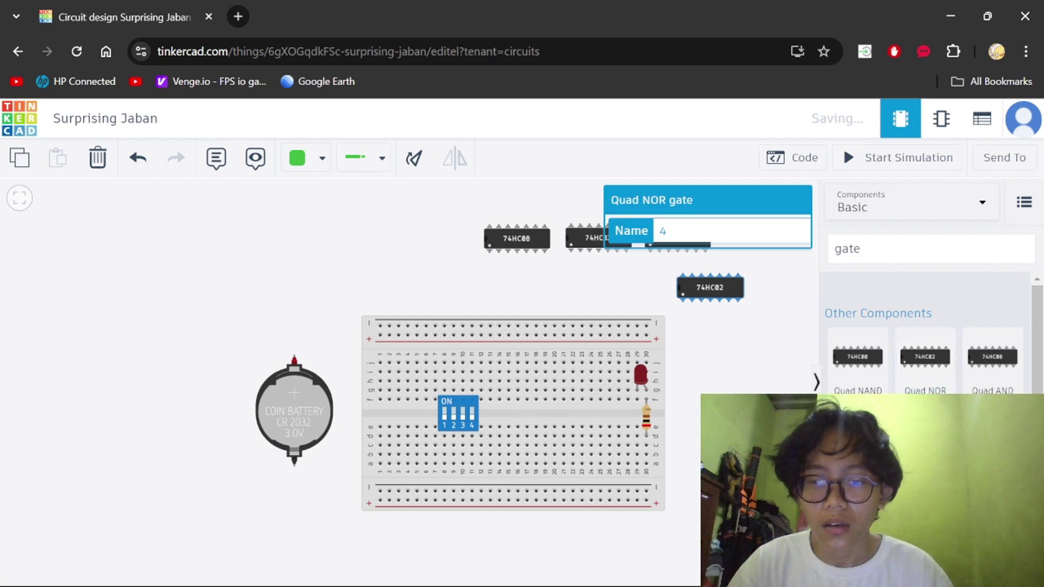
pyautogui.moveTo(925, 435); pyautogui.dragTo(734, 352)
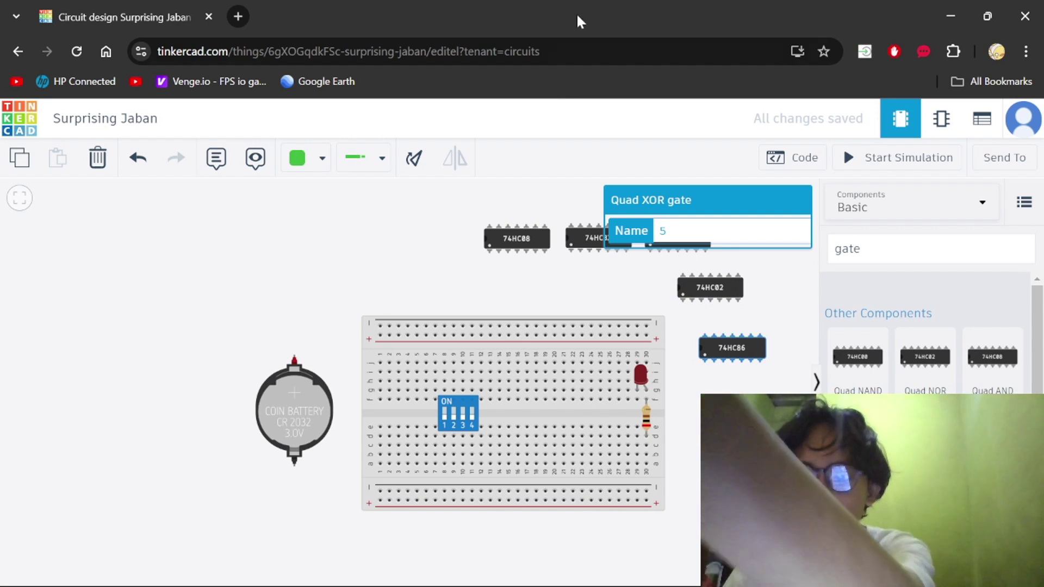
# - Mount the 74HC08 AND gate chip across the breadboard's center gap at columns 15 to 21 and nudge the battery closer
pyautogui.click(519, 244)
pyautogui.moveTo(522, 241); pyautogui.dragTo(542, 417)
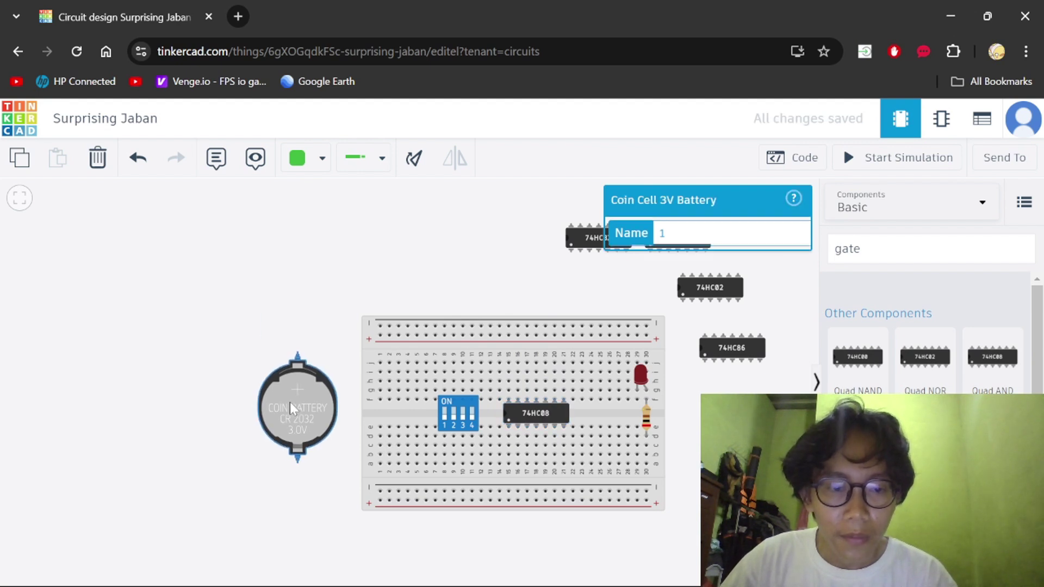
pyautogui.moveTo(289, 403); pyautogui.dragTo(295, 404)
pyautogui.click(388, 293)
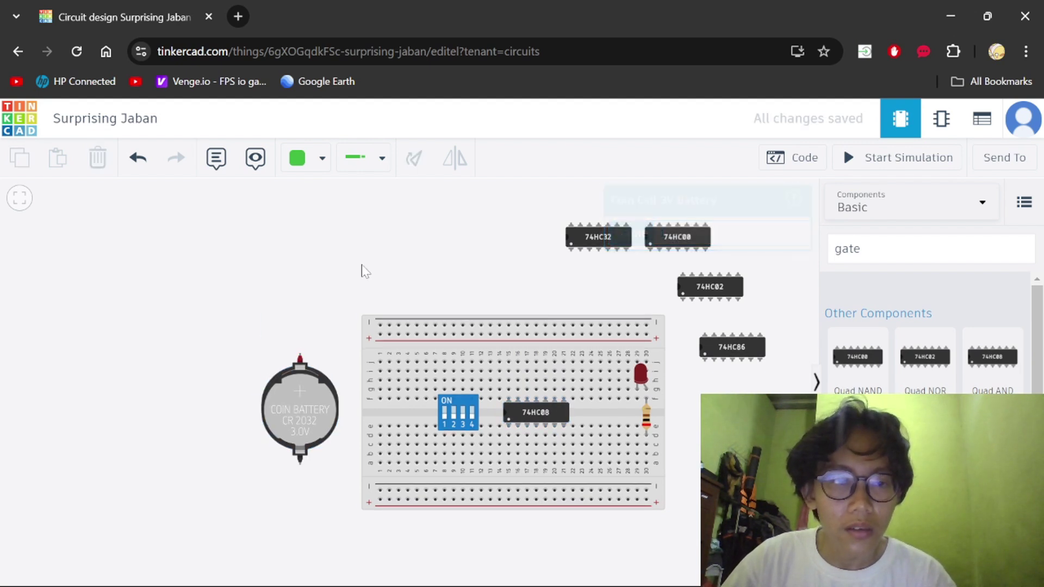
# - Set the wire color to red and wire the battery's positive terminal to the breadboard's upper positive rail
pyautogui.click(322, 158)
pyautogui.click(323, 242)
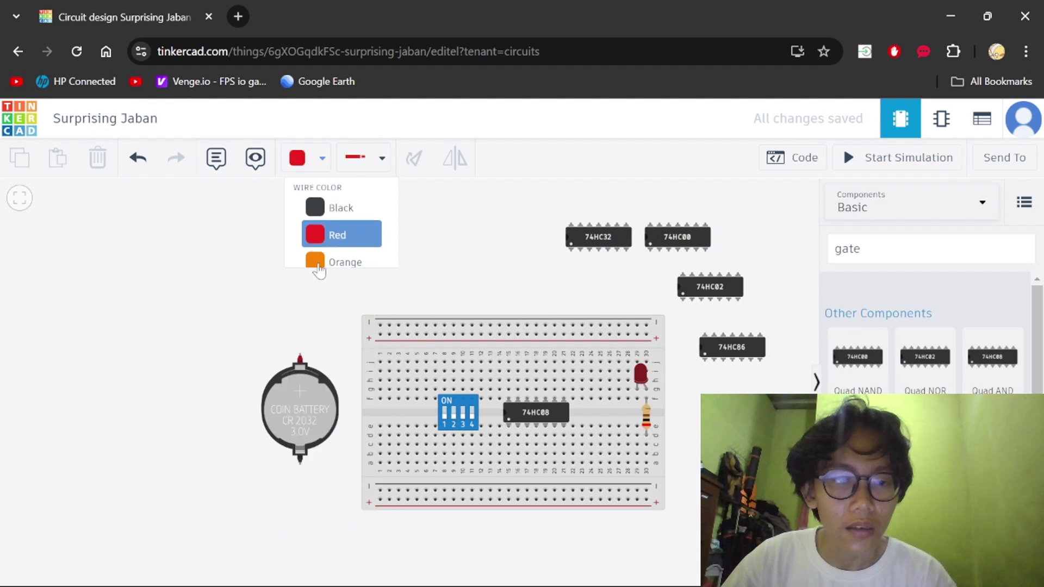
pyautogui.click(299, 356)
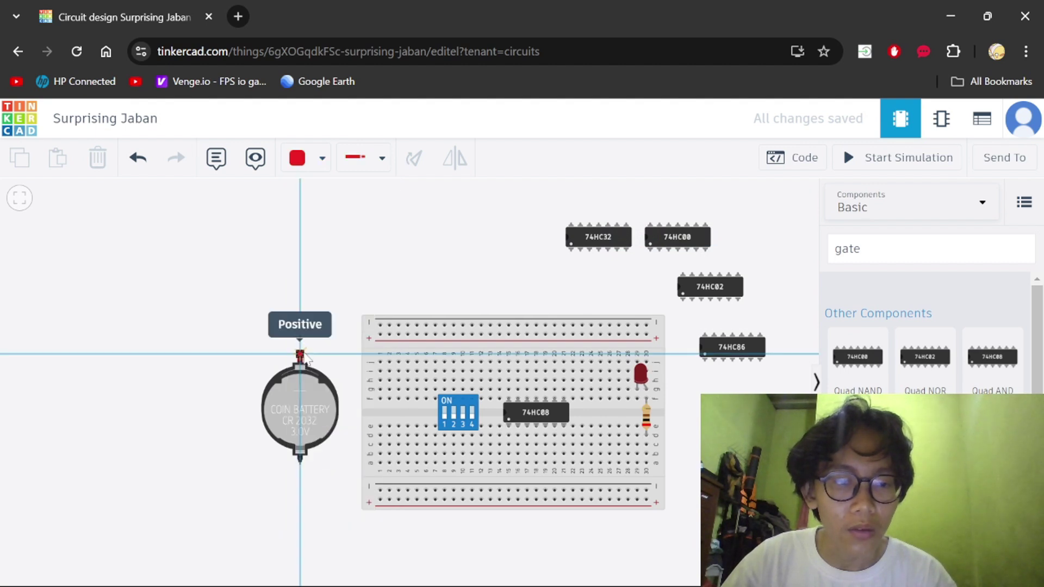
pyautogui.click(379, 333)
# - Change the wire color to black and wire the battery's negative terminal to the breadboard's lower negative rail
pyautogui.click(322, 159)
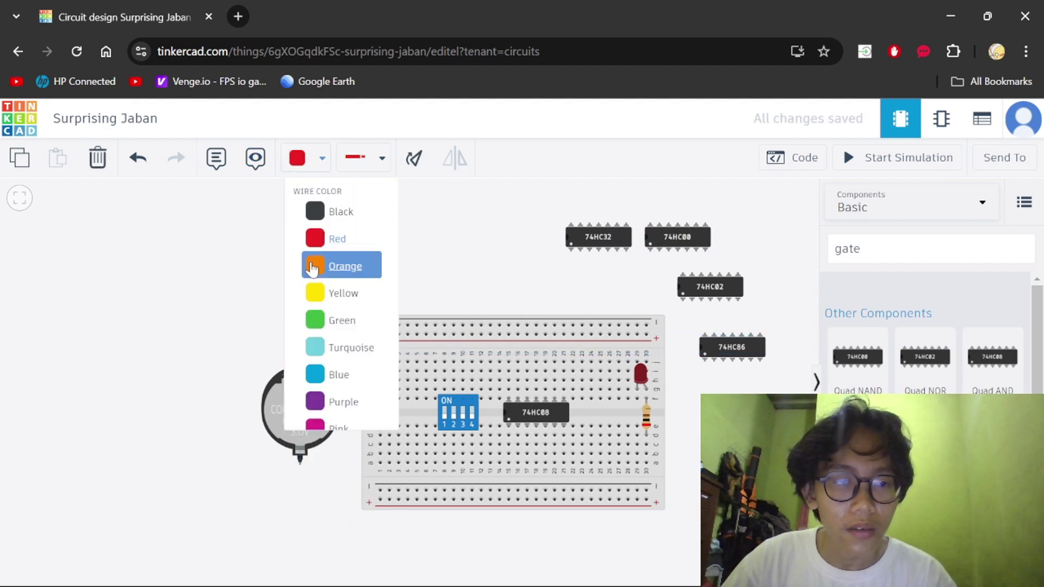
pyautogui.click(314, 211)
pyautogui.click(299, 464)
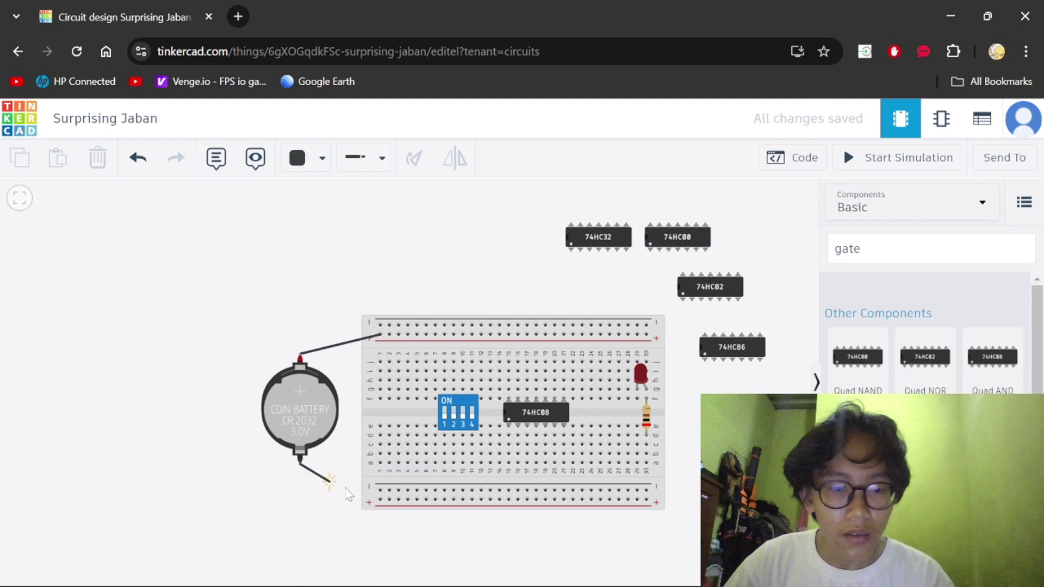
pyautogui.click(379, 489)
pyautogui.click(317, 507)
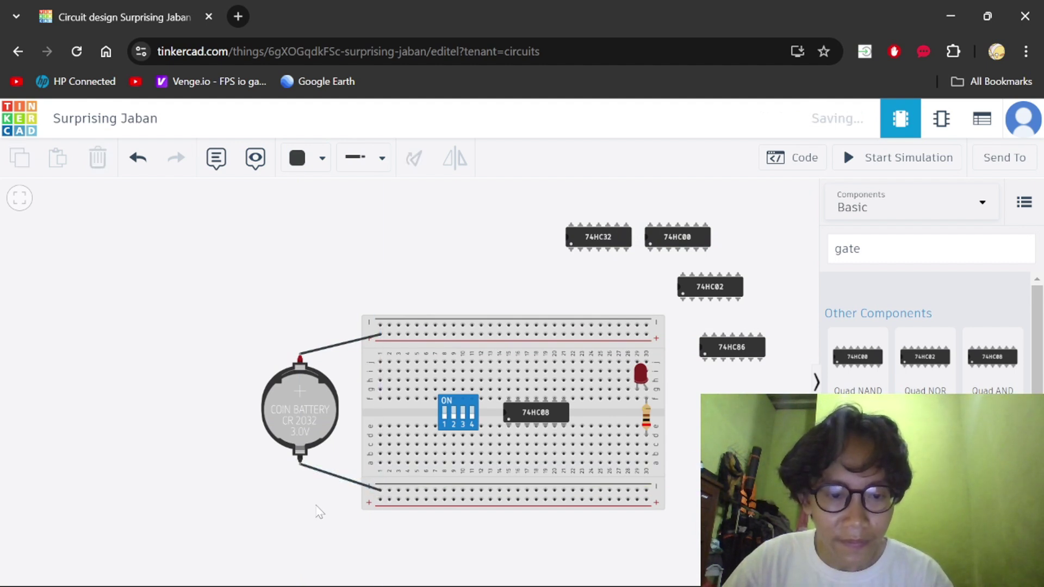
# - Set the wire color to green and wire DIP switch 1 at column 8 to the 74HC08's first input at column 15
pyautogui.click(308, 158)
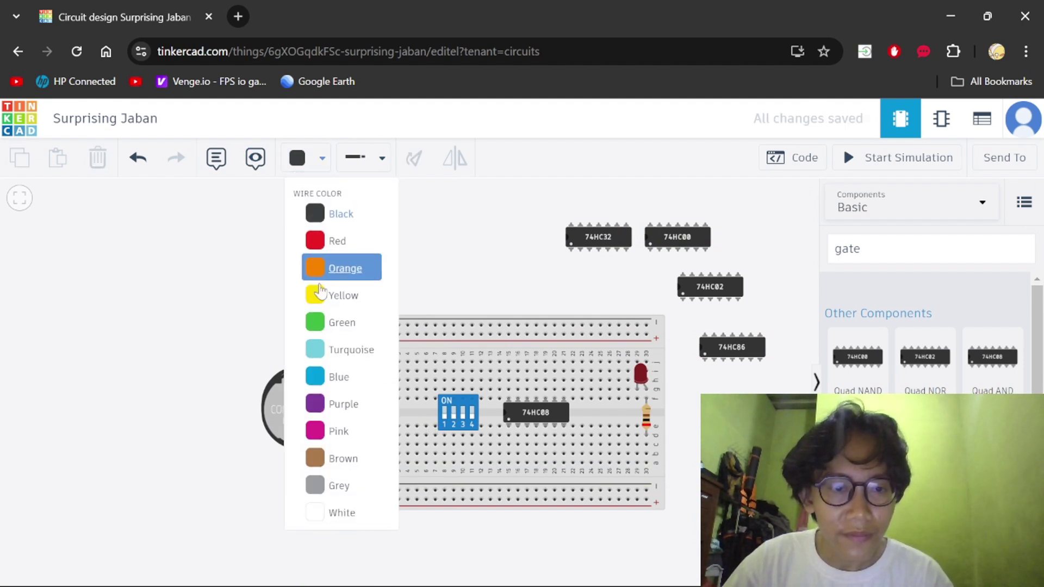
pyautogui.click(333, 319)
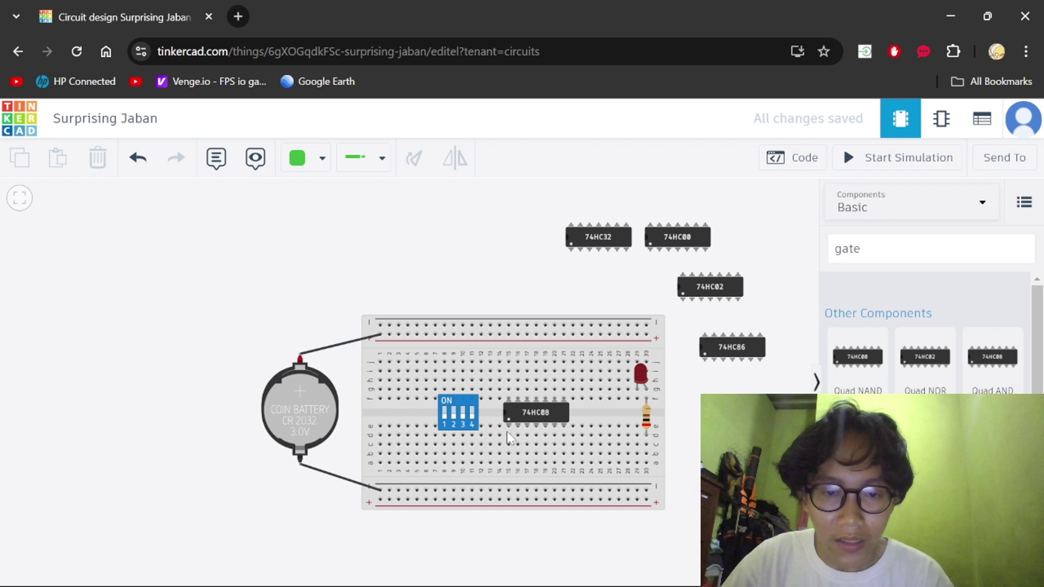
pyautogui.click(443, 475)
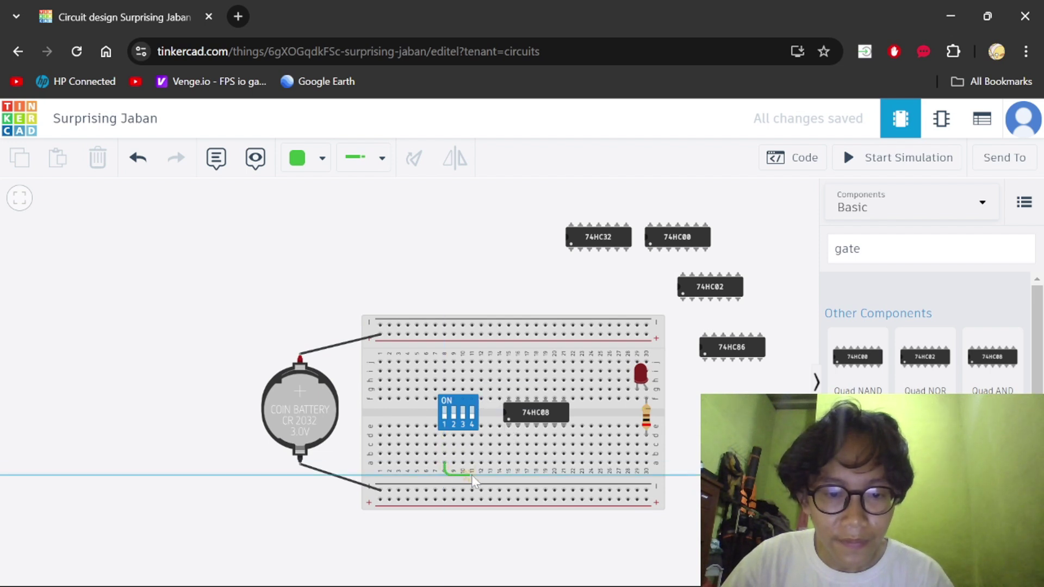
pyautogui.click(505, 475)
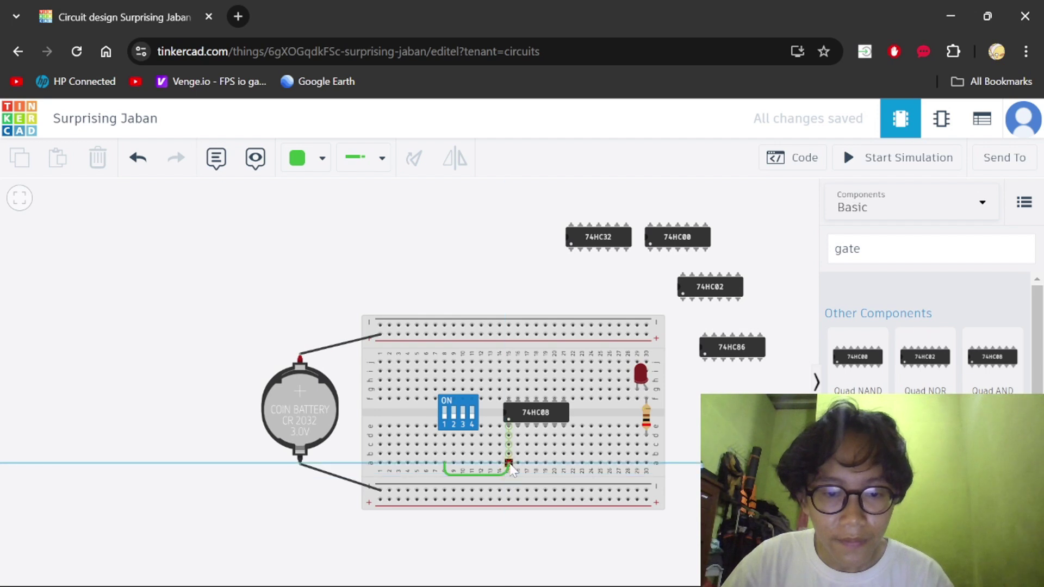
pyautogui.click(509, 463)
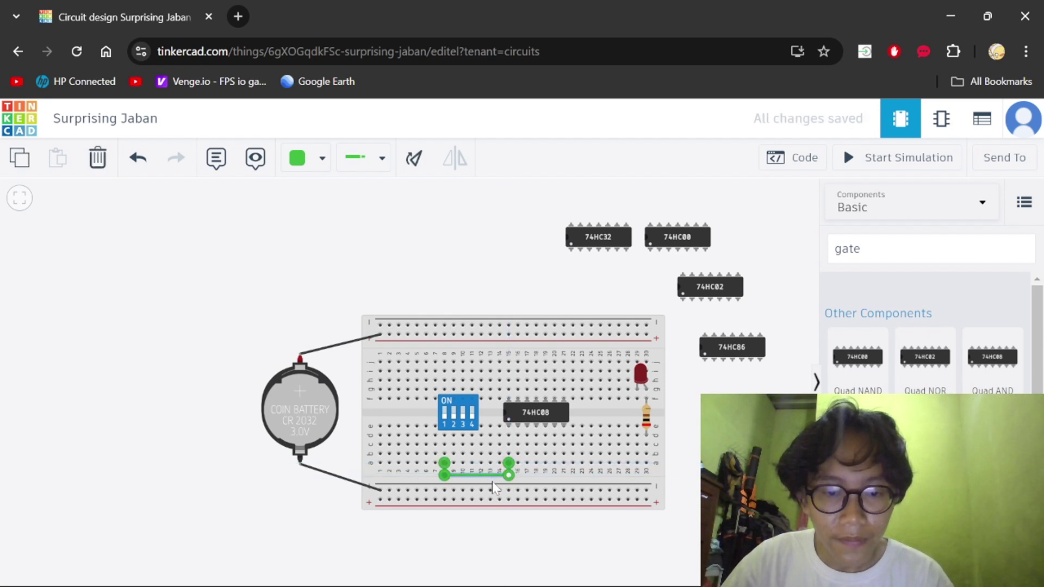
# - Wire DIP switch 2 at column 9 to the 74HC08's Input 1B at column 16 and color that wire yellow
pyautogui.click(442, 379)
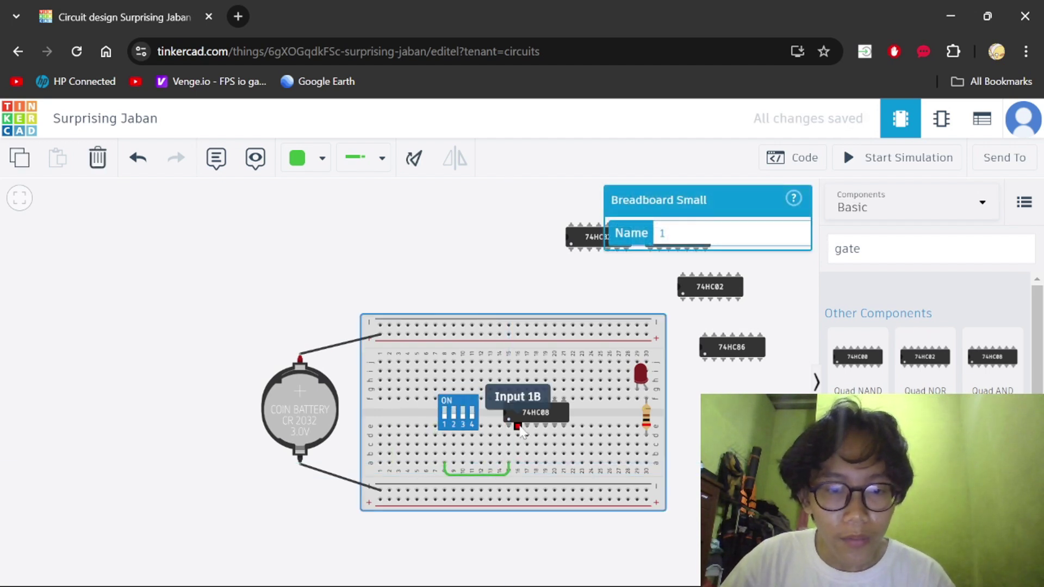
pyautogui.click(454, 466)
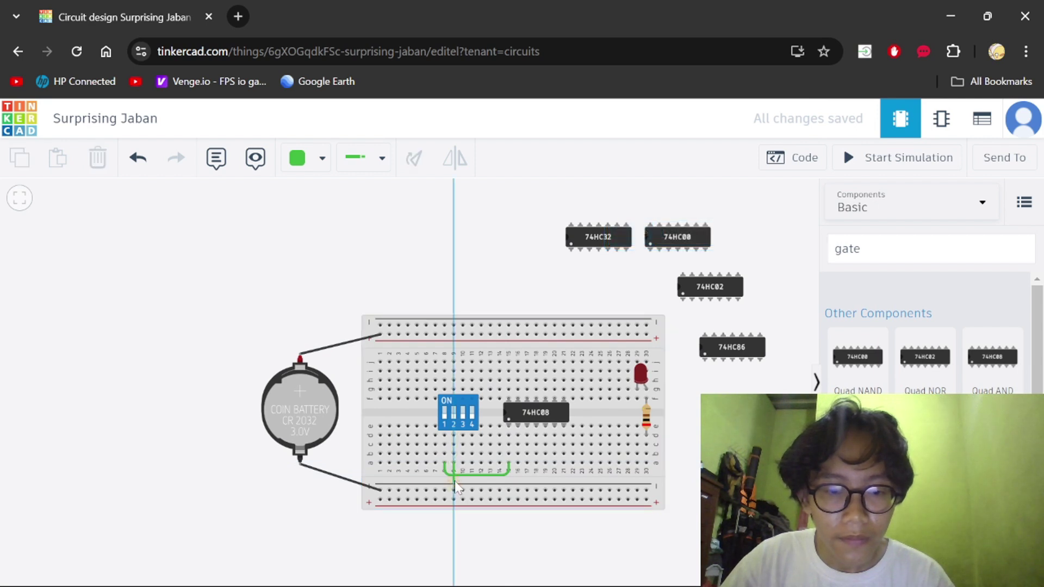
pyautogui.click(515, 480)
pyautogui.click(518, 463)
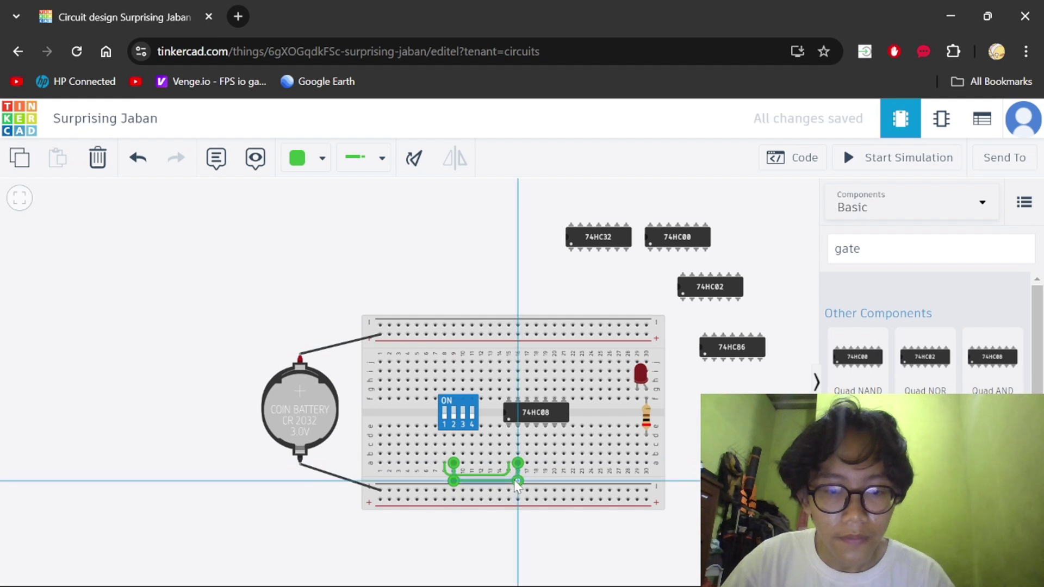
pyautogui.click(322, 159)
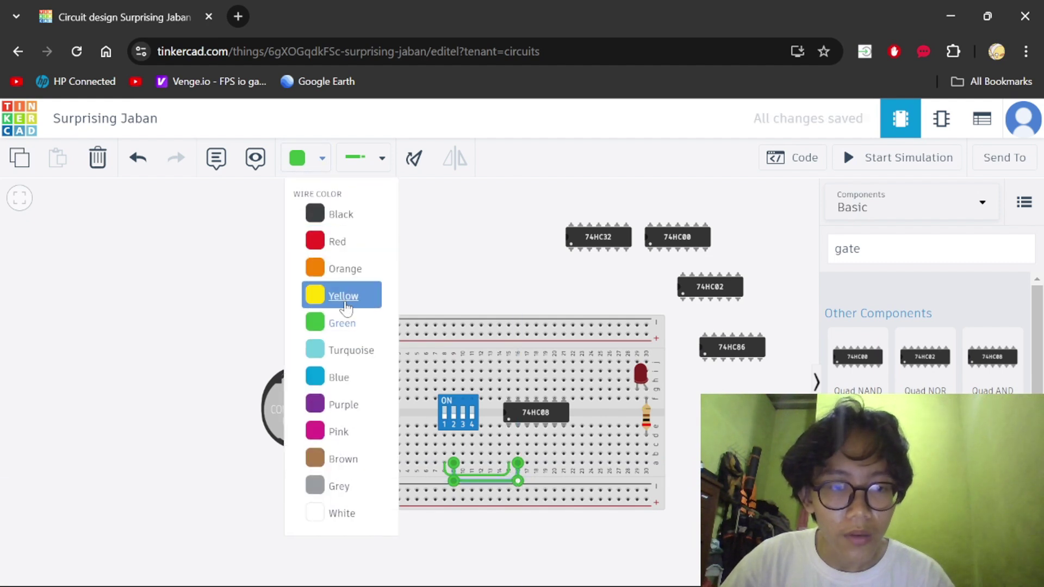
pyautogui.click(326, 294)
pyautogui.click(491, 263)
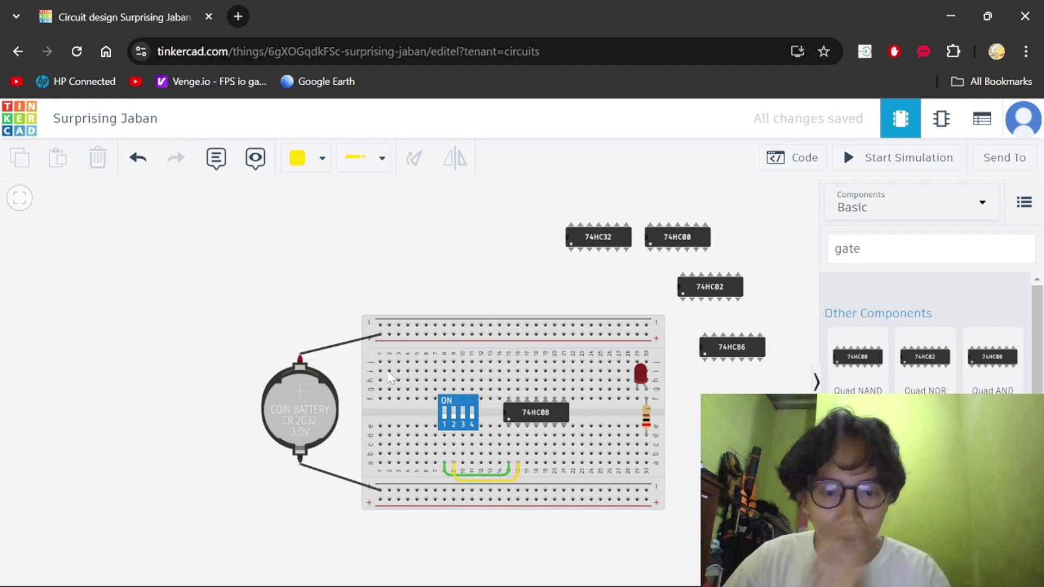
# - Set the wire color to red and wire the upper terminals of DIP switches 1 and 2 to the upper positive rail
pyautogui.click(300, 158)
pyautogui.click(334, 250)
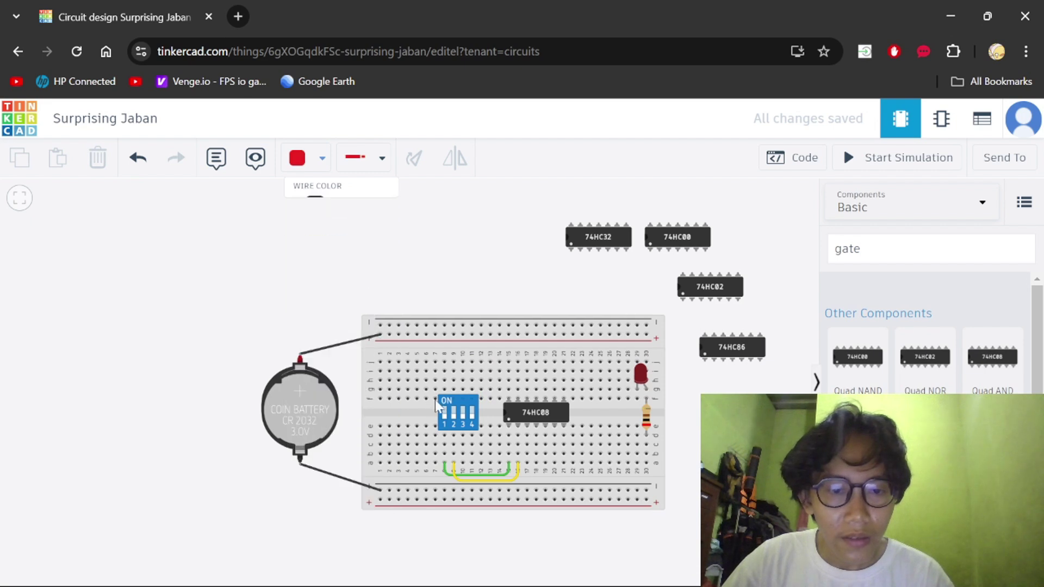
pyautogui.click(445, 401)
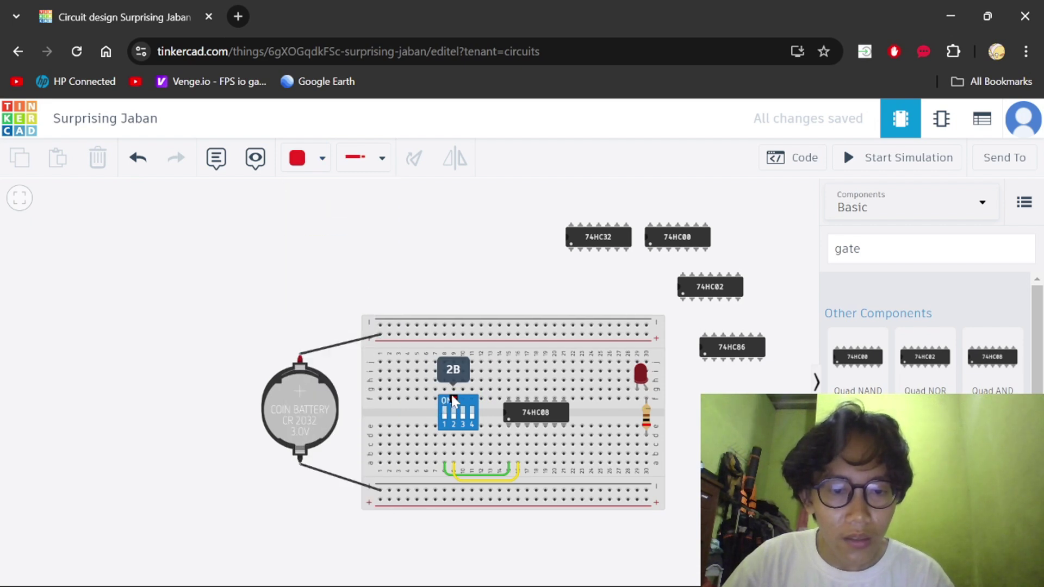
pyautogui.click(445, 334)
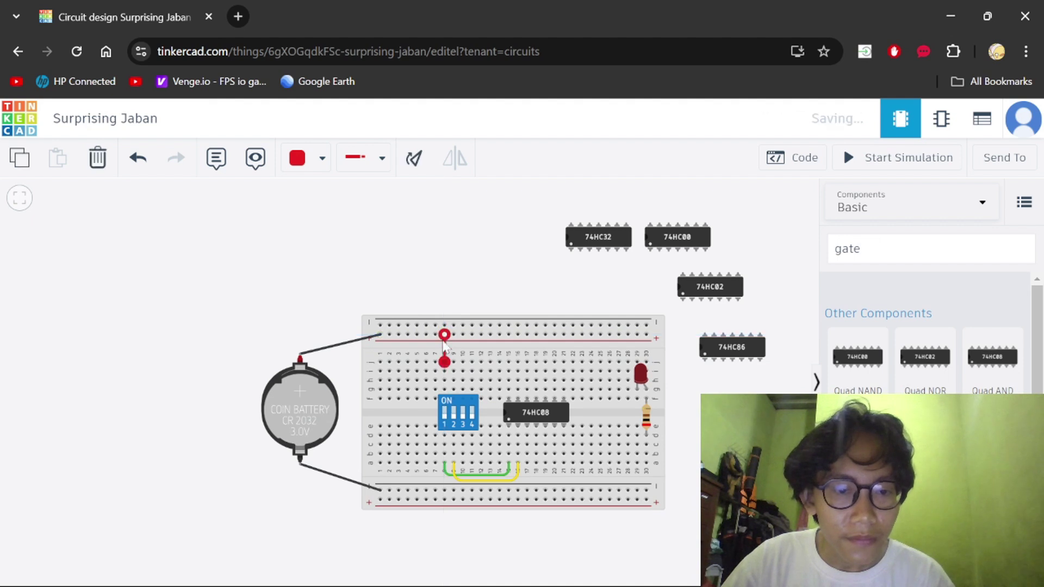
pyautogui.click(453, 401)
pyautogui.click(453, 334)
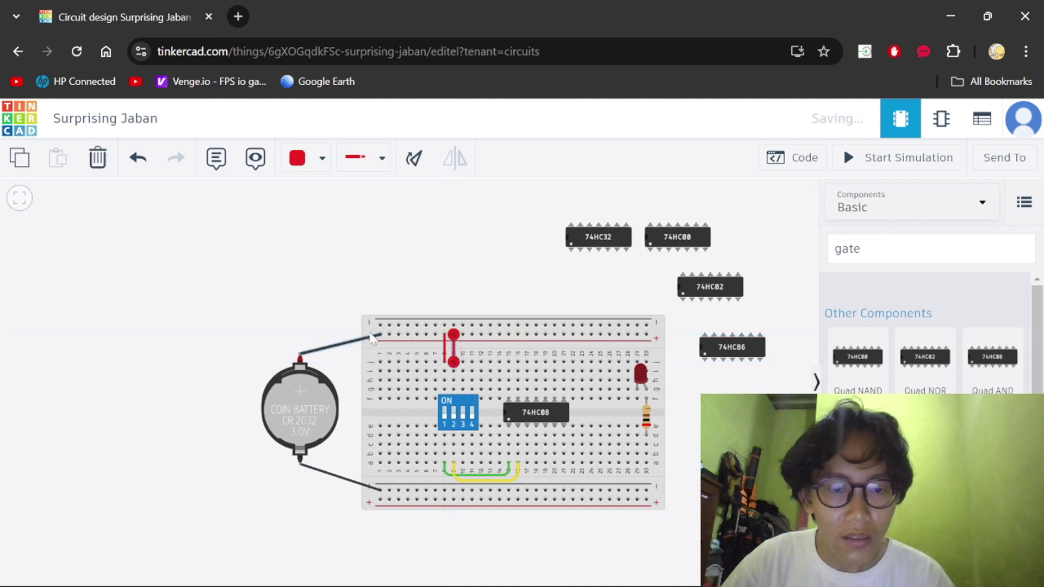
# - Recolor the battery's positive wire red
pyautogui.click(347, 343)
pyautogui.click(294, 173)
pyautogui.click(321, 240)
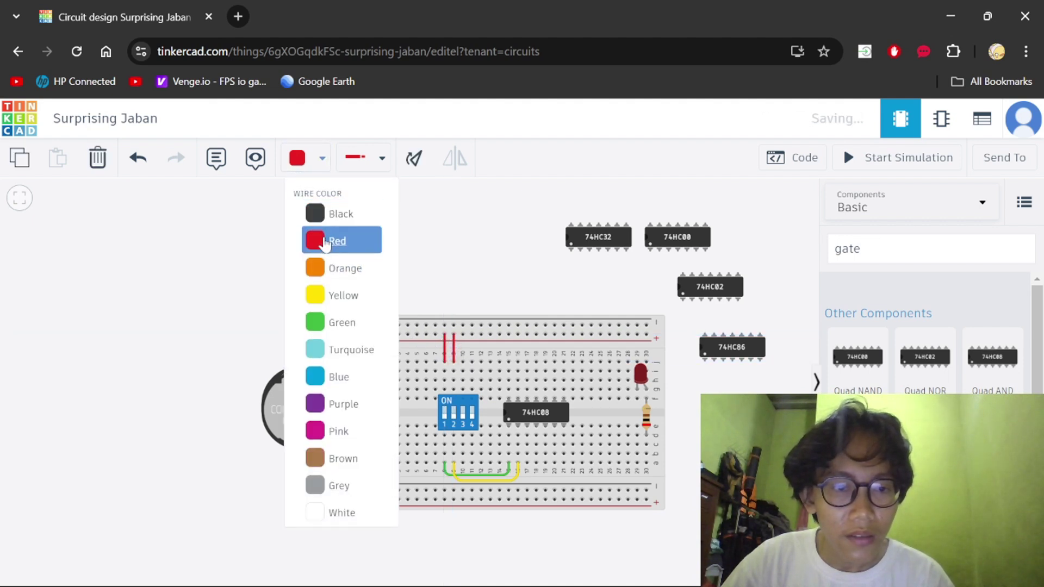
pyautogui.click(365, 294)
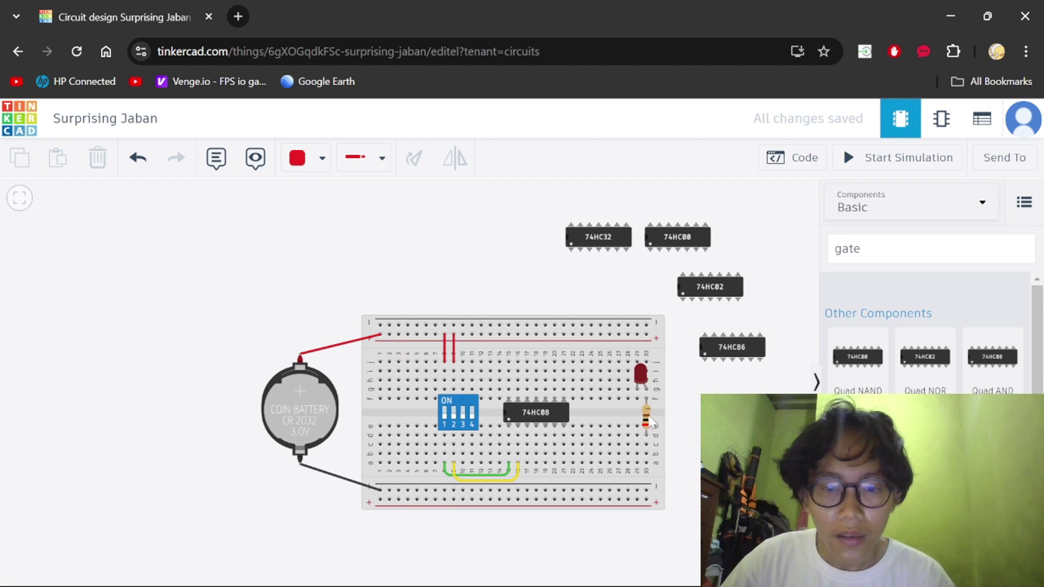
# - Wire the 74HC08 pin at column 17 to the resistor's lower end at column 30 and color the wire red
pyautogui.click(298, 159)
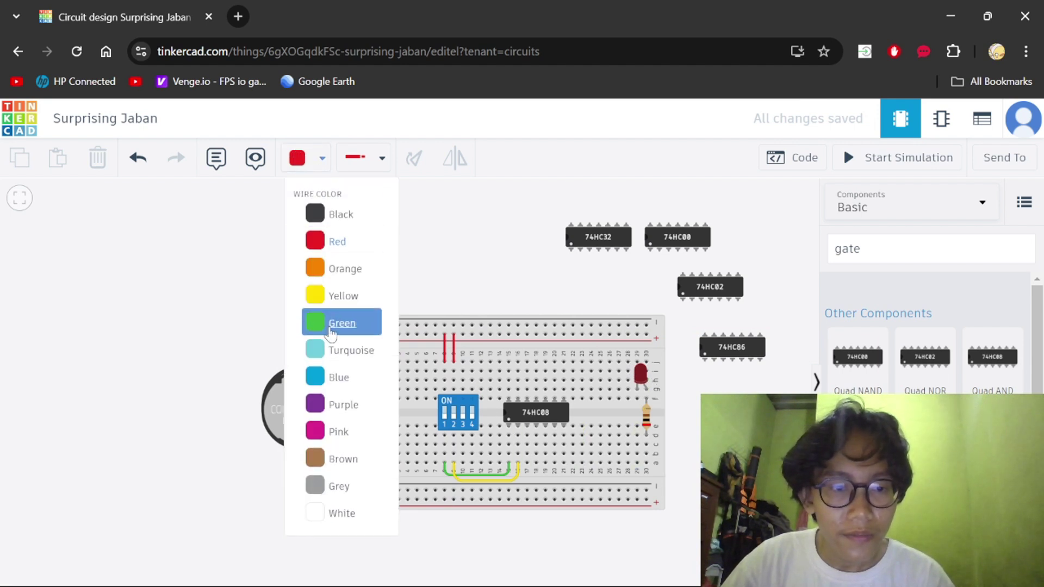
pyautogui.click(331, 323)
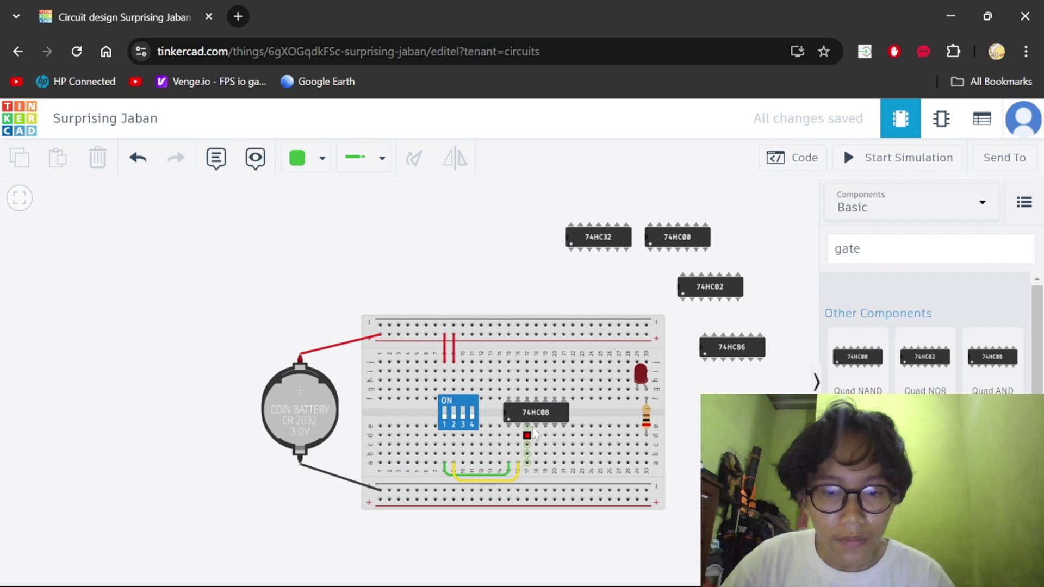
pyautogui.click(527, 453)
pyautogui.click(632, 456)
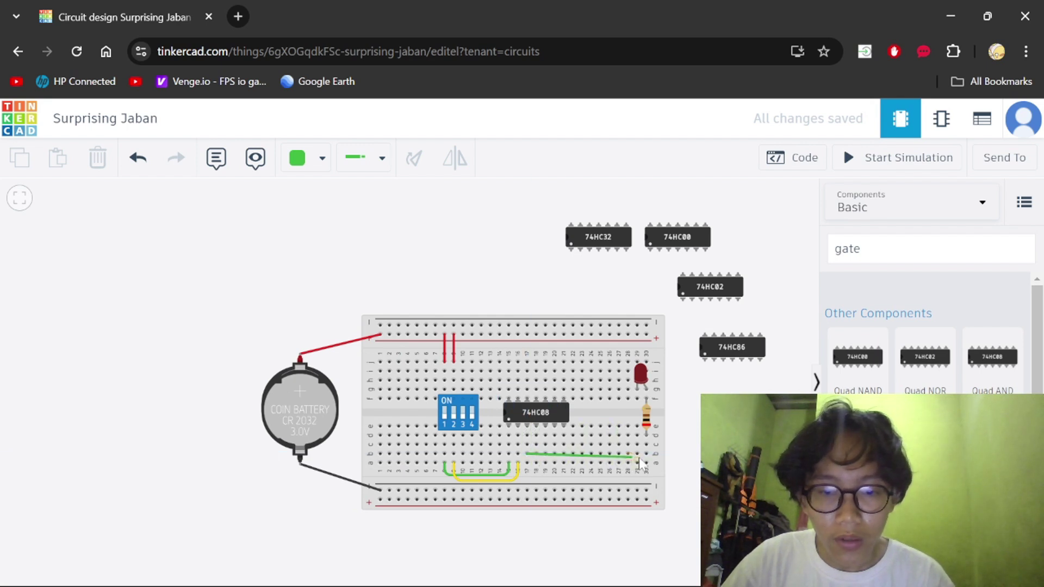
pyautogui.click(647, 456)
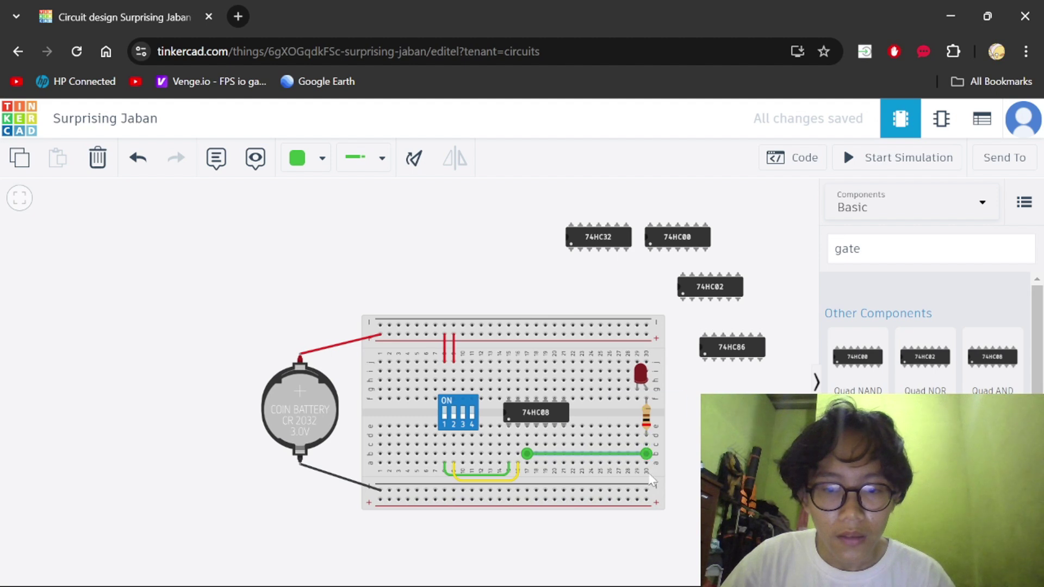
pyautogui.click(296, 162)
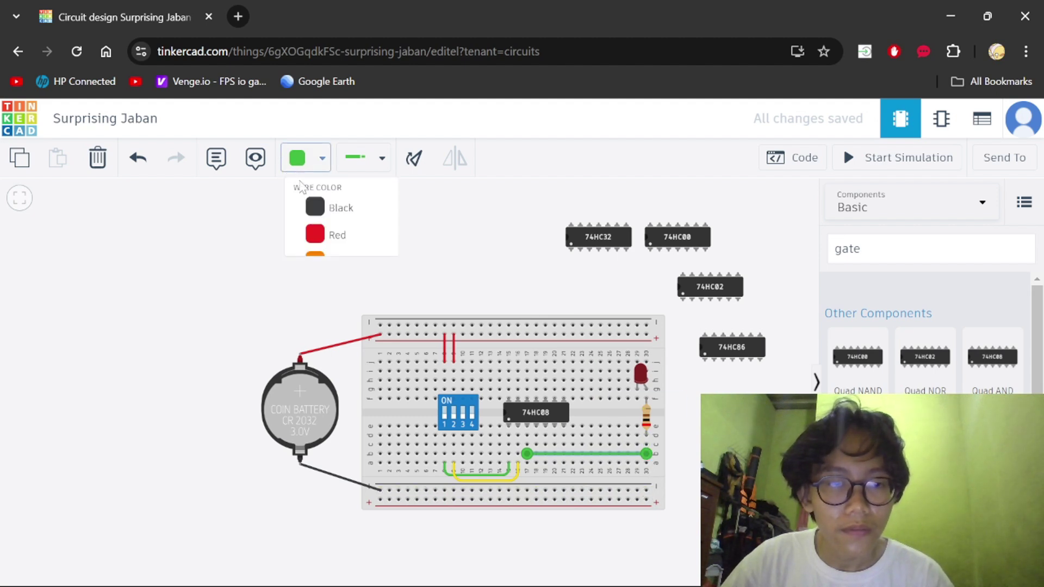
pyautogui.click(445, 226)
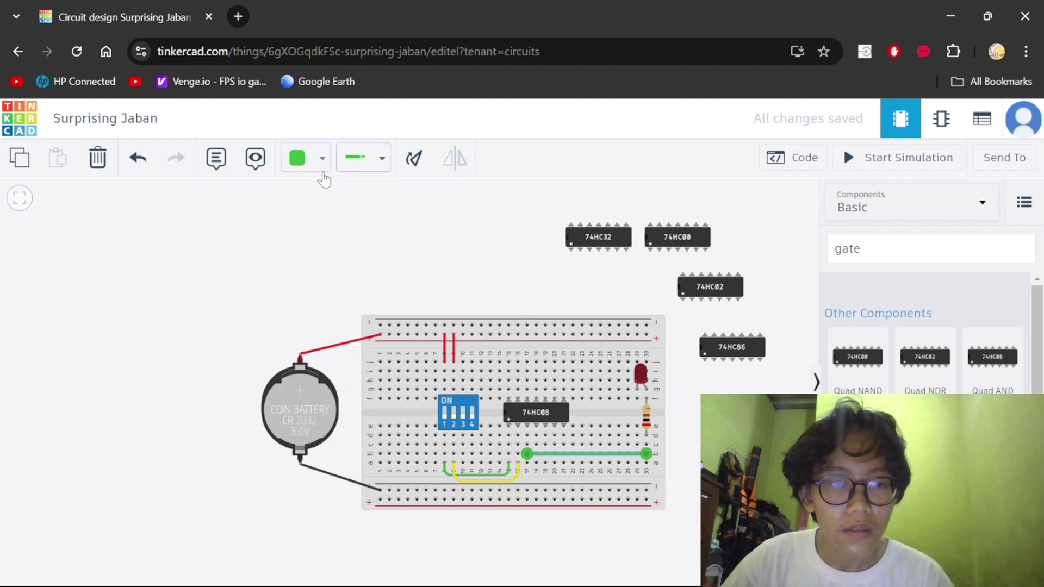
pyautogui.click(298, 158)
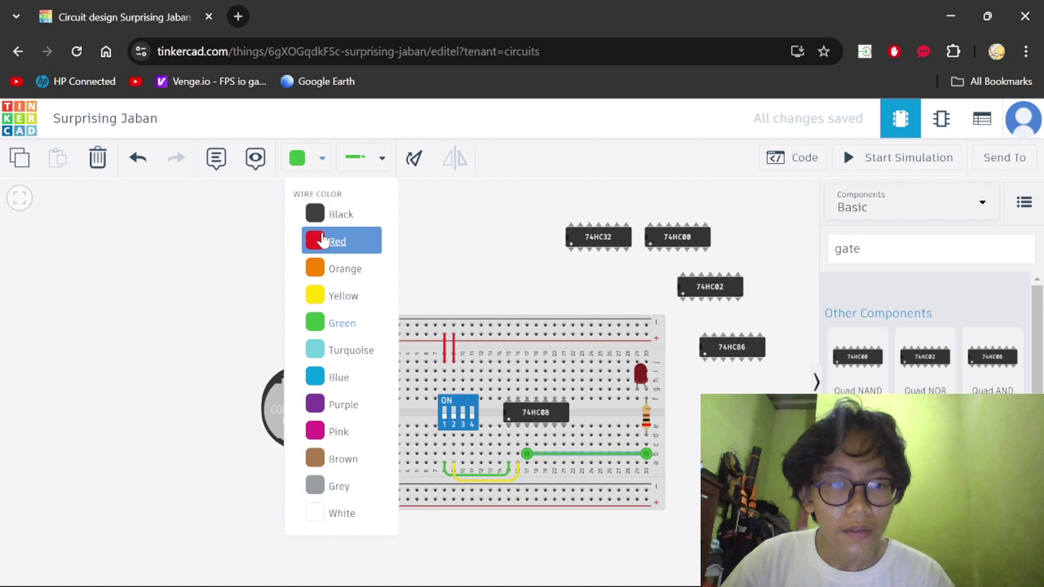
pyautogui.click(323, 240)
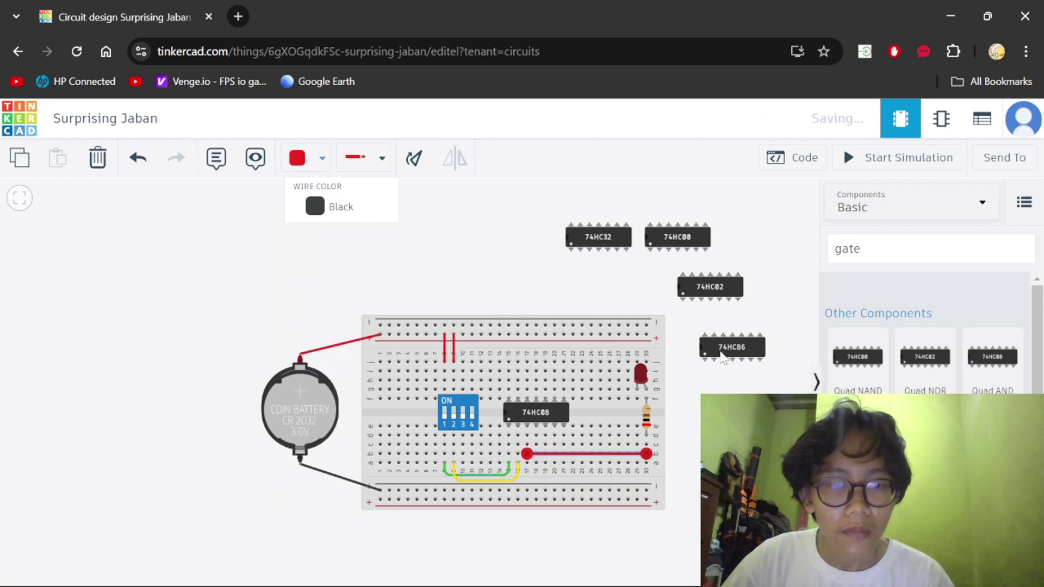
# - Connect the upper and lower positive rails with a red wire routed around the column 30 end of the breadboard
pyautogui.click(646, 335)
pyautogui.click(678, 335)
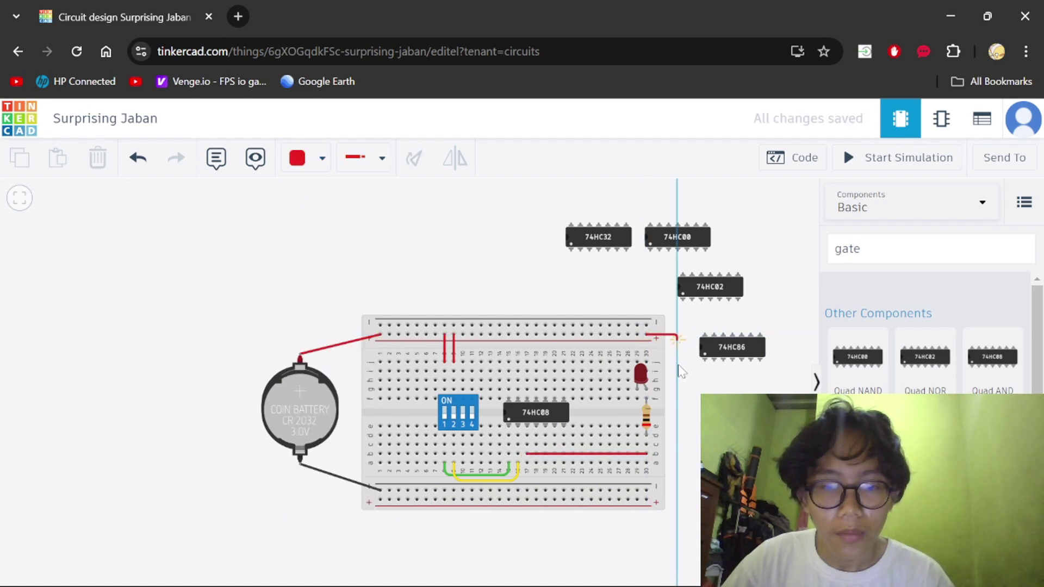
pyautogui.click(677, 497)
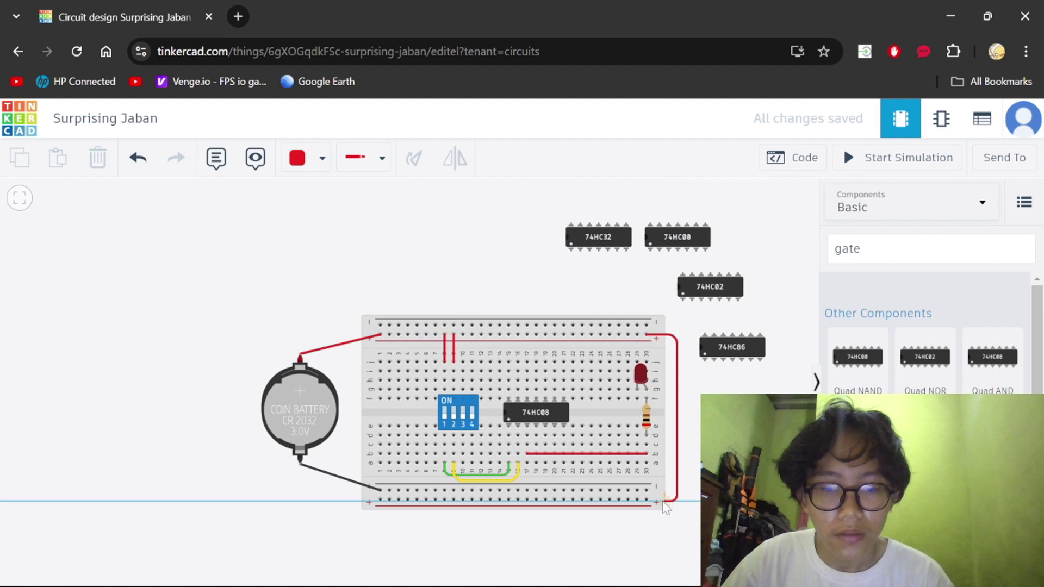
pyautogui.click(646, 500)
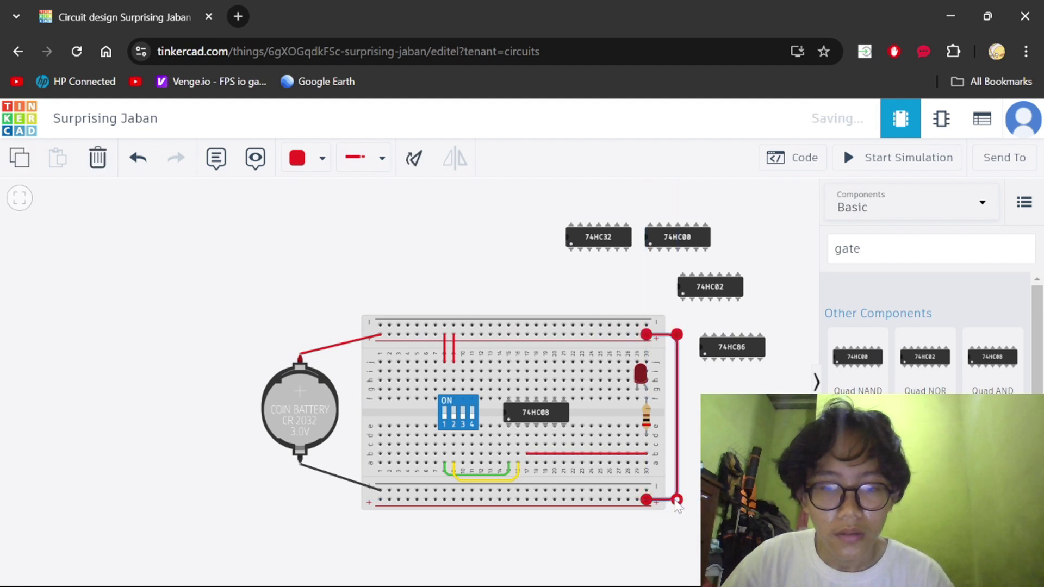
# - Set the wire color to black and move the 74HC86 XOR chip away from the breadboard, up beside the 74HC02
pyautogui.click(322, 157)
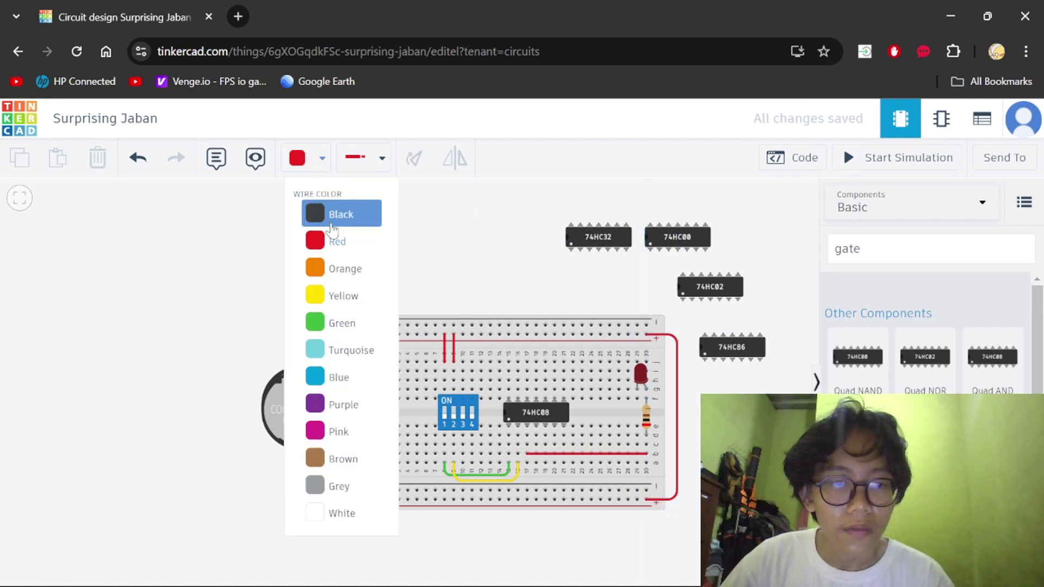
pyautogui.click(339, 210)
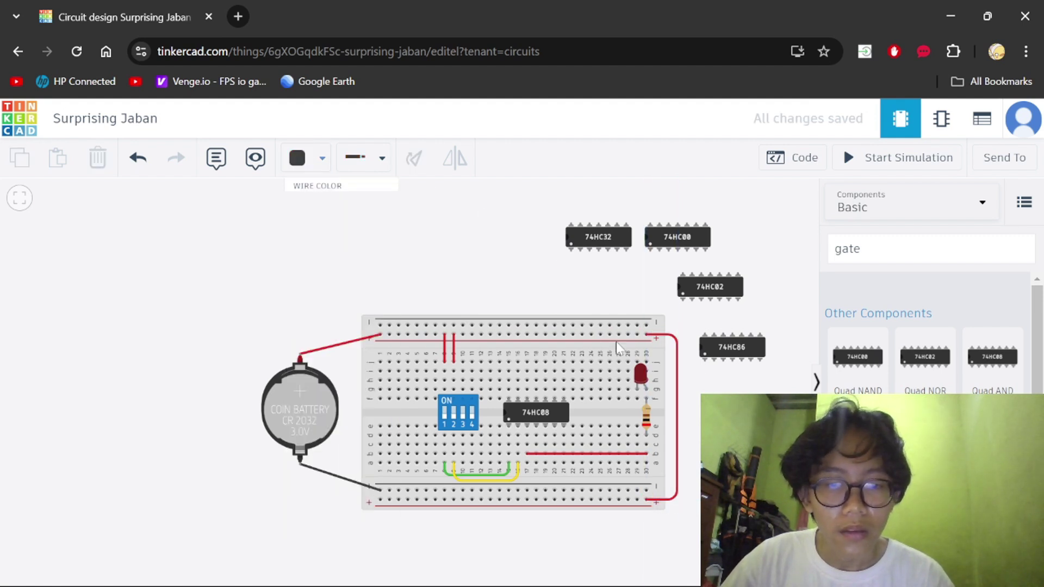
pyautogui.click(728, 349)
pyautogui.moveTo(729, 349); pyautogui.dragTo(752, 261)
pyautogui.moveTo(775, 270); pyautogui.dragTo(786, 268)
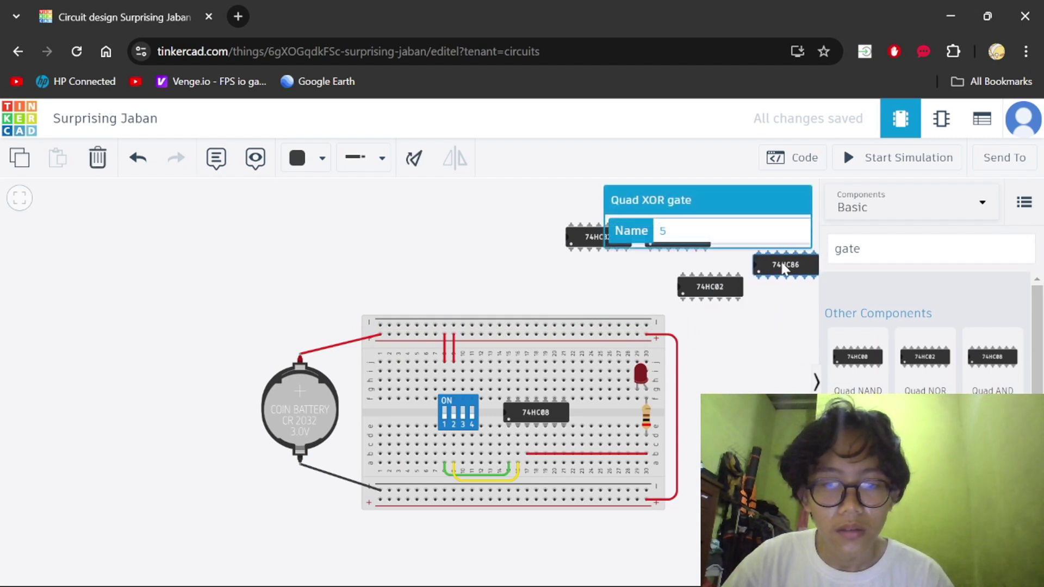
# - Connect the upper and lower negative rails with a black wire routed outside the red rail-to-rail wire
pyautogui.click(647, 325)
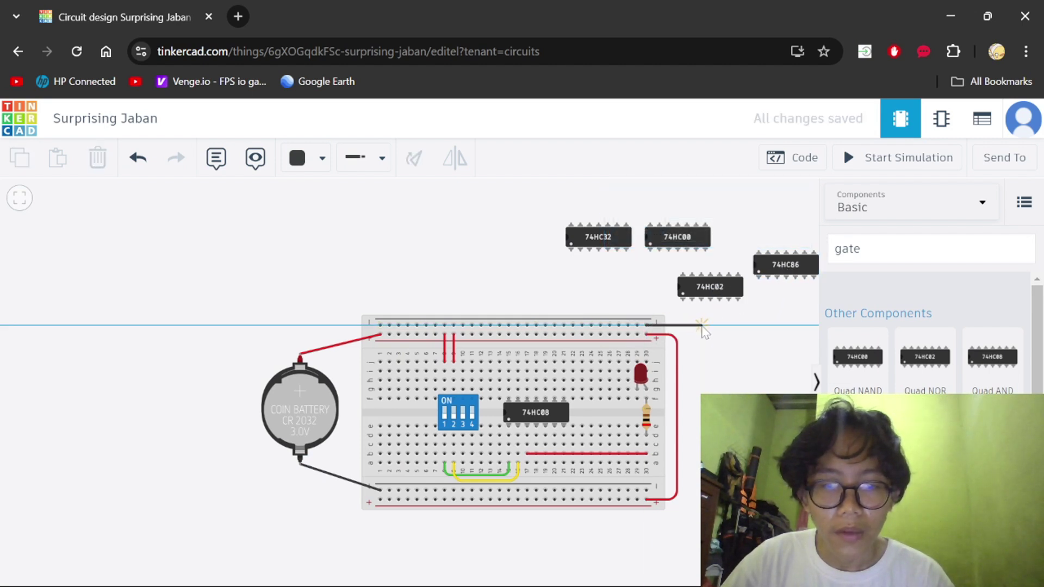
pyautogui.click(700, 327)
pyautogui.click(700, 490)
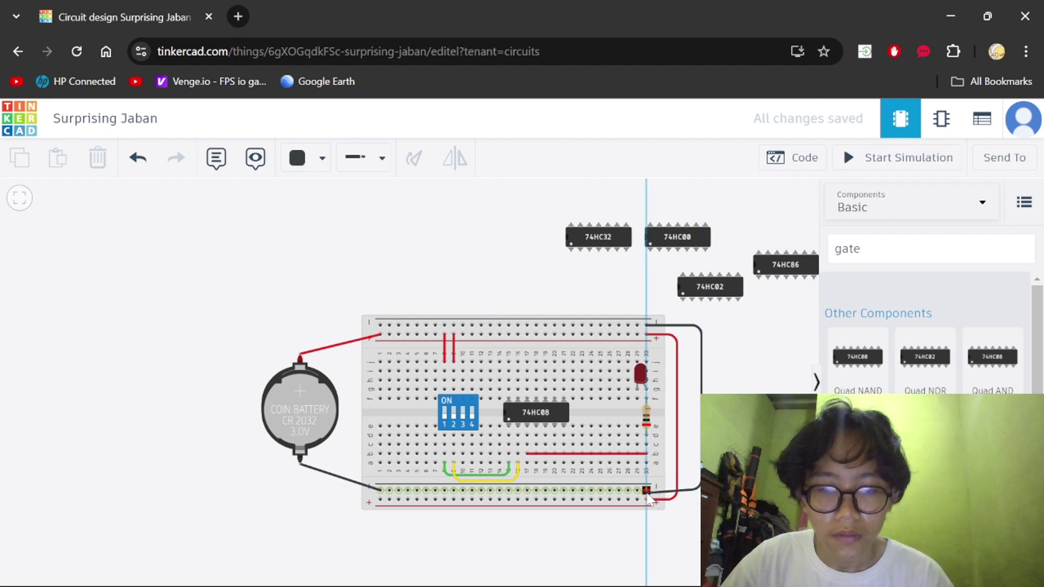
pyautogui.click(646, 491)
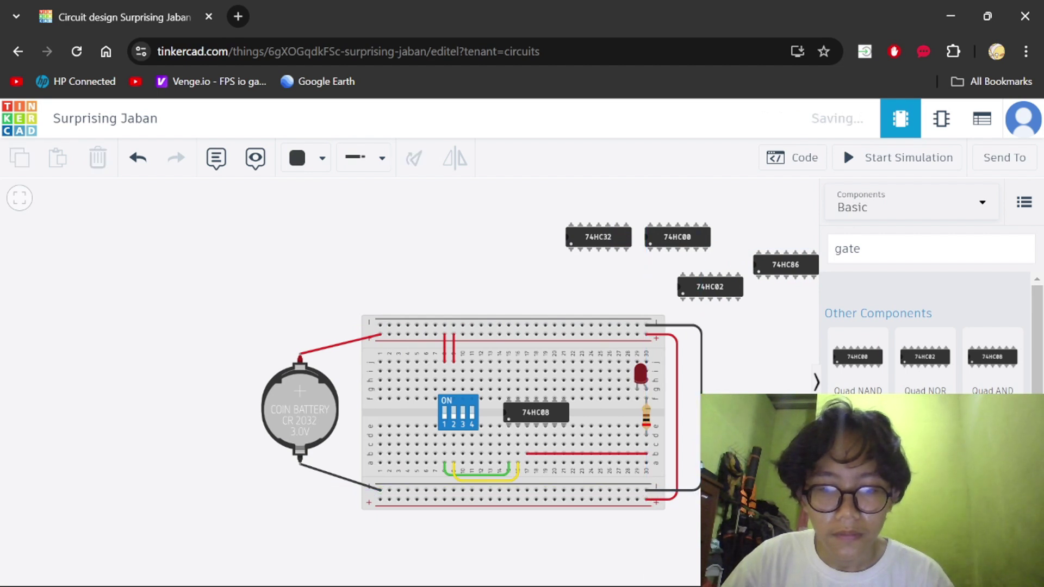
pyautogui.click(702, 333)
pyautogui.moveTo(702, 325); pyautogui.dragTo(700, 326)
pyautogui.click(741, 361)
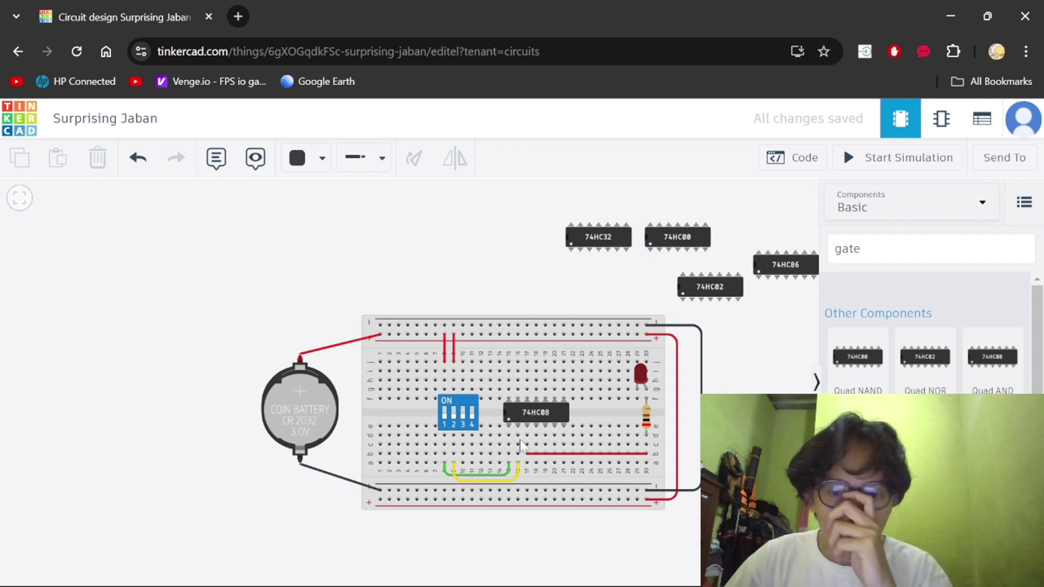
pyautogui.click(564, 427)
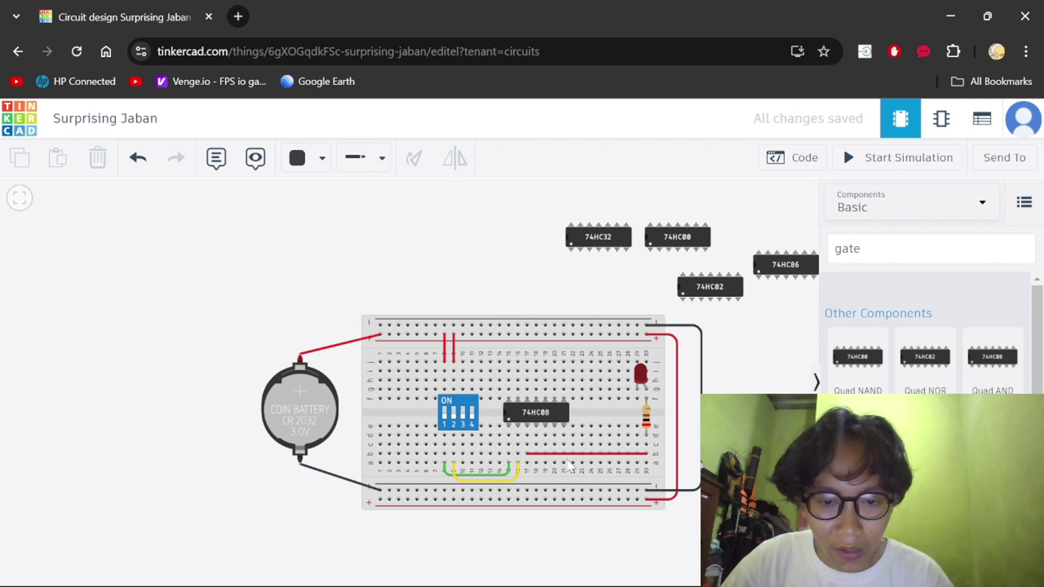
# - Wire the 74HC08 ground pin at column 21 to the lower negative rail and color the wire black
pyautogui.click(563, 491)
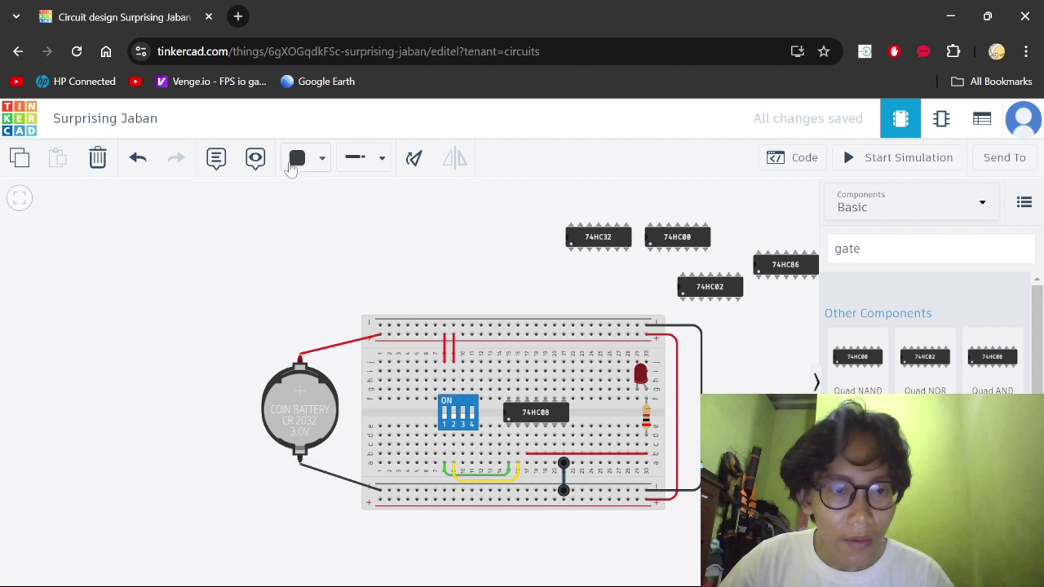
pyautogui.click(297, 158)
pyautogui.click(314, 238)
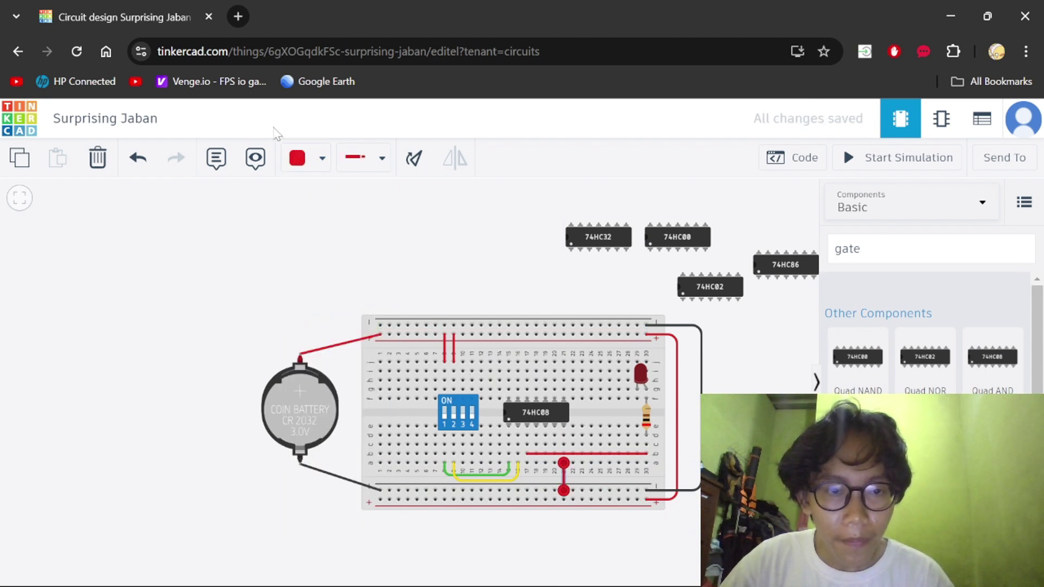
pyautogui.click(297, 159)
pyautogui.click(324, 212)
pyautogui.click(499, 268)
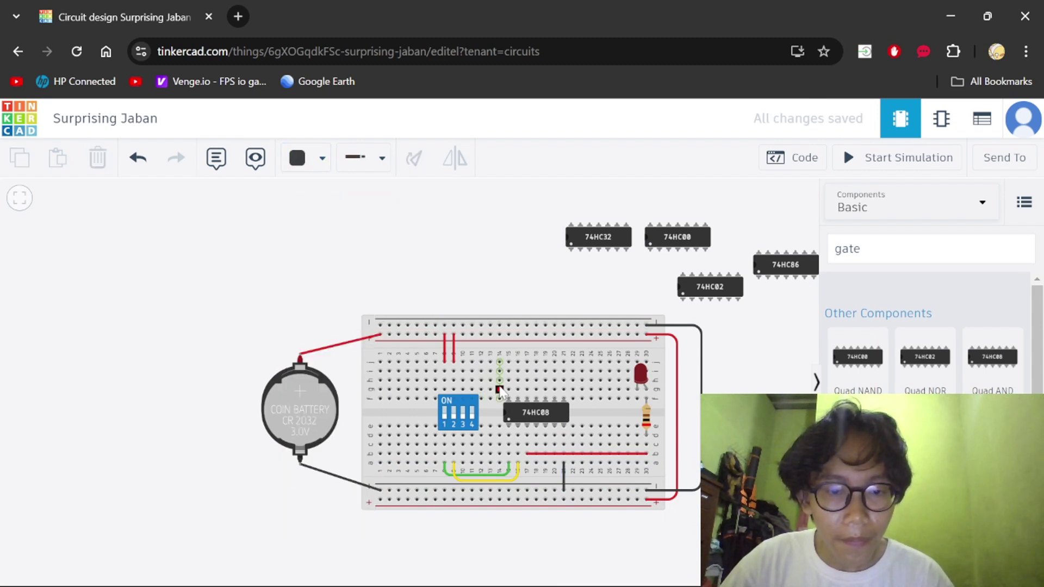
# - Wire the 74HC08 power pin at column 15 to the upper positive rail and color the wire red
pyautogui.click(509, 362)
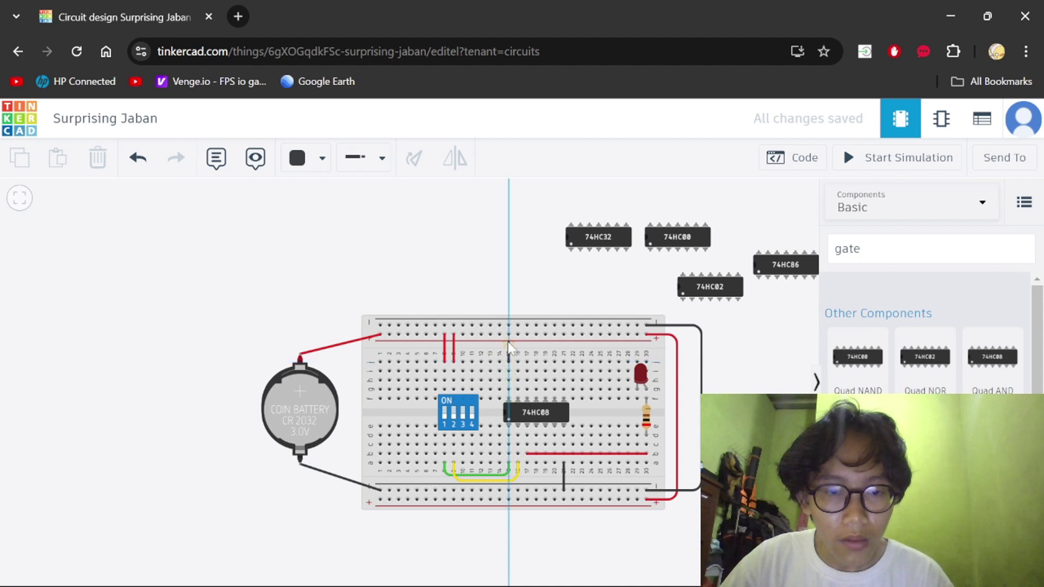
pyautogui.click(509, 334)
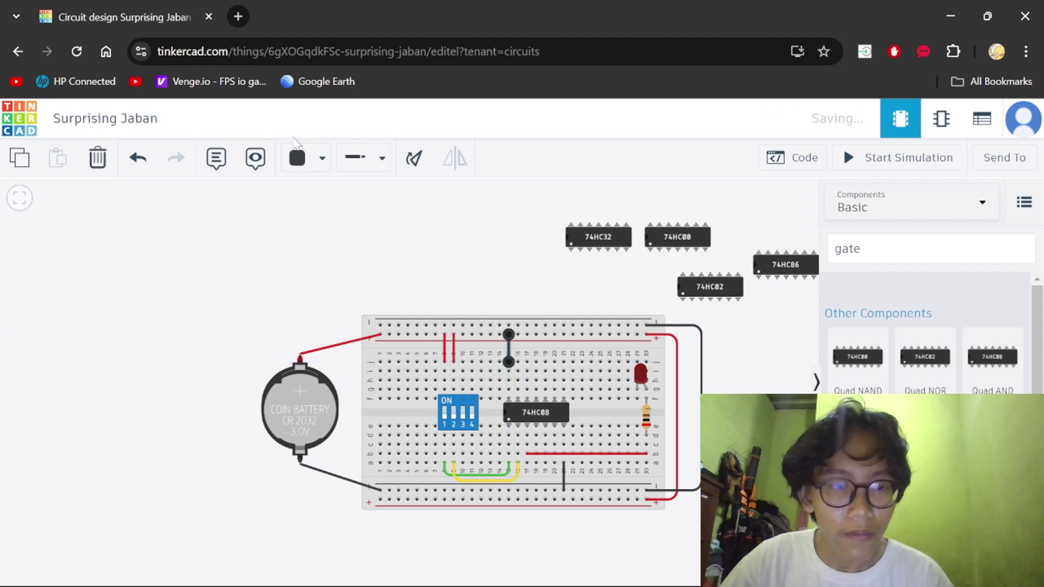
pyautogui.click(298, 158)
pyautogui.click(333, 243)
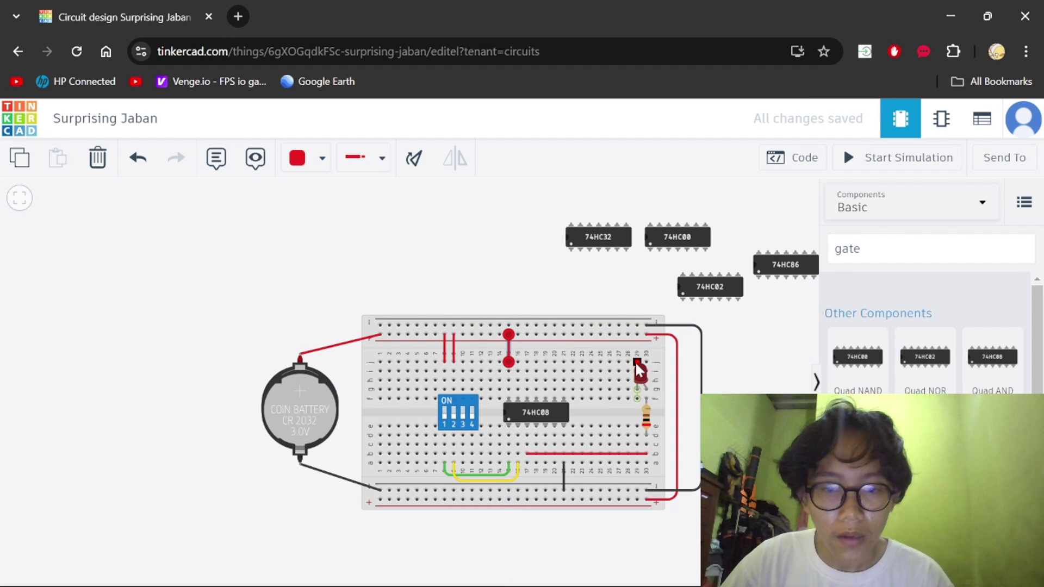
pyautogui.click(598, 305)
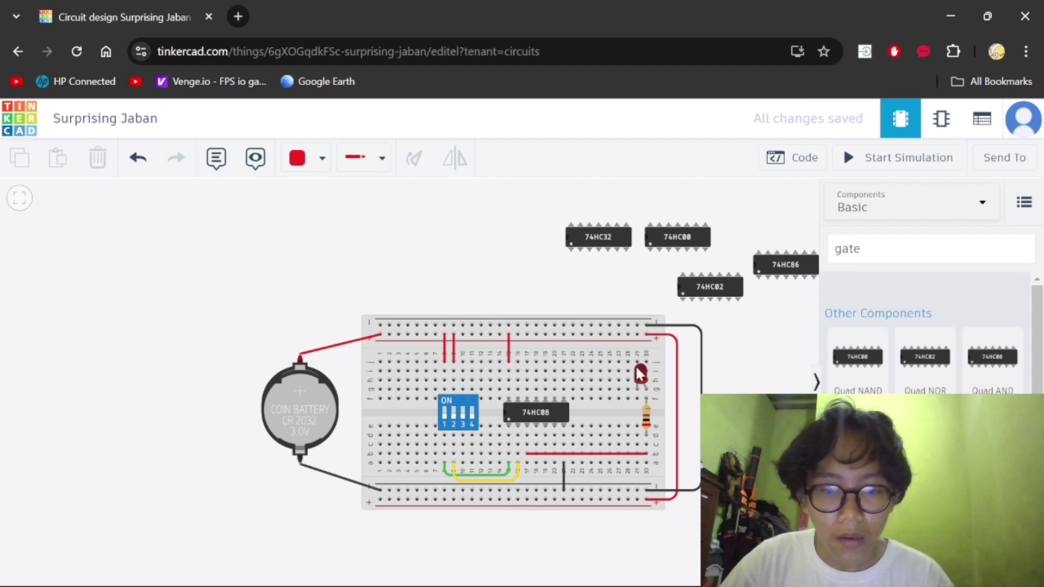
# - Wire the LED leg at column 29 to the upper negative rail and color the wire black
pyautogui.click(637, 362)
pyautogui.click(636, 325)
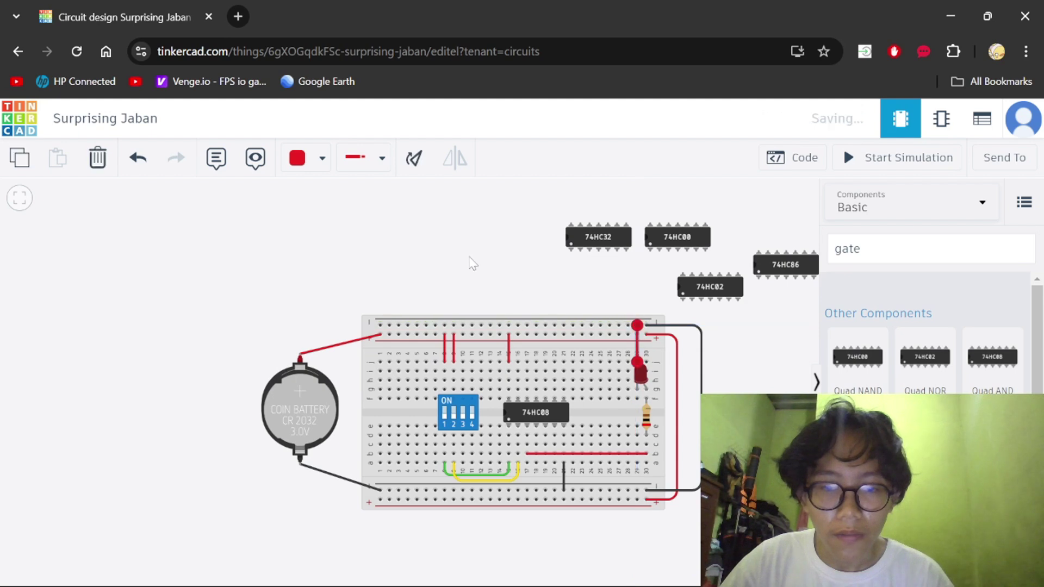
pyautogui.click(297, 158)
pyautogui.click(317, 212)
pyautogui.click(496, 261)
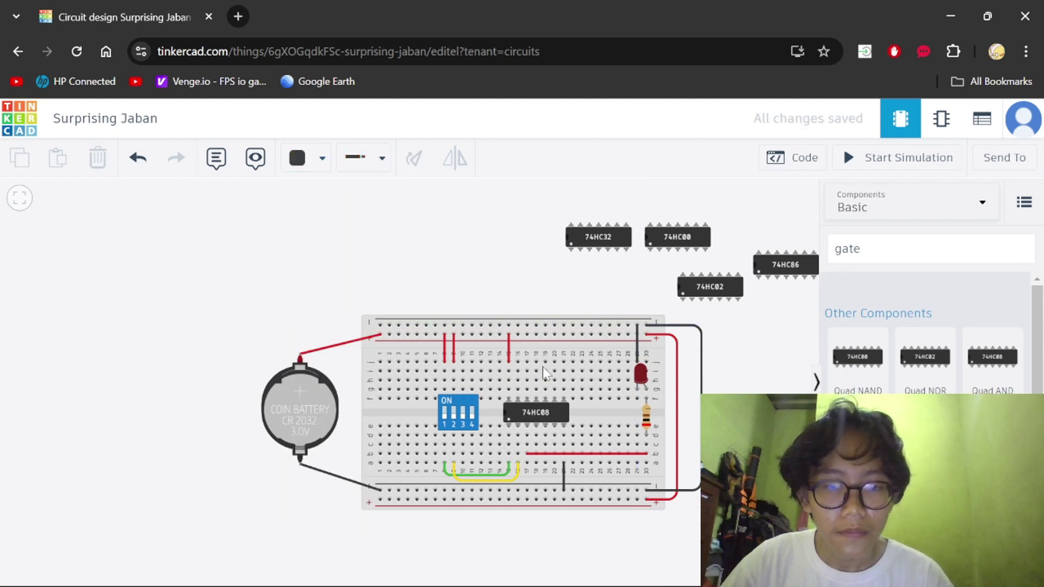
# - Review the AND gate truth table in the Google Drive reference image and return to the Tinkercad circuit
pyautogui.moveTo(670, 568)
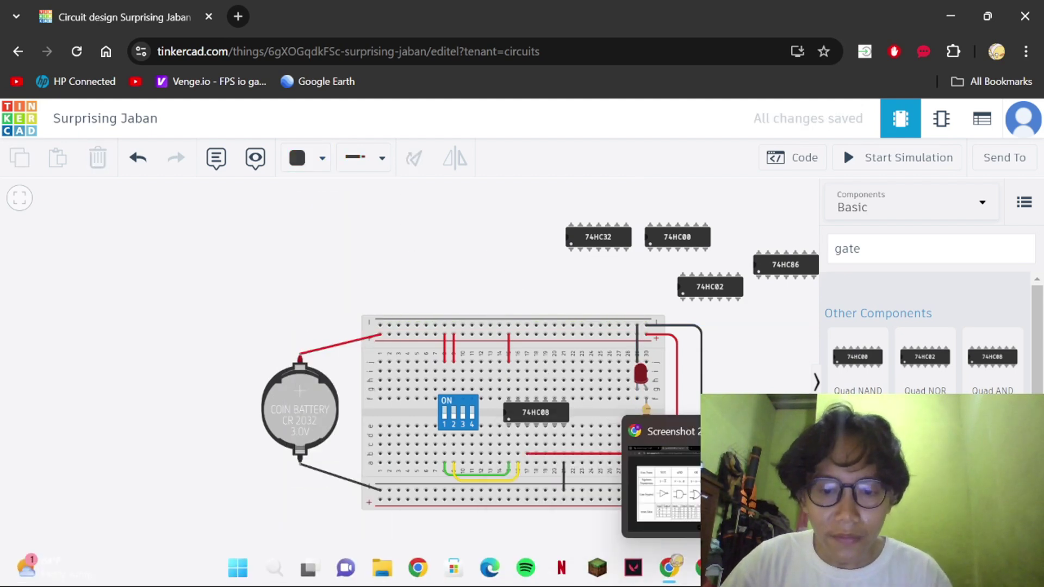
pyautogui.click(684, 506)
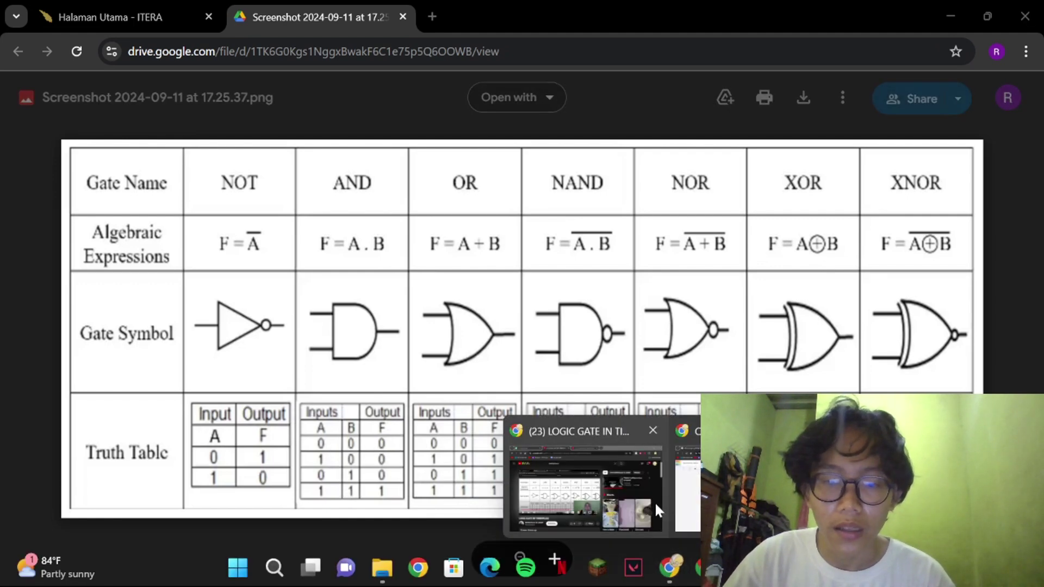
pyautogui.click(680, 468)
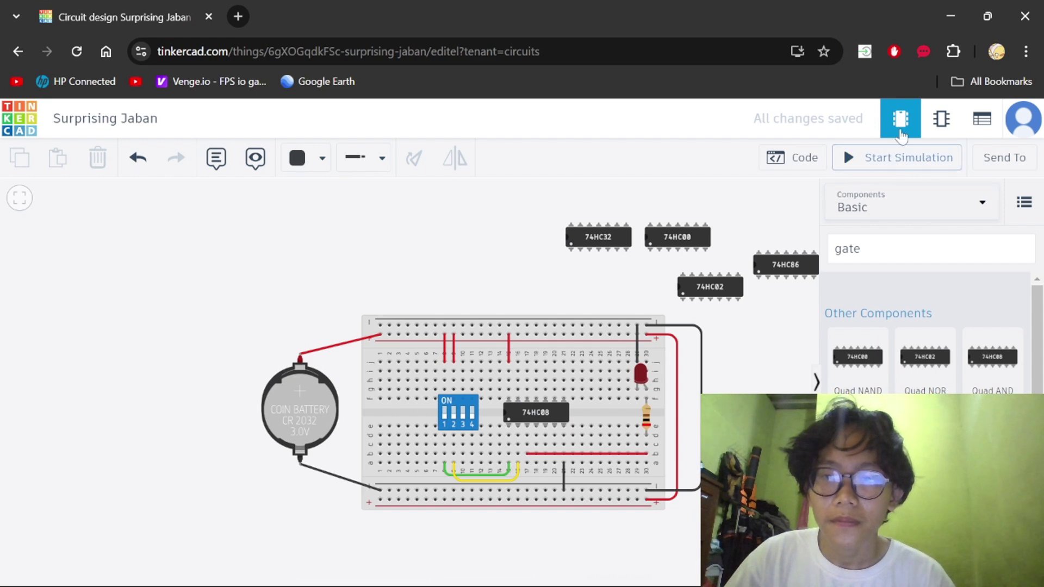
# - Start the simulation and toggle DIP switches 1 and 2 to test the AND gate's effect on the LED
pyautogui.click(909, 158)
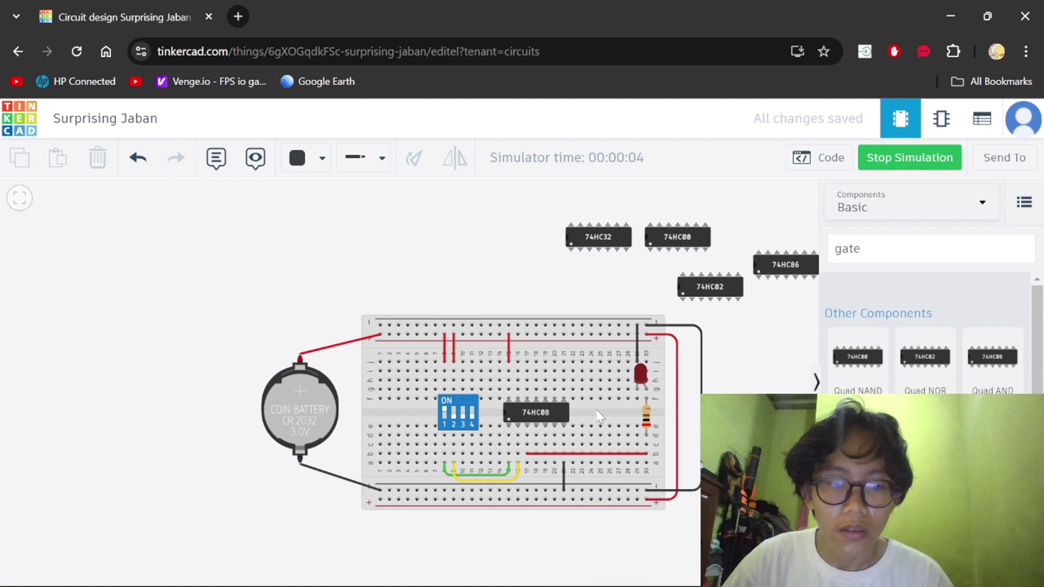
pyautogui.click(455, 413)
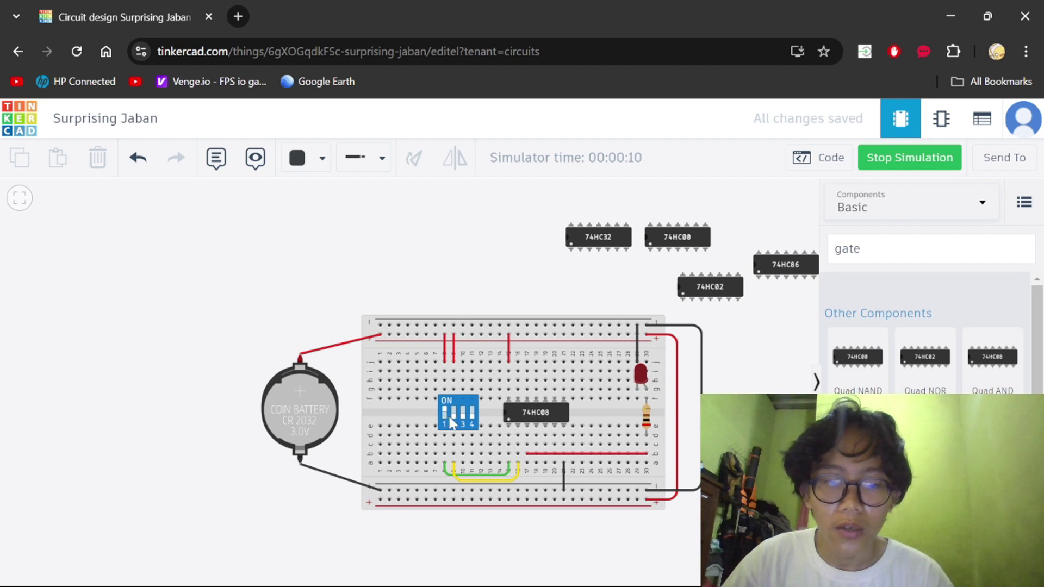
pyautogui.click(450, 415)
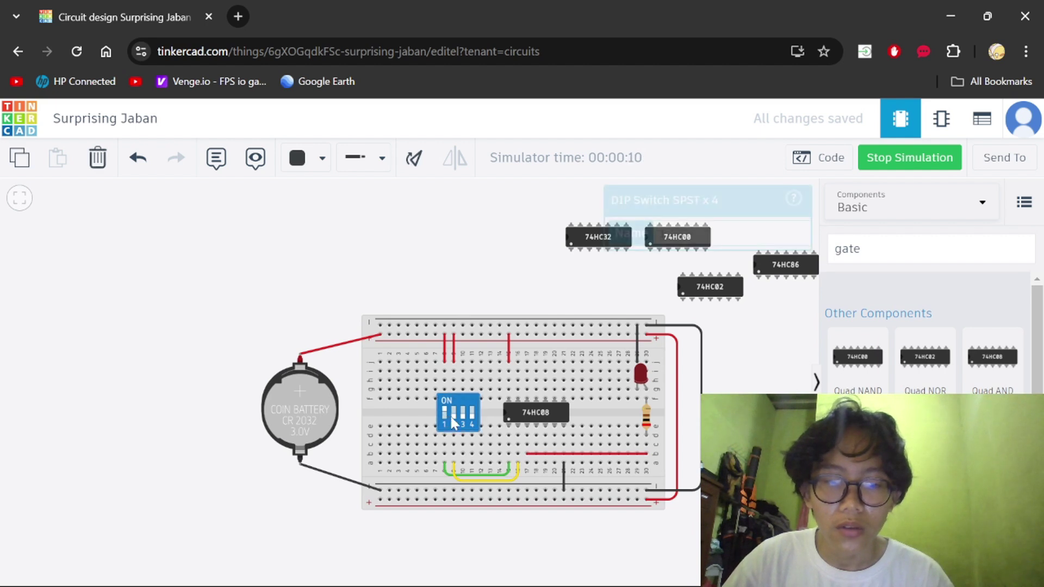
pyautogui.click(767, 363)
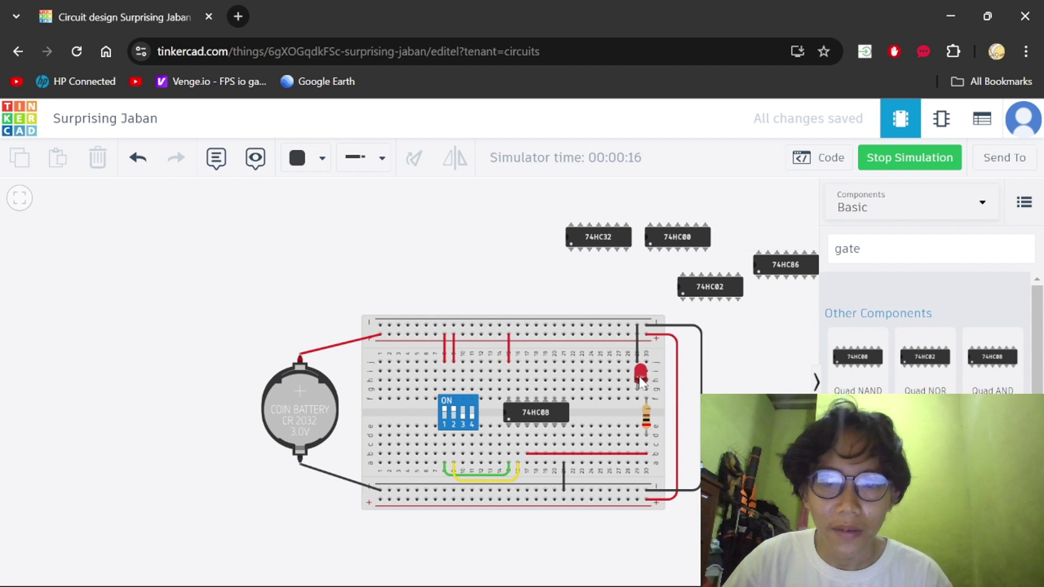
pyautogui.click(448, 409)
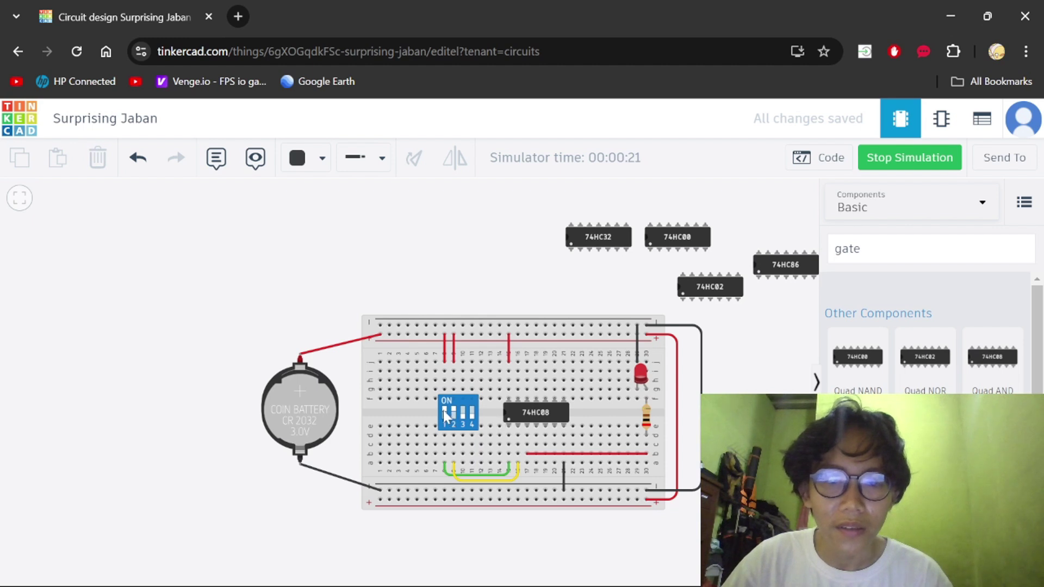
pyautogui.click(444, 411)
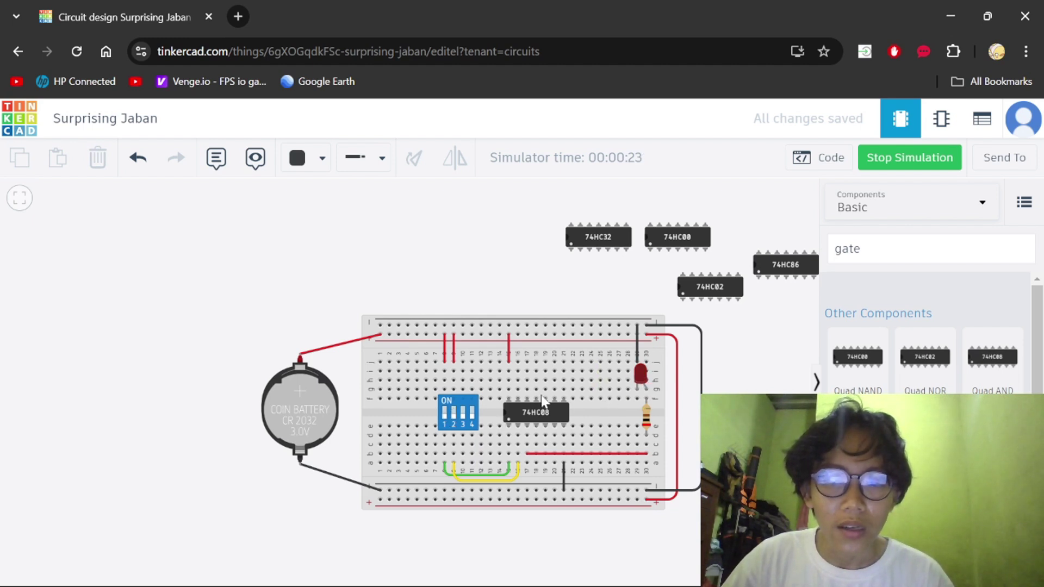
# - Move the 74HC08 off the breadboard and place the 74HC32 OR chip in its slot at columns 15 to 21
pyautogui.click(532, 415)
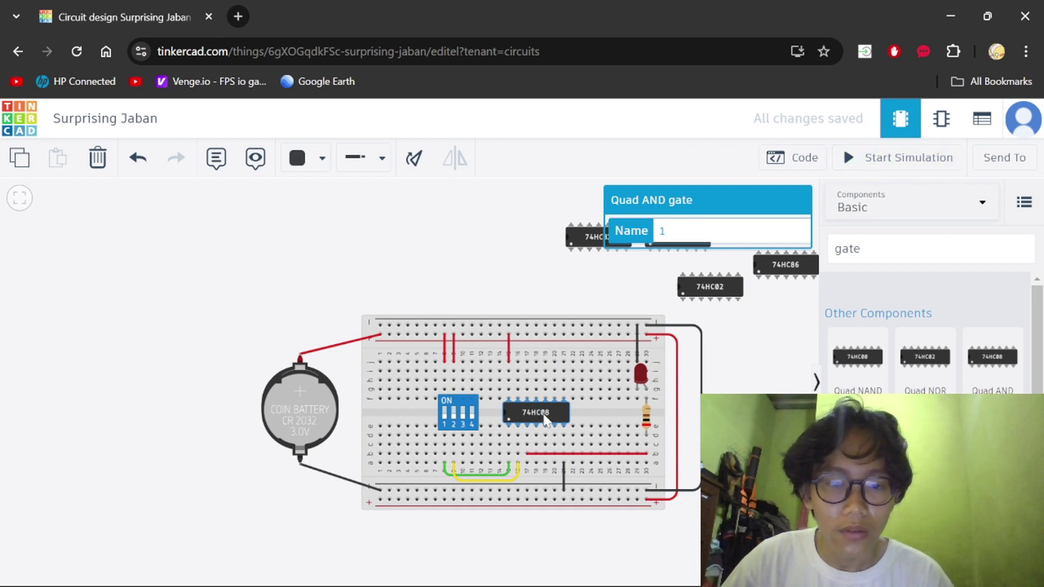
pyautogui.moveTo(545, 419); pyautogui.dragTo(517, 252)
pyautogui.click(602, 239)
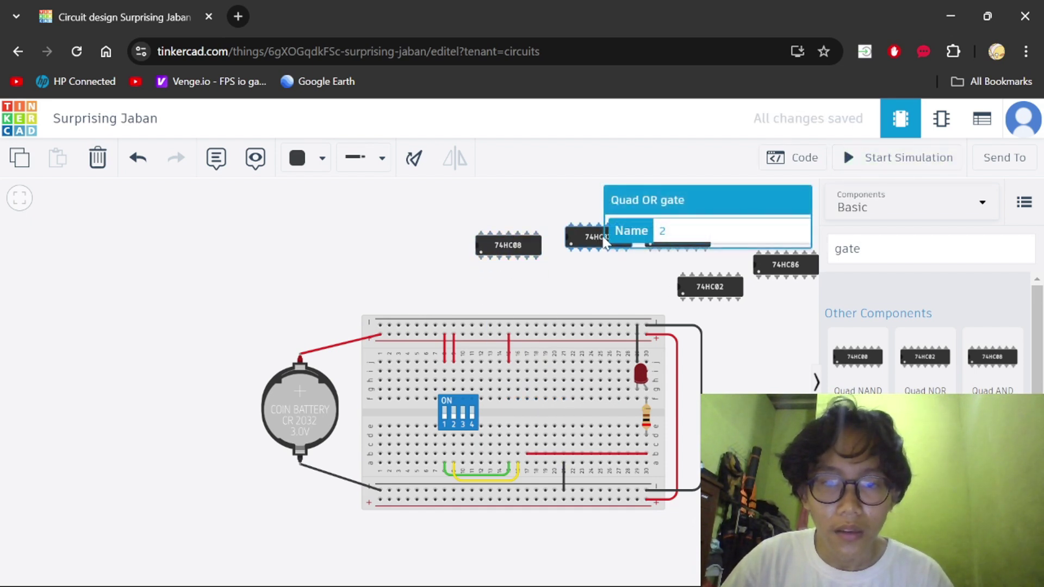
pyautogui.moveTo(605, 241); pyautogui.dragTo(544, 423)
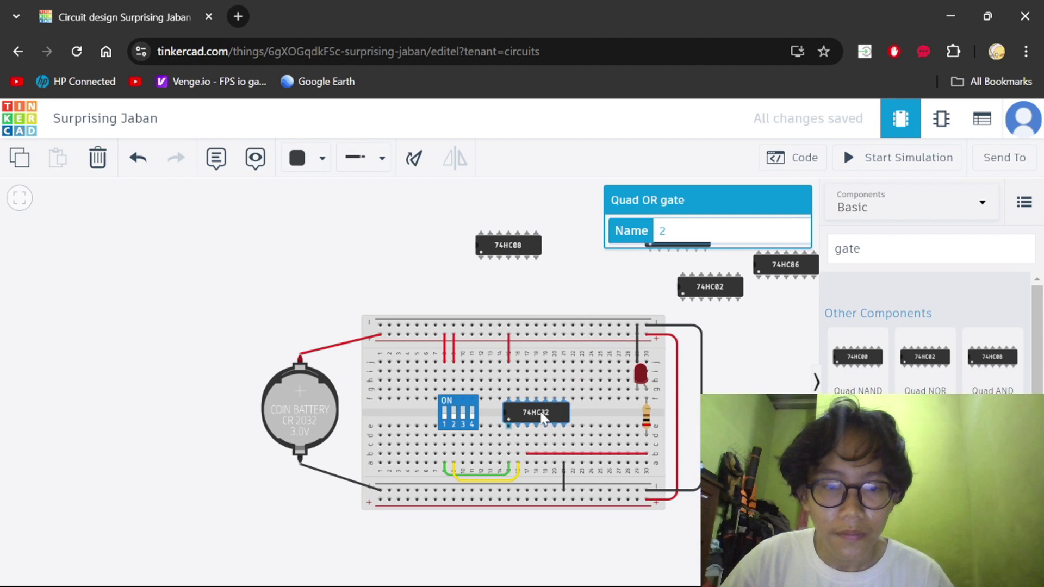
pyautogui.click(581, 285)
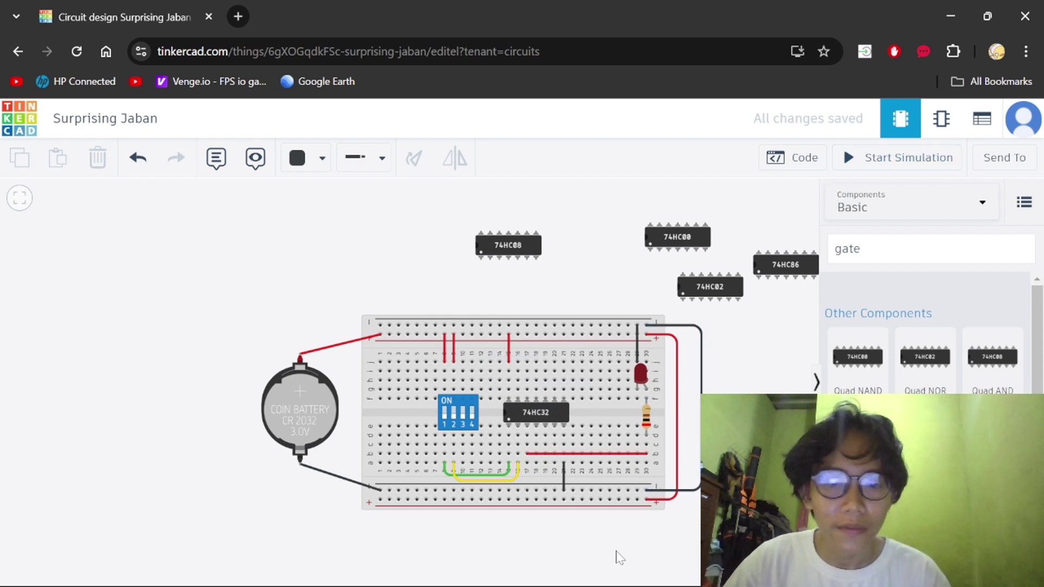
# - Review the OR gate truth table in the Google Drive reference image and return to the Tinkercad circuit
pyautogui.click(669, 568)
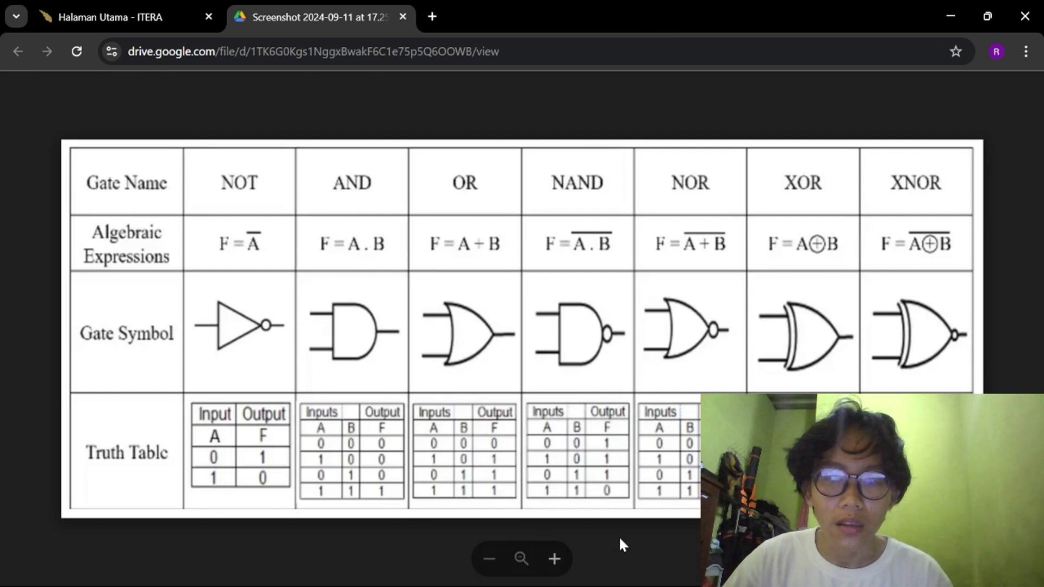
pyautogui.moveTo(672, 585)
pyautogui.click(609, 489)
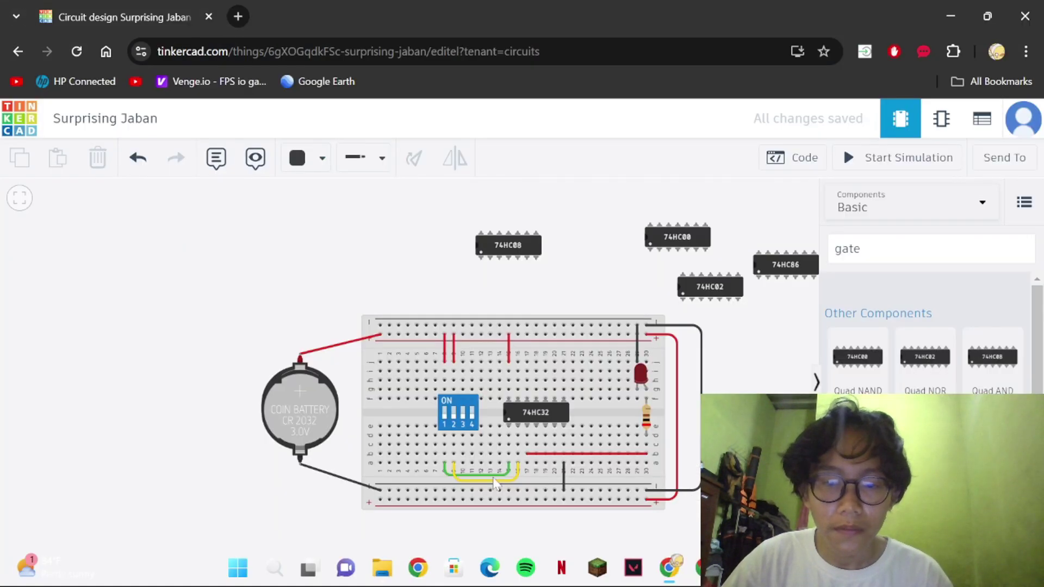
# - Simulate the OR gate circuit, toggle DIP switches 1 and 2 to test the LED, and stop the simulation
pyautogui.click(445, 421)
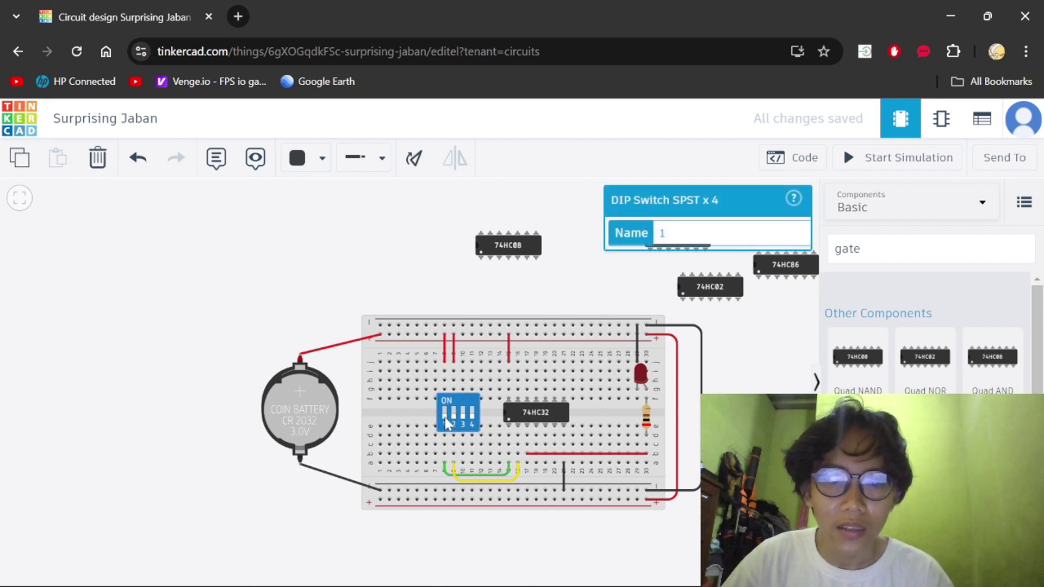
pyautogui.click(849, 158)
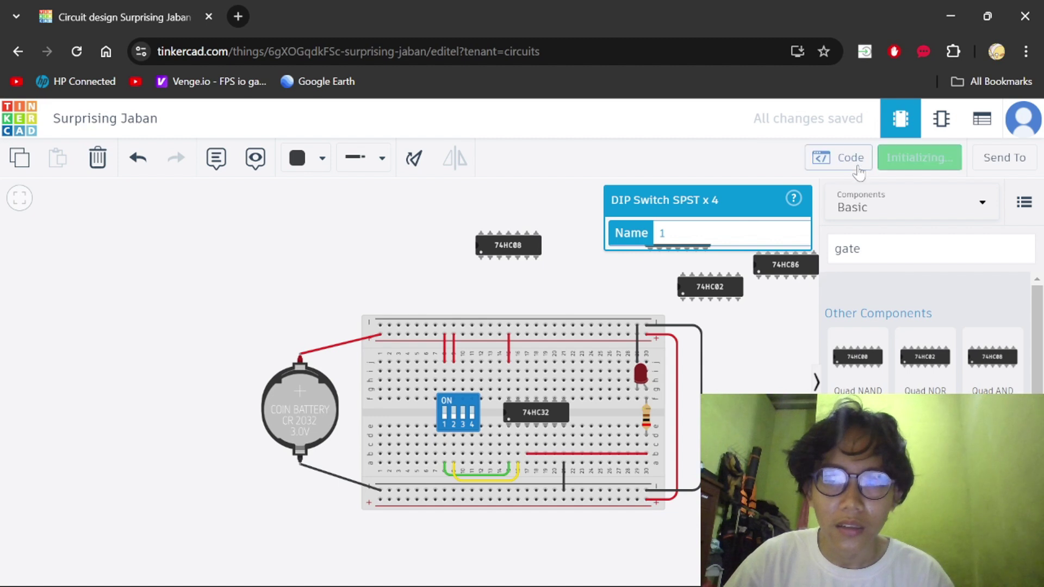
pyautogui.click(442, 415)
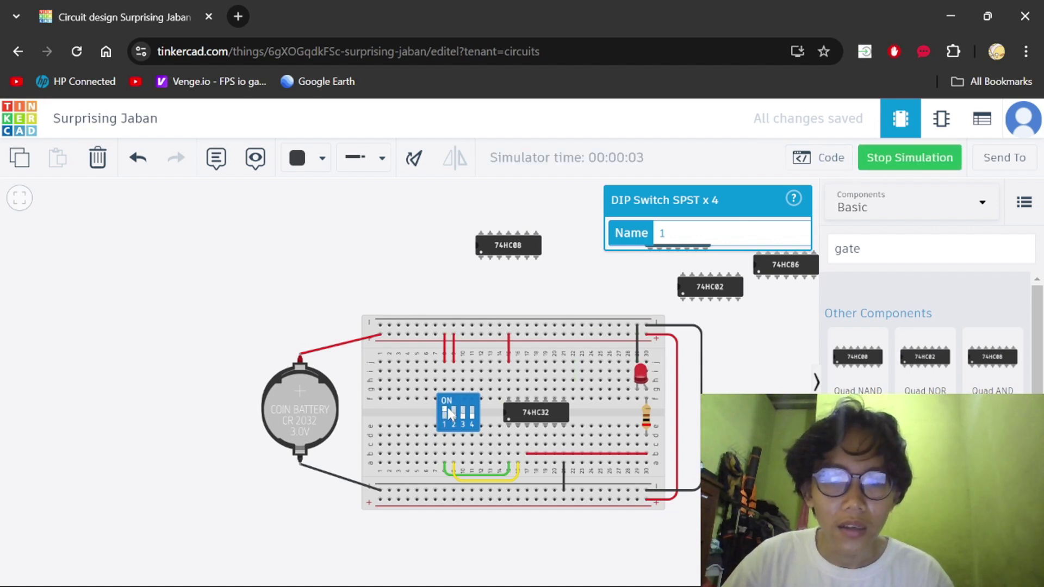
pyautogui.click(450, 413)
pyautogui.click(451, 415)
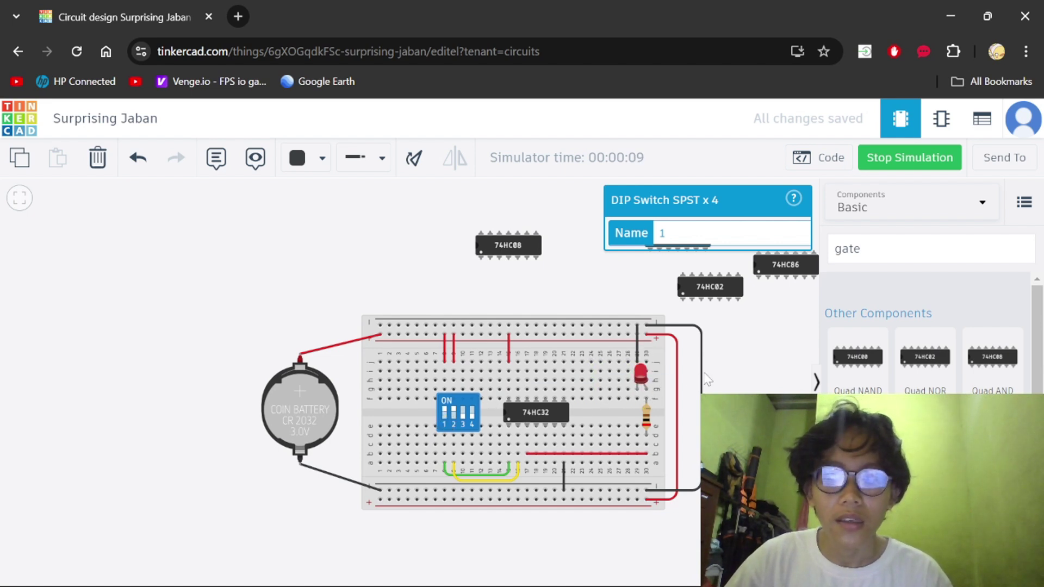
pyautogui.click(731, 349)
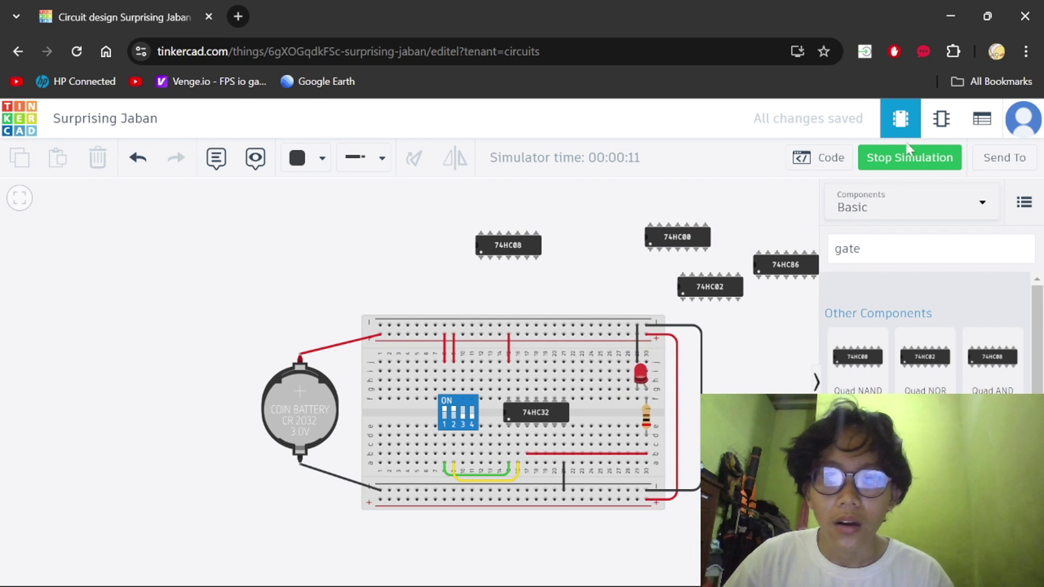
pyautogui.click(902, 162)
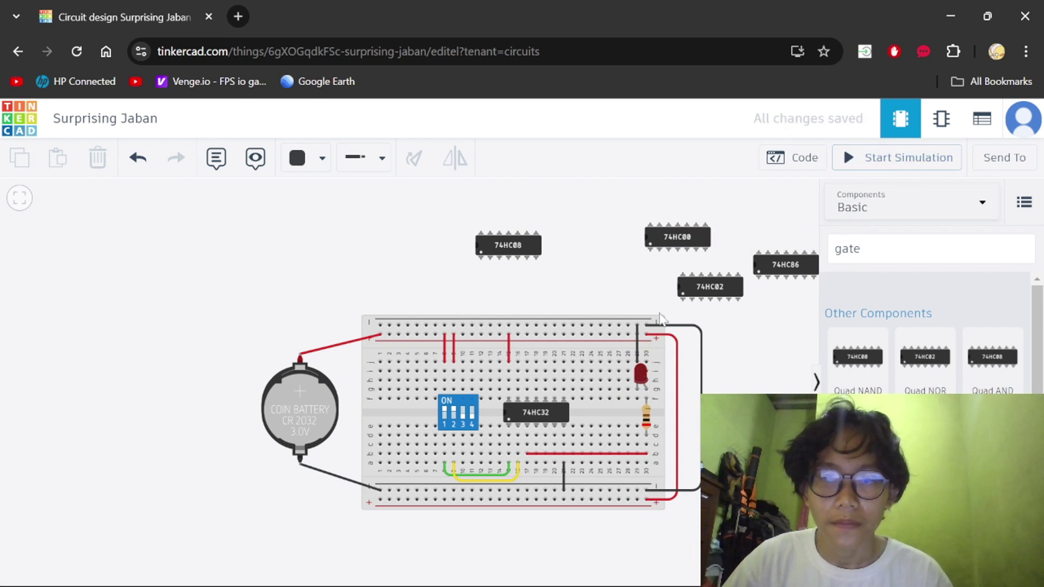
# - Move the 74HC32 off the breadboard beside the 74HC08 and place the 74HC00 NAND chip at columns 15 to 21
pyautogui.click(530, 416)
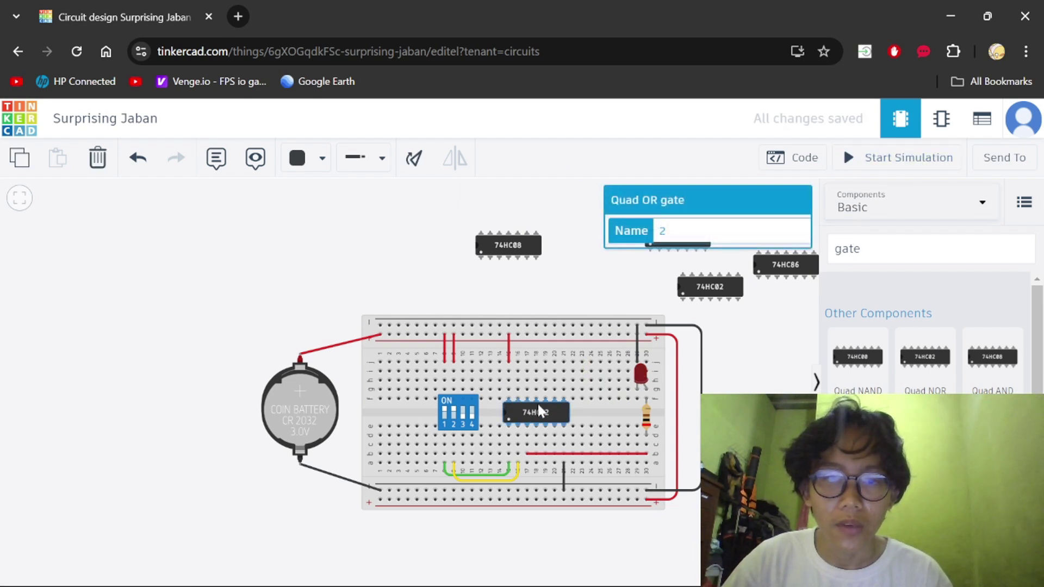
pyautogui.moveTo(530, 416); pyautogui.dragTo(591, 247)
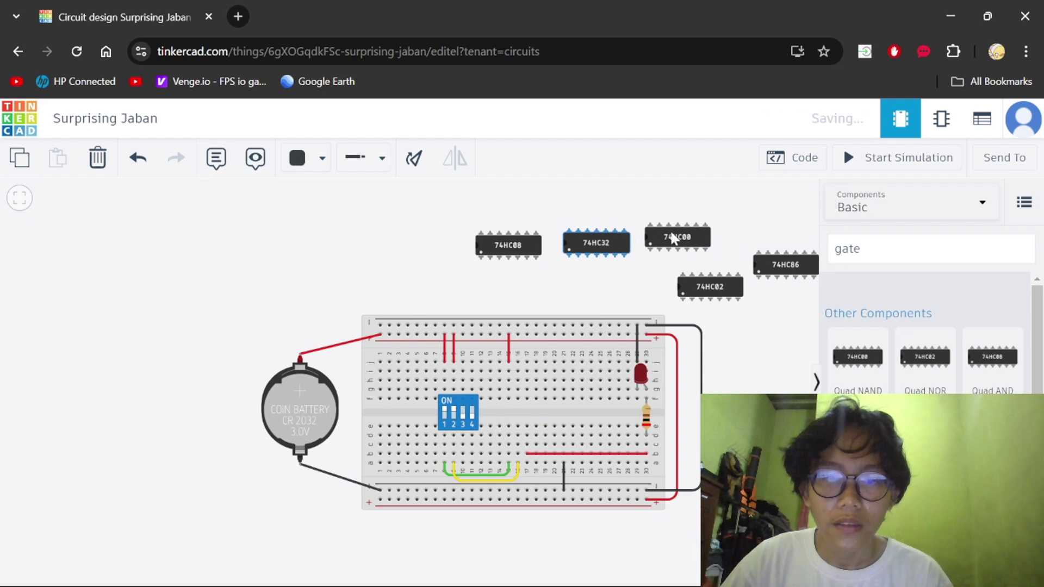
pyautogui.click(673, 234)
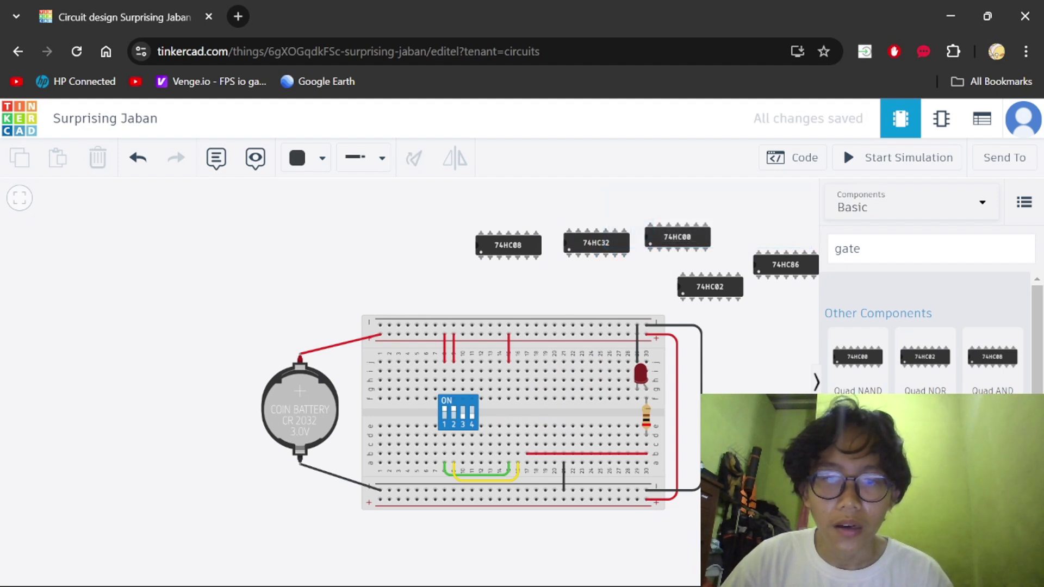
pyautogui.moveTo(686, 246); pyautogui.dragTo(545, 422)
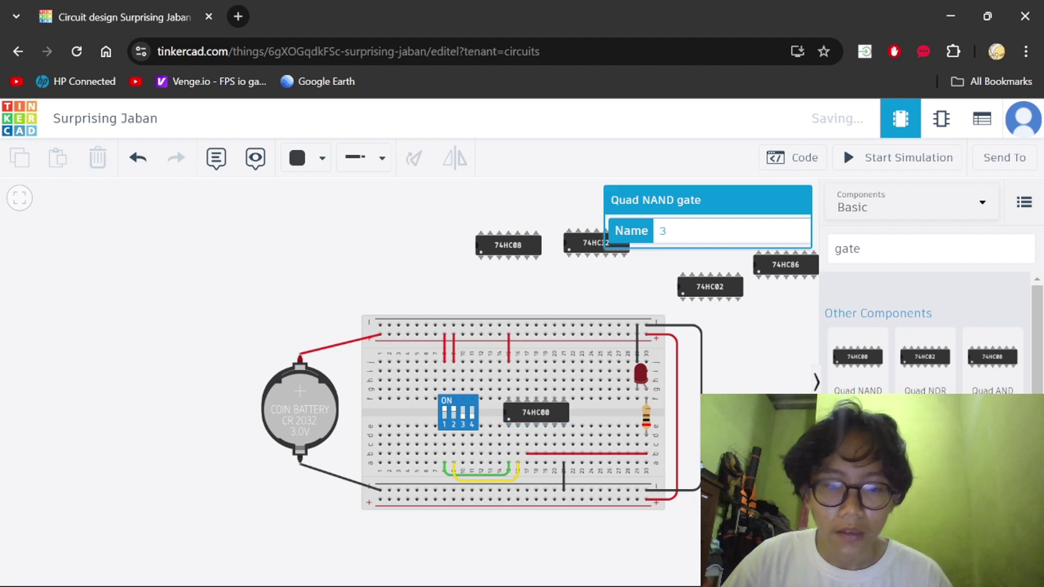
pyautogui.press('Escape')
pyautogui.scroll(1, 535, 430)
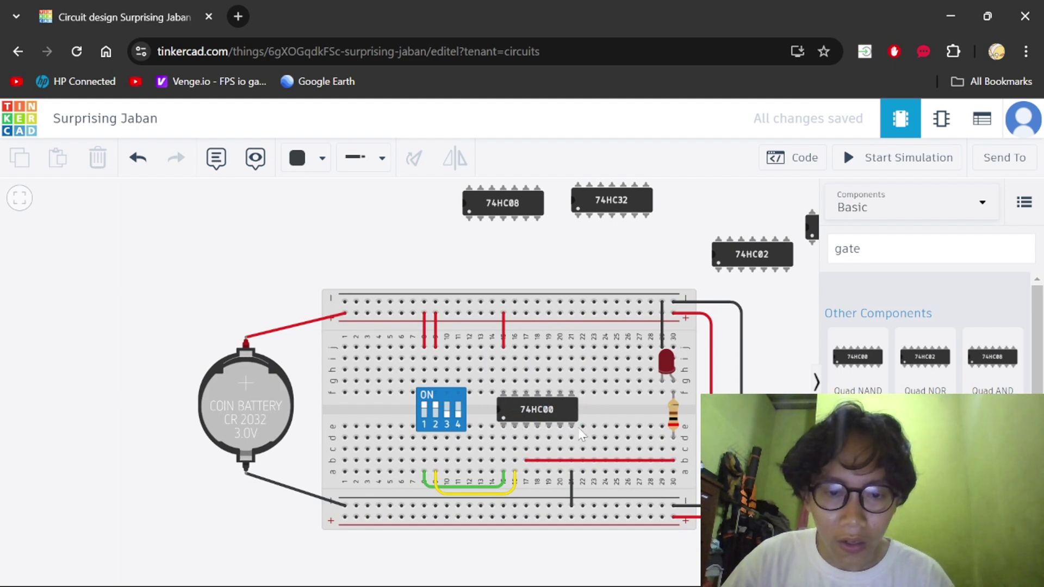
# - Review the NAND gate truth table in the Google Drive reference image and return to the Tinkercad circuit
pyautogui.scroll(-3, 570, 430)
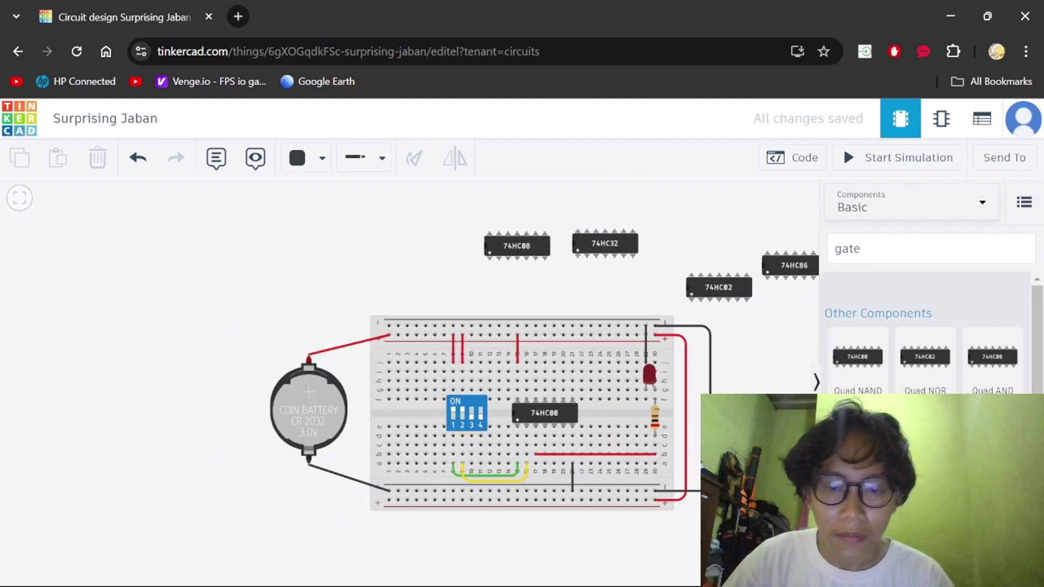
pyautogui.moveTo(670, 569)
pyautogui.click(661, 478)
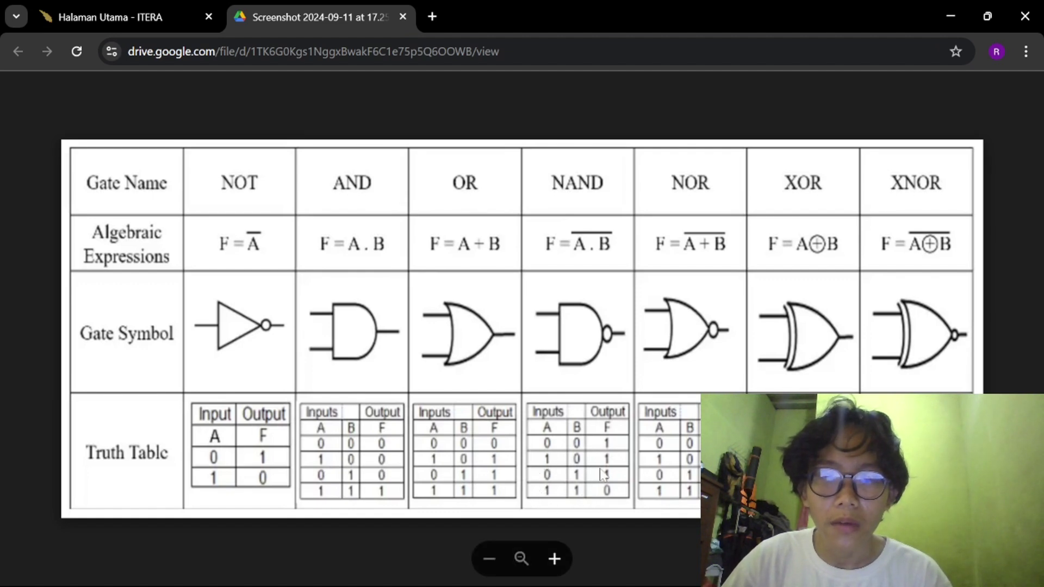
pyautogui.moveTo(669, 572)
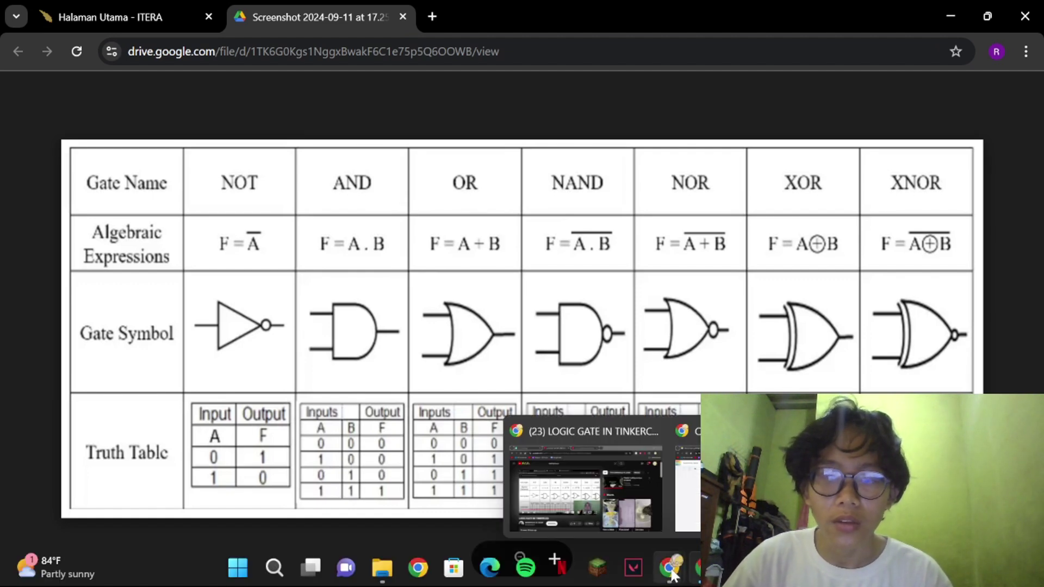
pyautogui.click(665, 538)
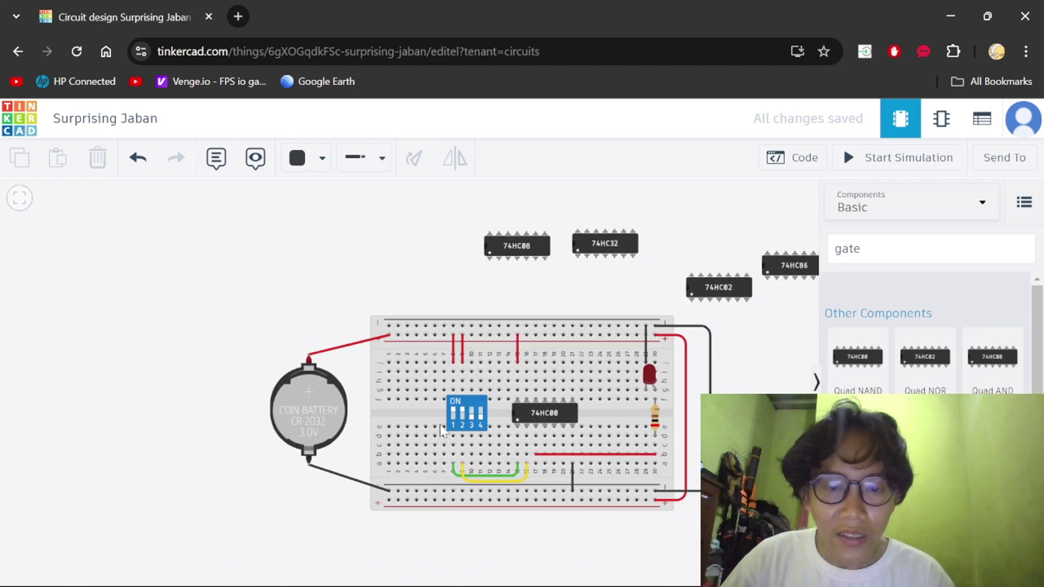
# - Simulate the NAND gate circuit, toggle DIP switches 1 and 2 to test the LED, and stop the simulation
pyautogui.click(850, 158)
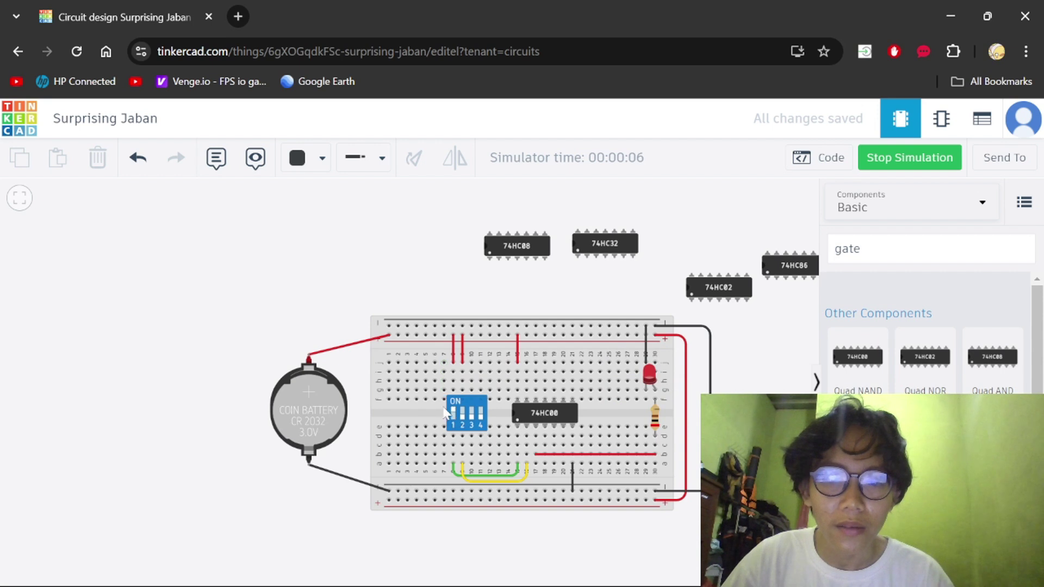
pyautogui.click(467, 423)
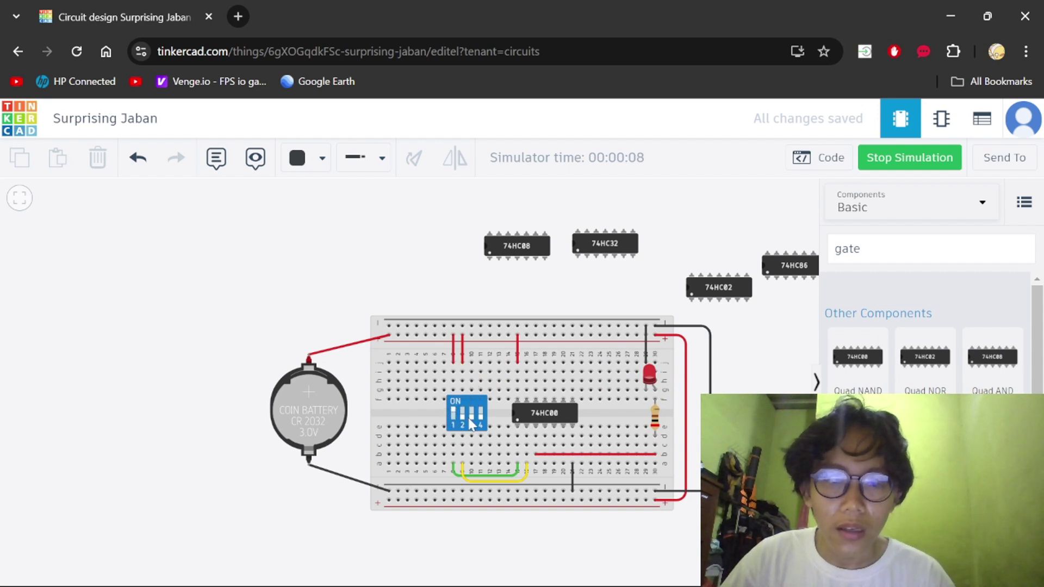
pyautogui.click(456, 417)
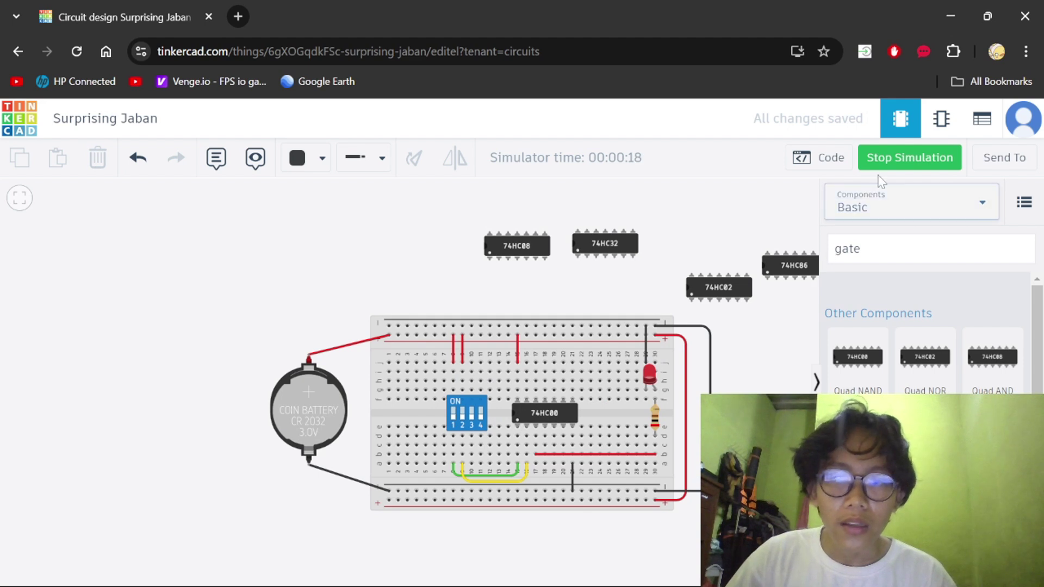
pyautogui.click(895, 163)
# - Move the 74HC00 off the breadboard and place the 74HC02 NOR chip in its slot at columns 15 to 21
pyautogui.moveTo(544, 416); pyautogui.dragTo(702, 229)
pyautogui.click(710, 285)
pyautogui.click(781, 272)
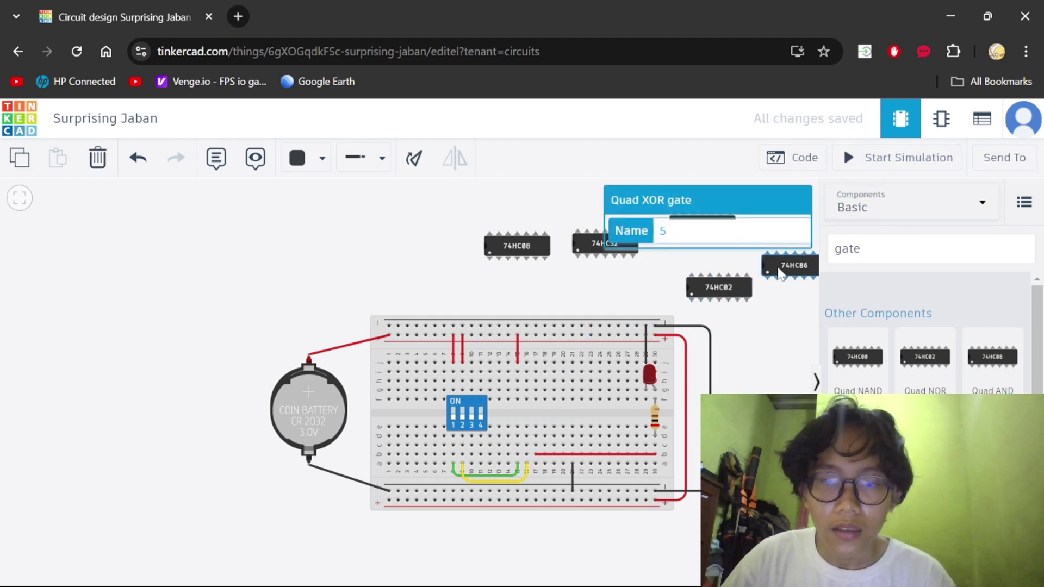
pyautogui.moveTo(717, 296); pyautogui.dragTo(546, 424)
pyautogui.click(541, 435)
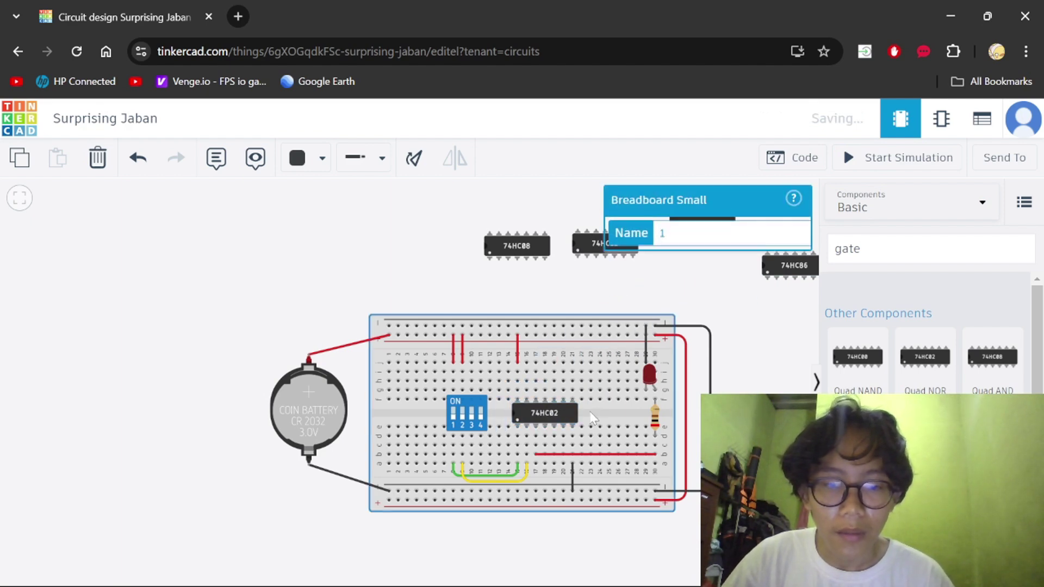
# - Rewire the 74HC02 pins, moving the yellow jumper's end to column 17, the green one's to column 16 and the red output wire's to column 15
pyautogui.scroll(3, 541, 435)
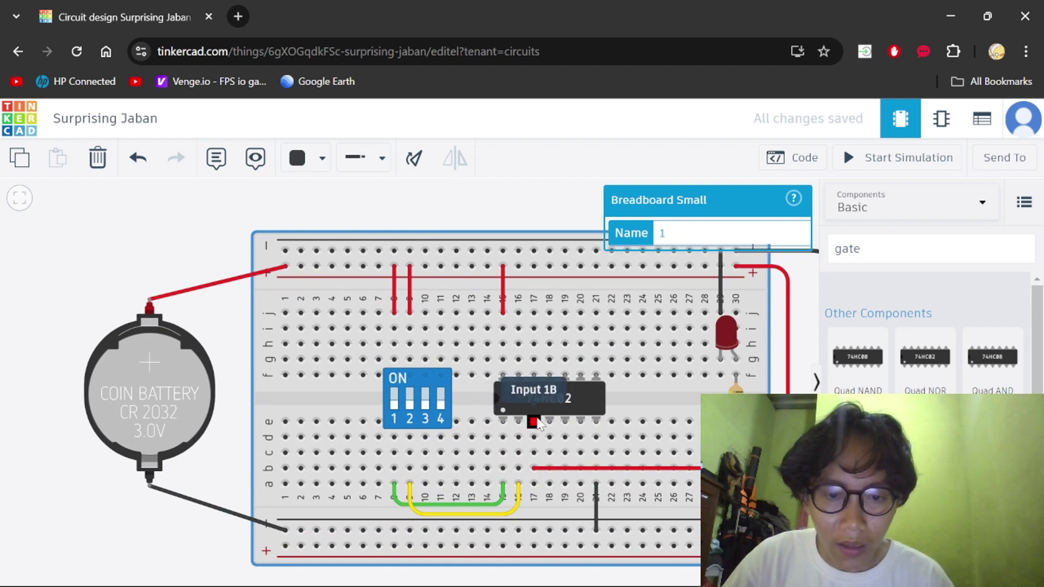
pyautogui.click(518, 484)
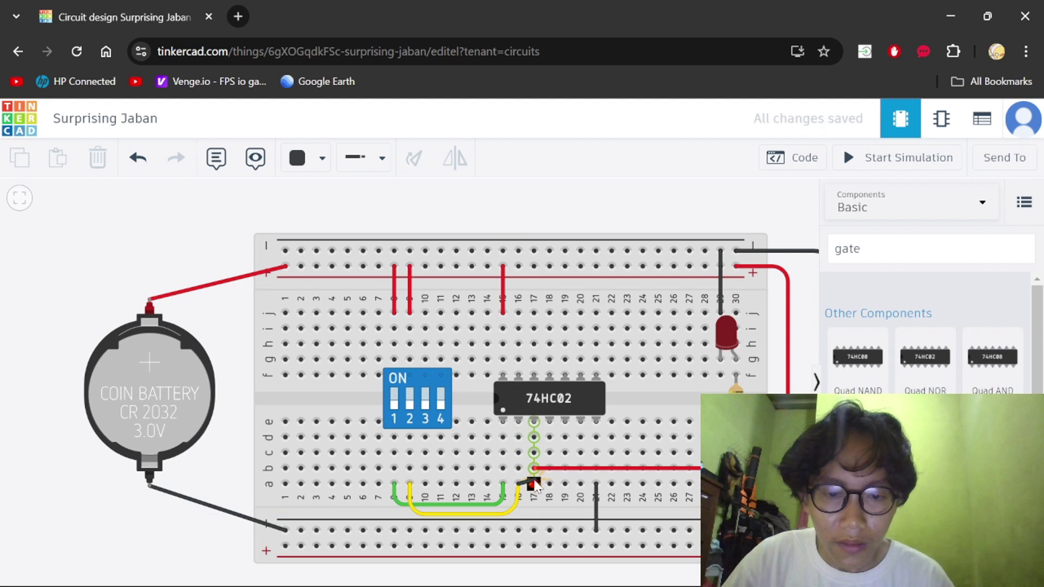
pyautogui.click(132, 166)
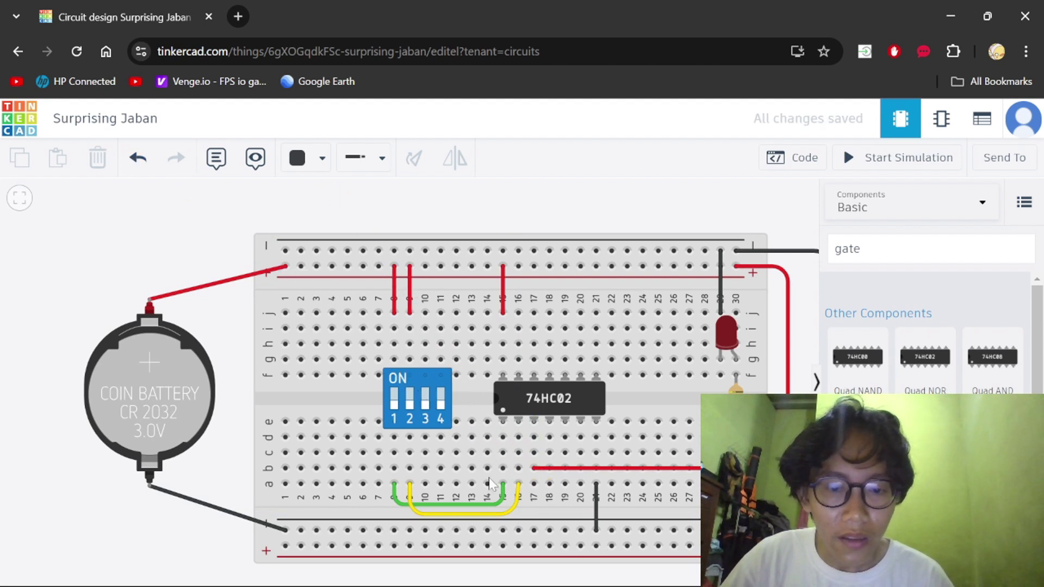
pyautogui.click(518, 483)
pyautogui.moveTo(518, 484); pyautogui.dragTo(516, 505)
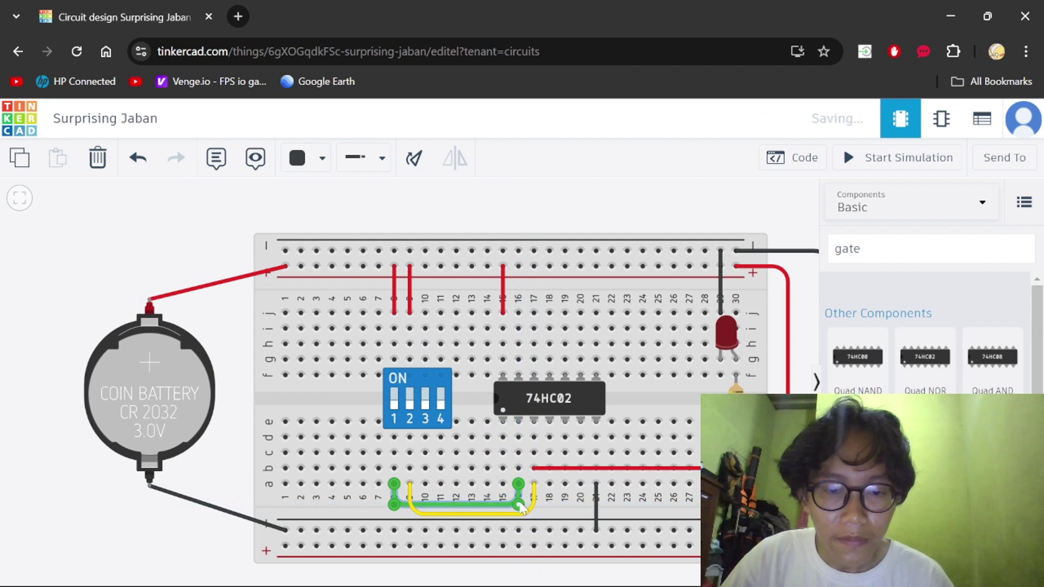
pyautogui.click(534, 467)
pyautogui.moveTo(534, 468); pyautogui.dragTo(503, 469)
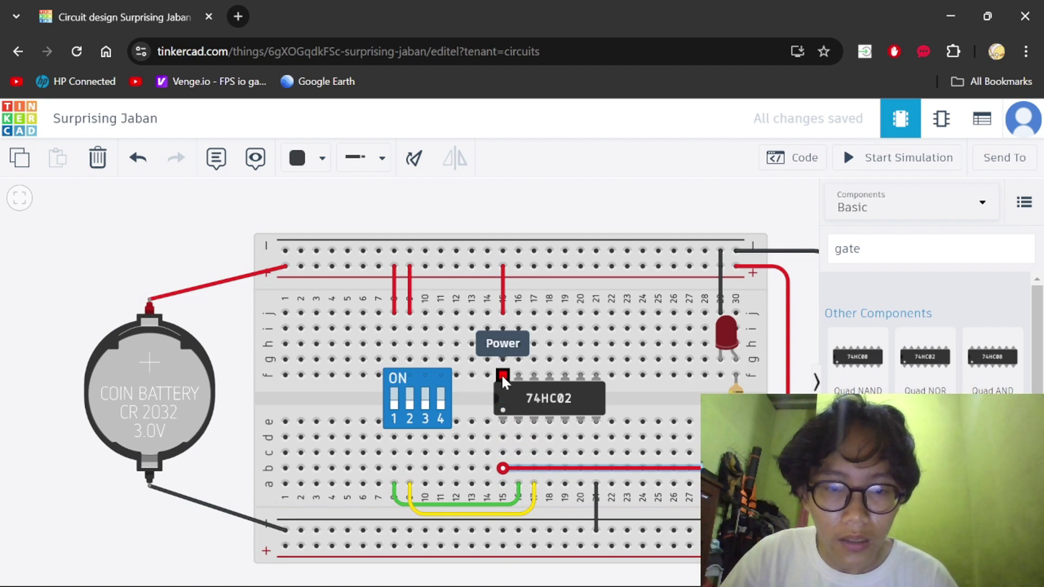
# - Review the NOR gate truth table in the Google Drive reference image and return to the Tinkercad circuit
pyautogui.scroll(-3, 582, 486)
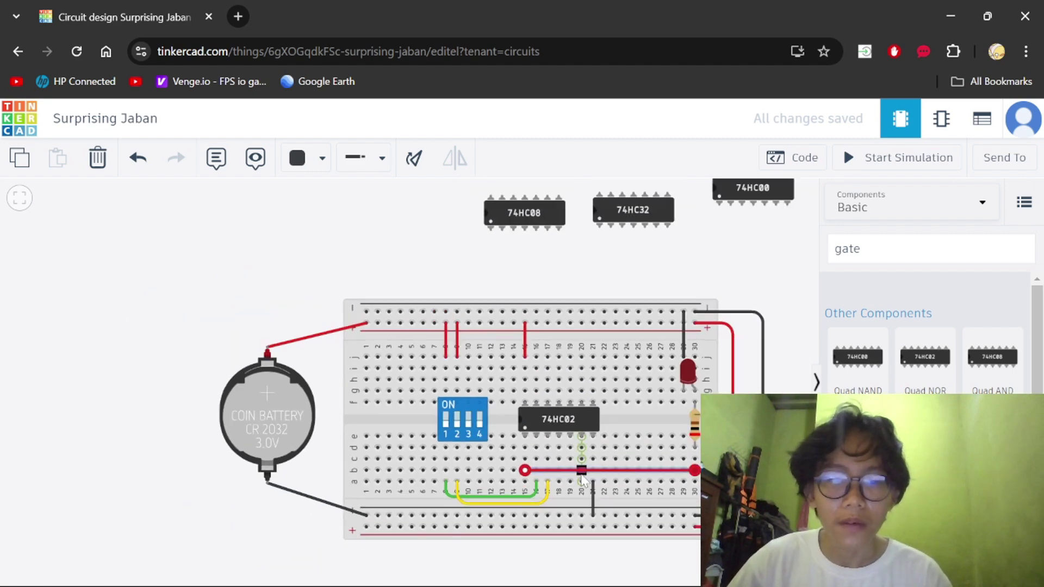
pyautogui.scroll(1, 599, 484)
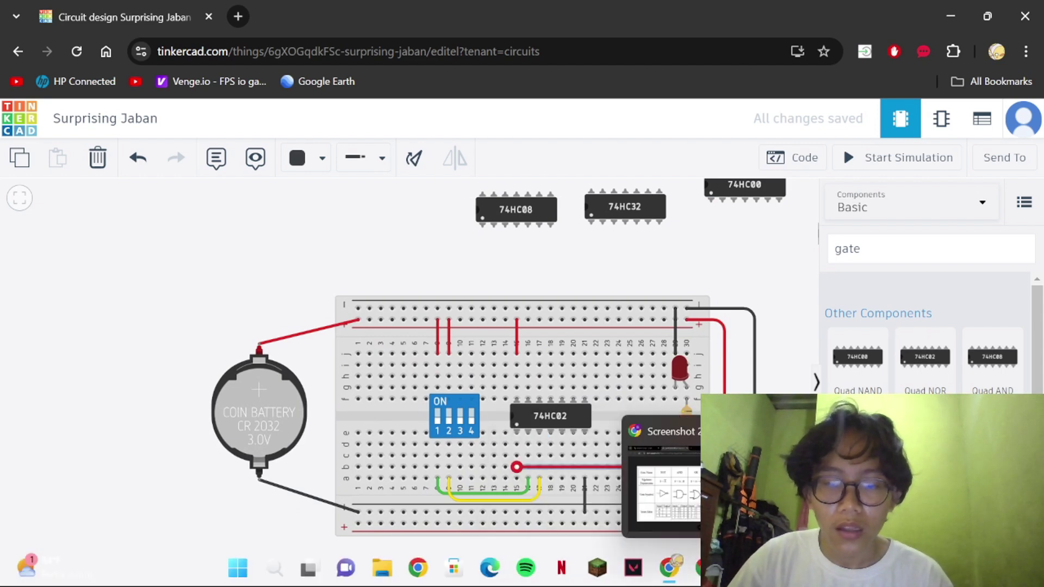
pyautogui.click(707, 569)
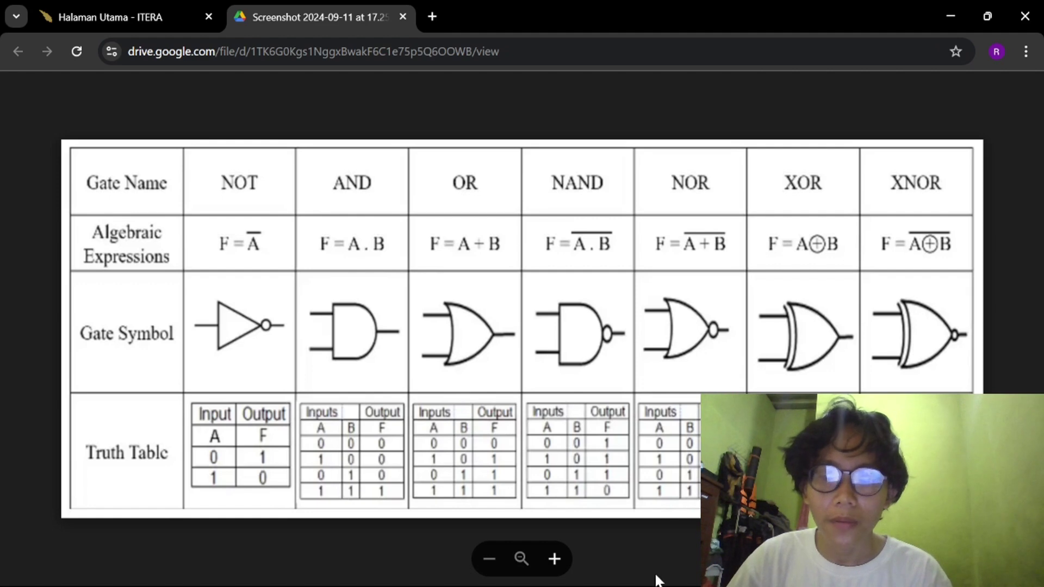
pyautogui.moveTo(670, 567)
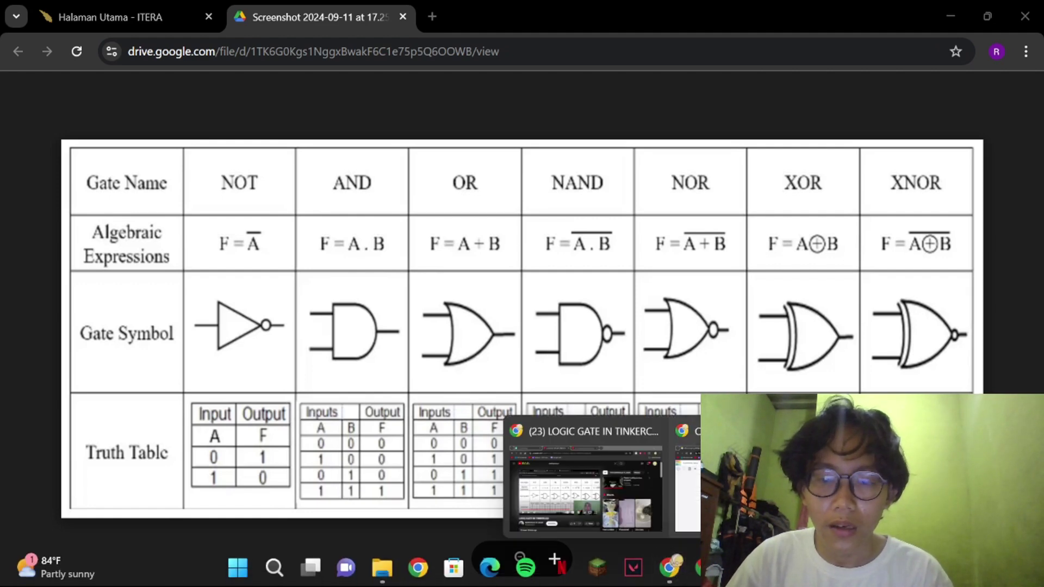
pyautogui.click(584, 481)
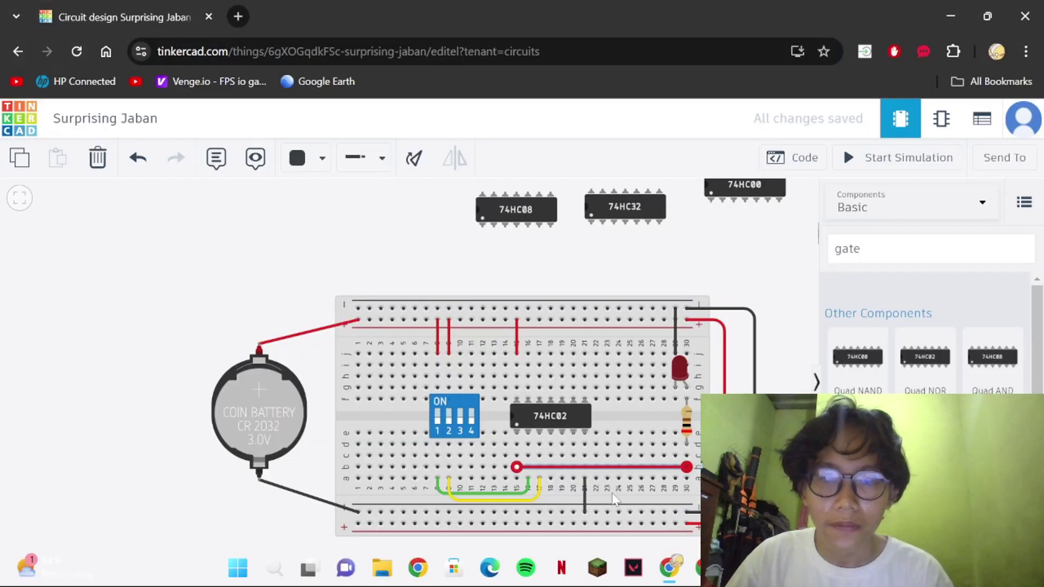
# - Simulate the NOR gate circuit, toggle DIP switches 1 and 2 to test the LED, and stop the simulation
pyautogui.click(498, 412)
pyautogui.click(902, 157)
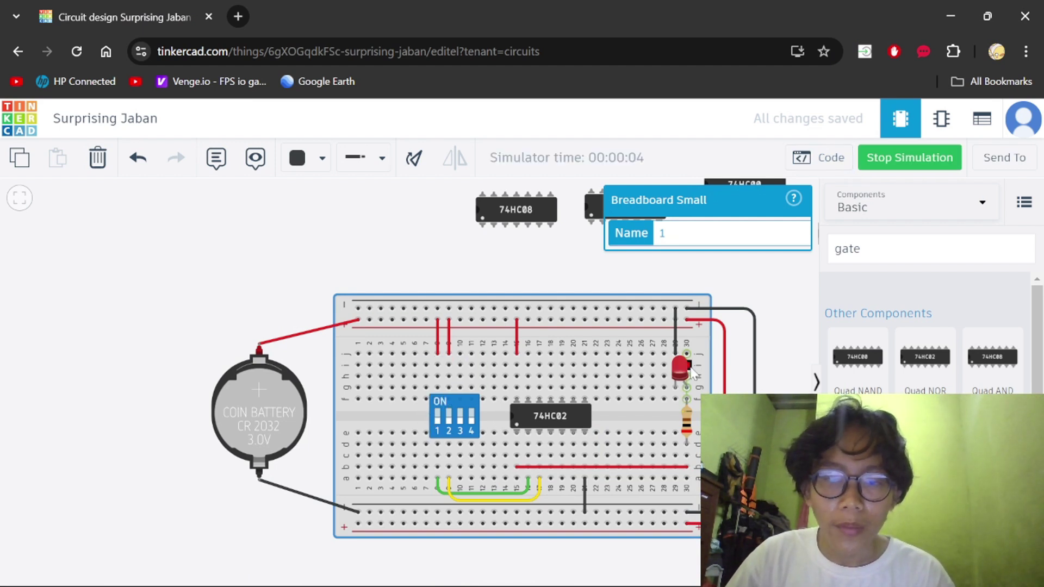
pyautogui.click(437, 425)
pyautogui.click(436, 419)
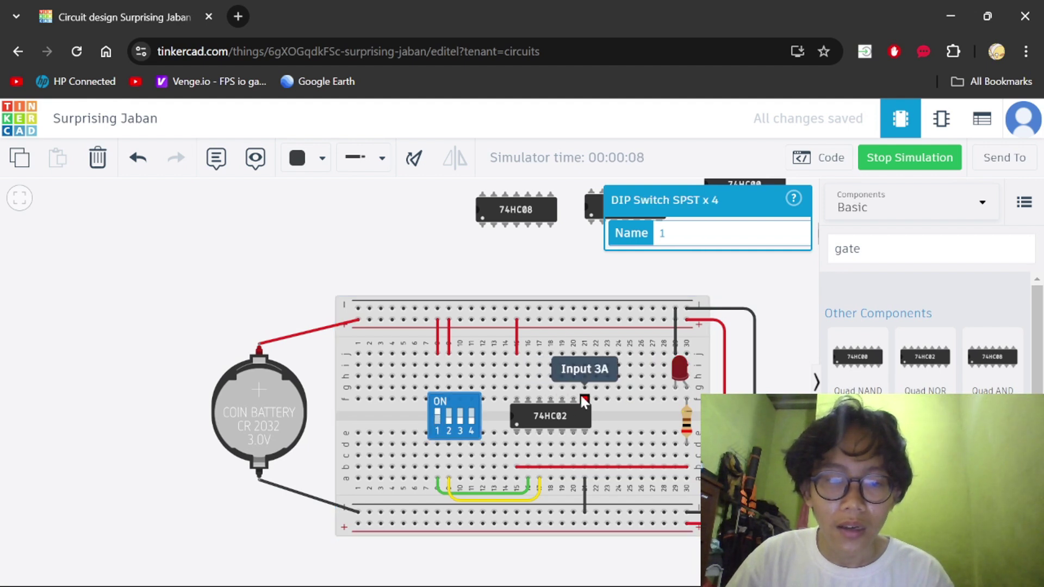
pyautogui.click(449, 420)
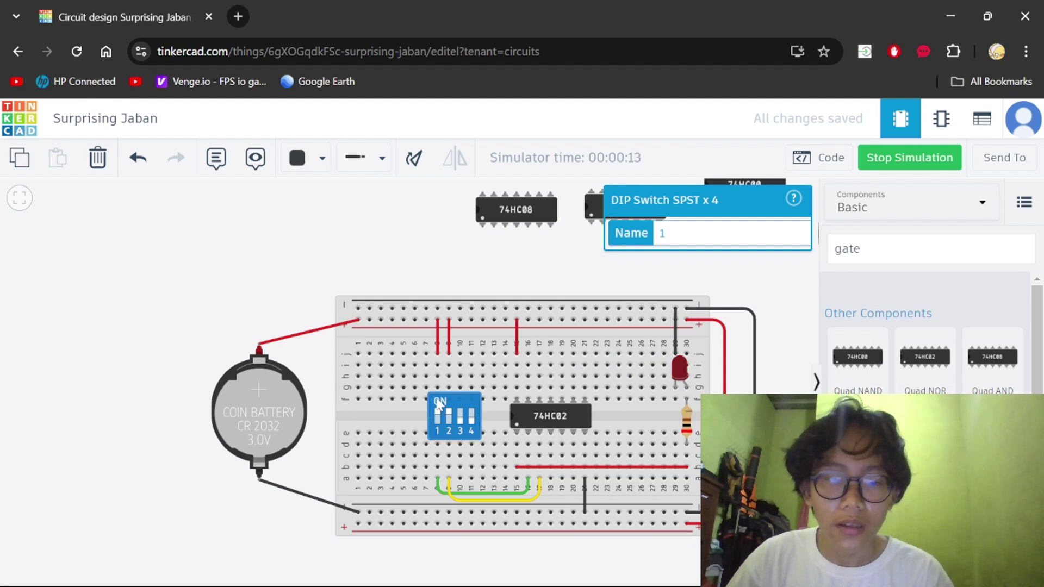
pyautogui.click(436, 418)
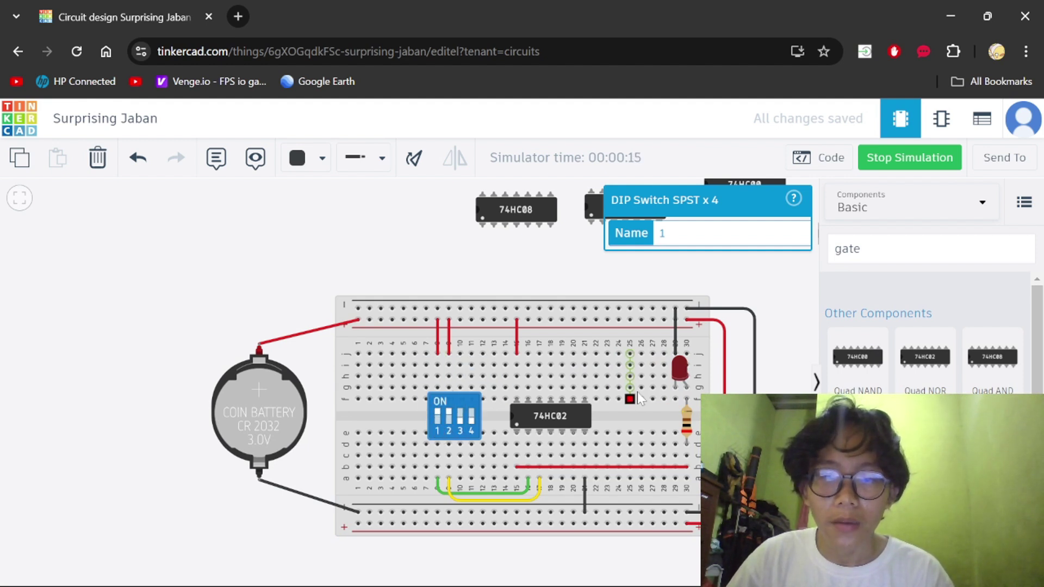
pyautogui.click(462, 427)
pyautogui.click(541, 422)
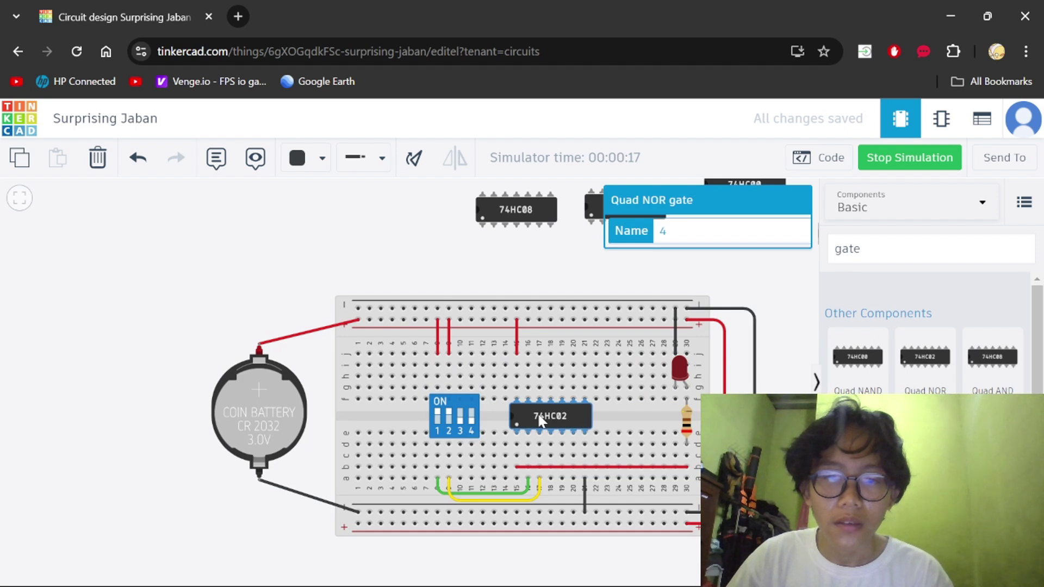
pyautogui.click(908, 166)
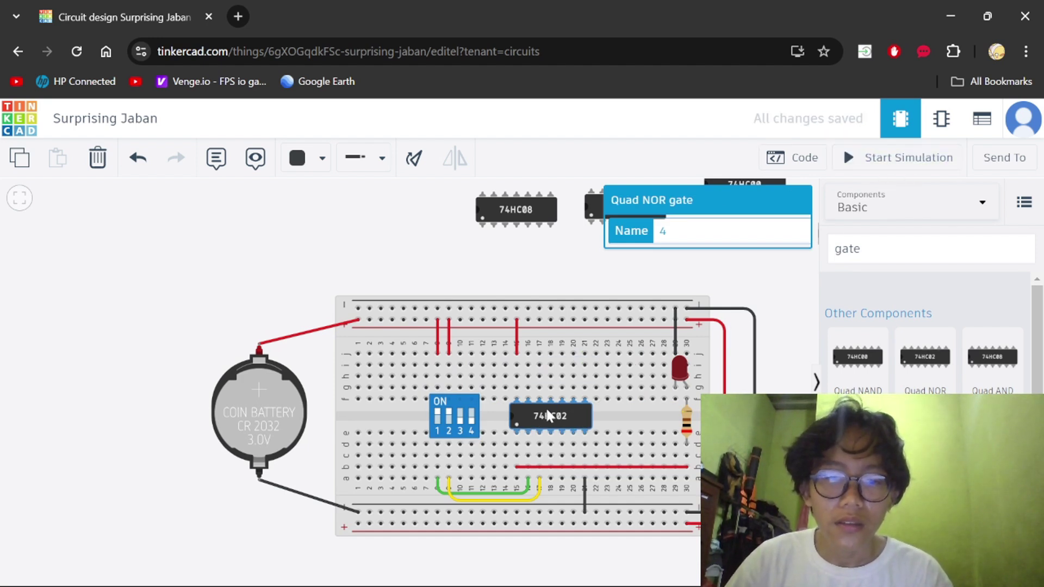
# - Move the 74HC02 off the breadboard beside the 74HC08, and bring the 74HC00 down to just above the breadboard's LED end
pyautogui.moveTo(546, 413); pyautogui.dragTo(386, 195)
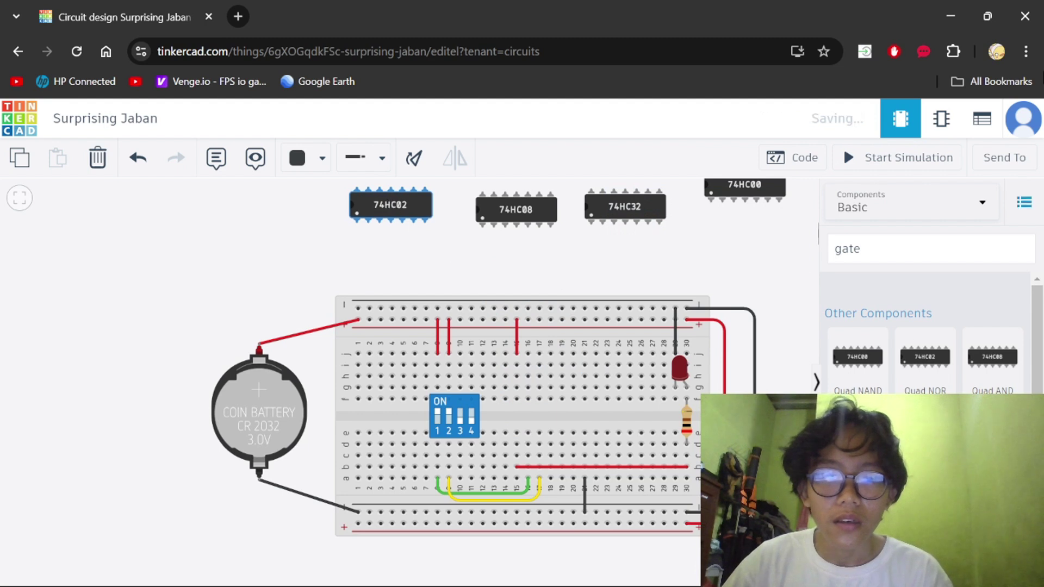
pyautogui.click(745, 190)
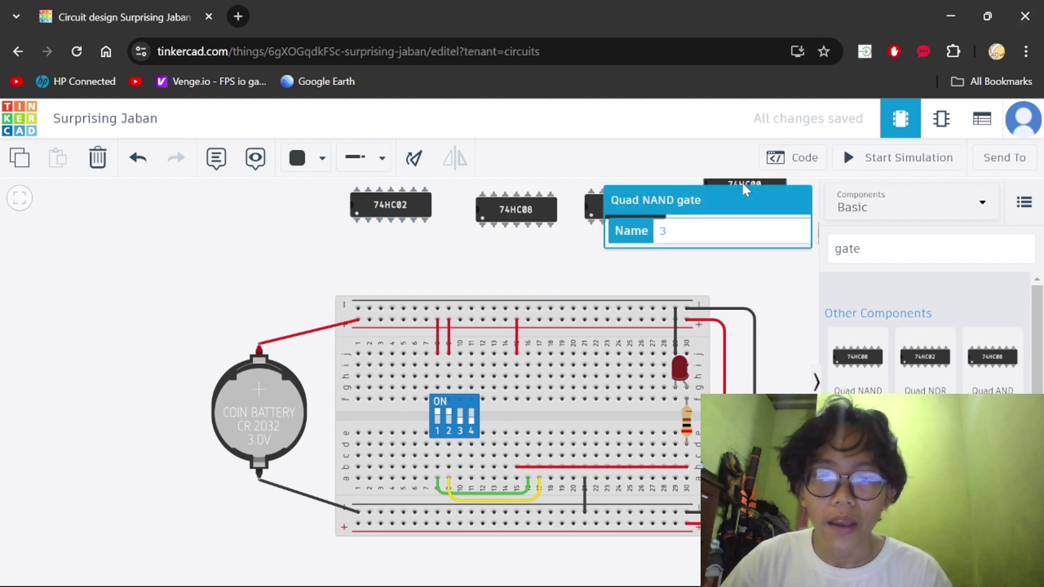
pyautogui.moveTo(741, 180); pyautogui.dragTo(763, 273)
pyautogui.scroll(-2, 678, 255)
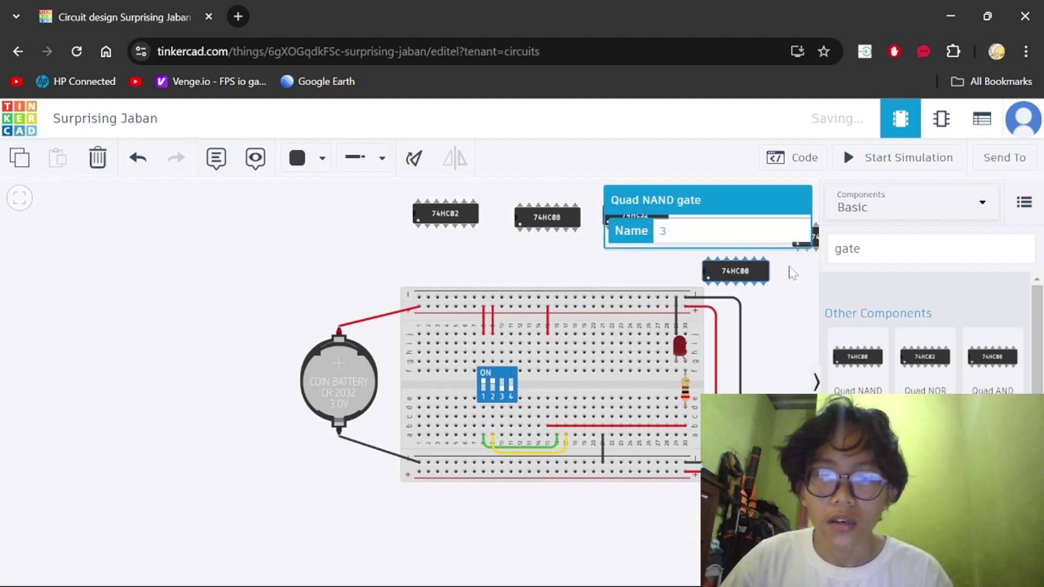
# - Place the 74HC86 XOR chip on the breadboard at columns 15 to 21
pyautogui.click(804, 265)
pyautogui.click(814, 243)
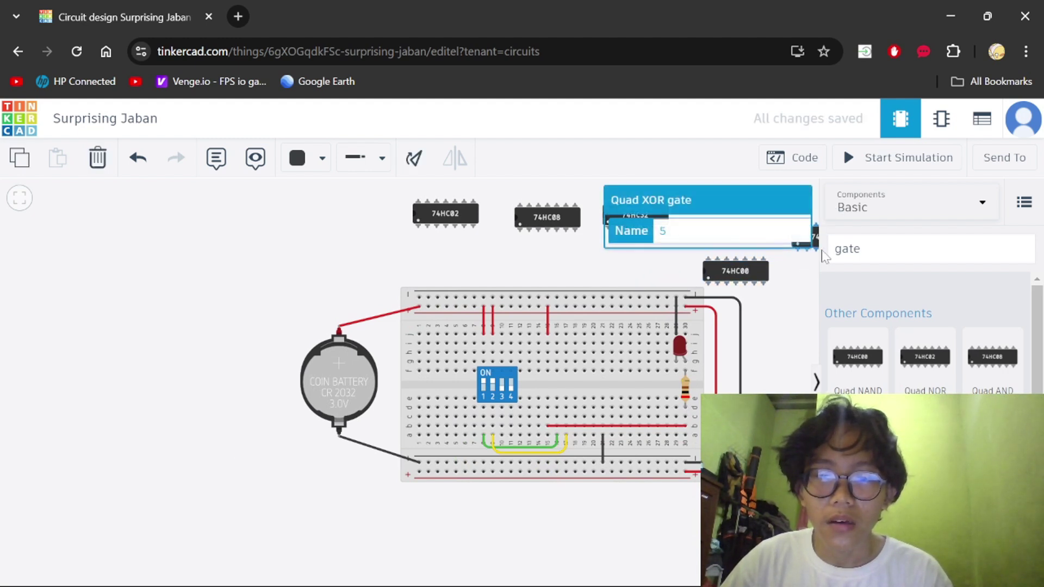
pyautogui.moveTo(814, 235); pyautogui.dragTo(790, 267)
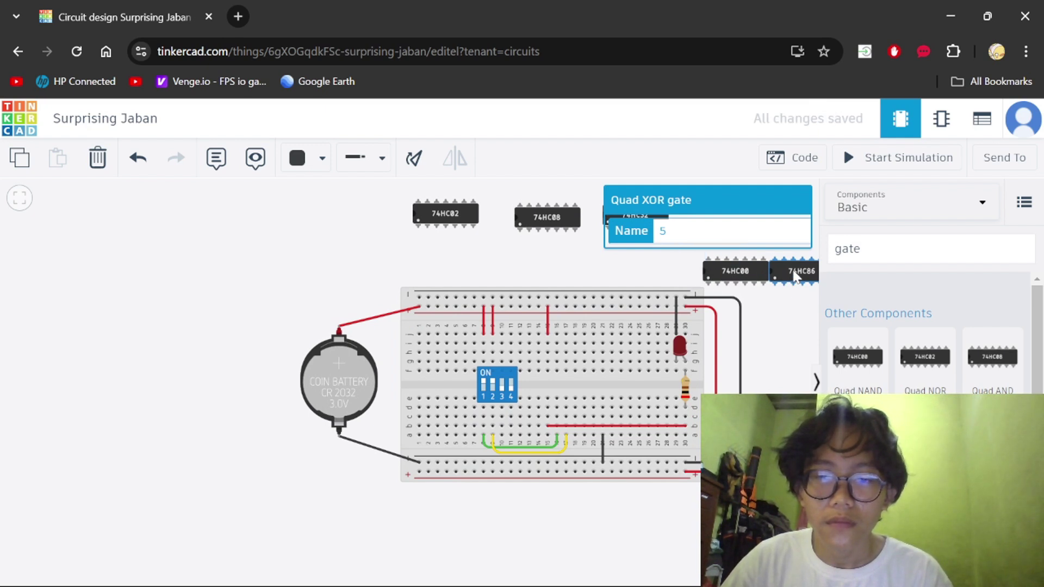
pyautogui.moveTo(794, 276); pyautogui.dragTo(564, 378)
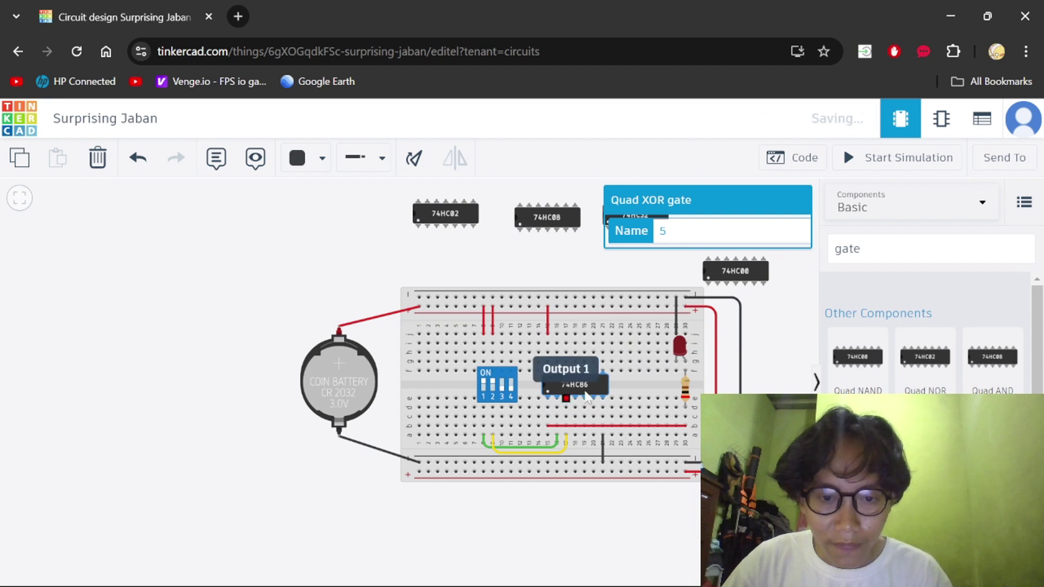
pyautogui.click(750, 360)
pyautogui.scroll(1, 672, 371)
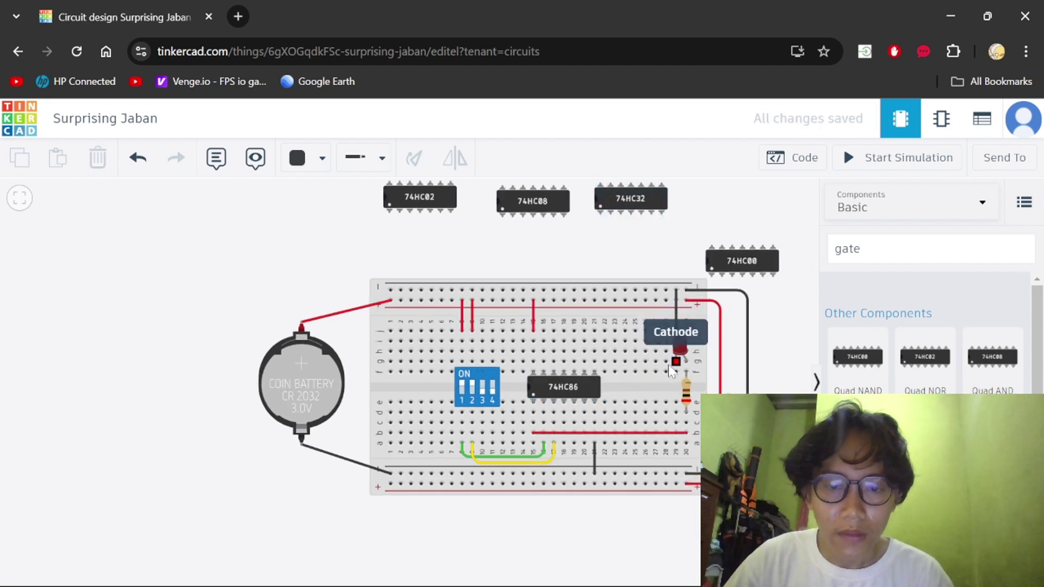
pyautogui.scroll(1, 672, 371)
pyautogui.moveTo(47, 546)
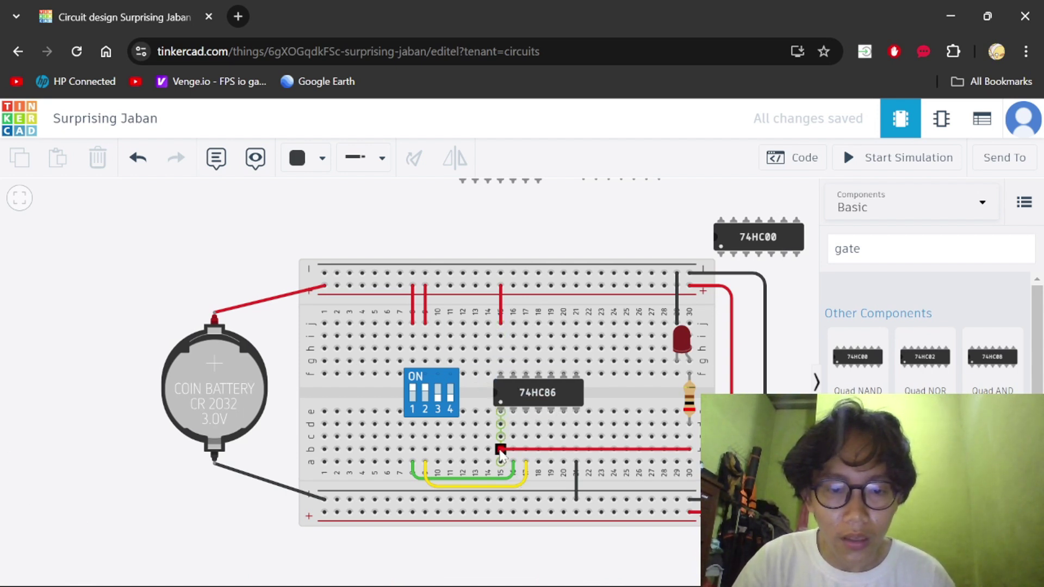
pyautogui.moveTo(500, 450); pyautogui.dragTo(513, 451)
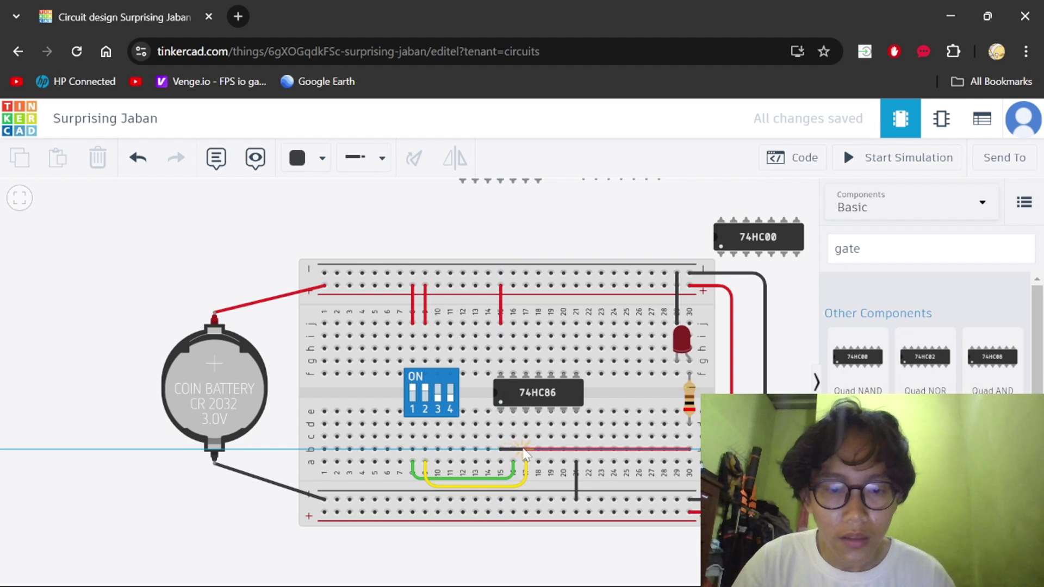
pyautogui.click(138, 159)
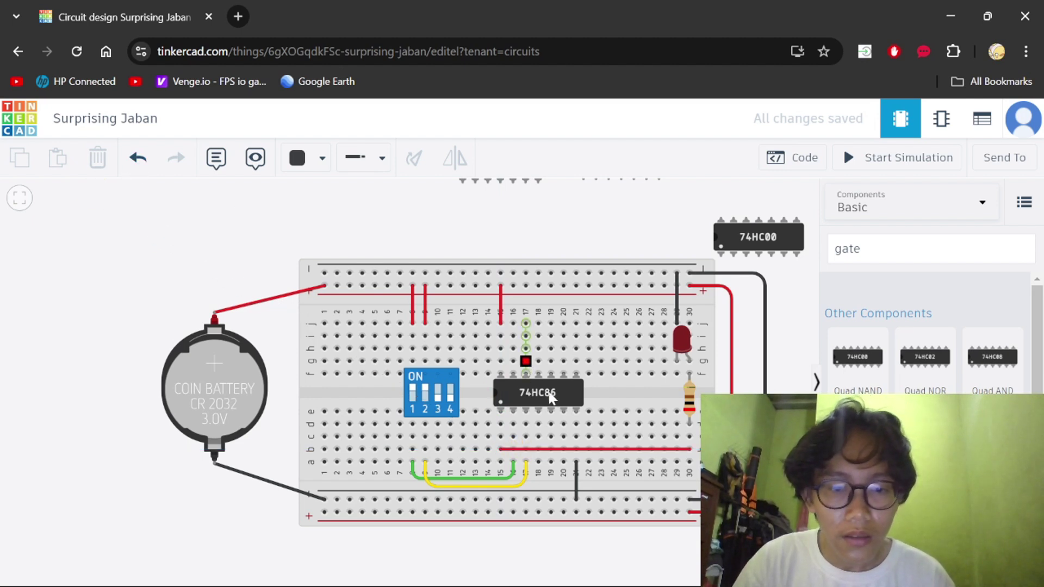
# - Move the chip end of the red output wire to column 17, row b, below the 74HC86
pyautogui.click(581, 449)
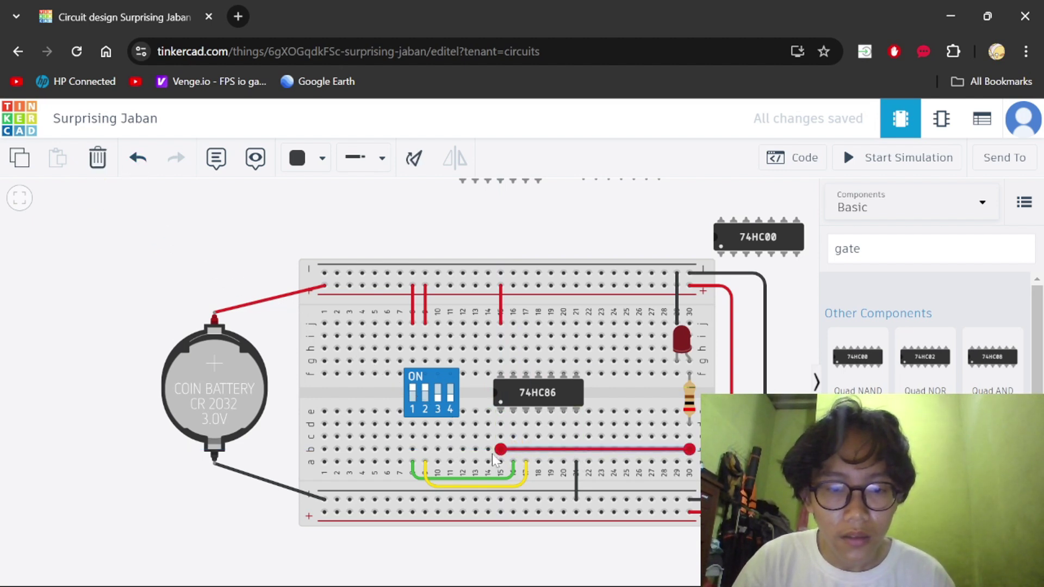
pyautogui.click(494, 459)
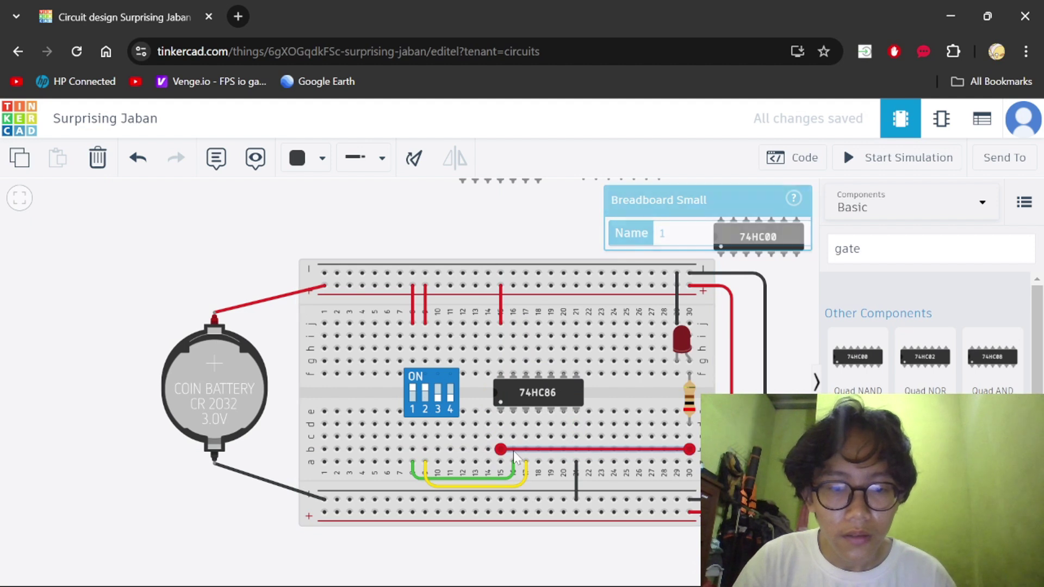
pyautogui.moveTo(501, 450); pyautogui.dragTo(531, 453)
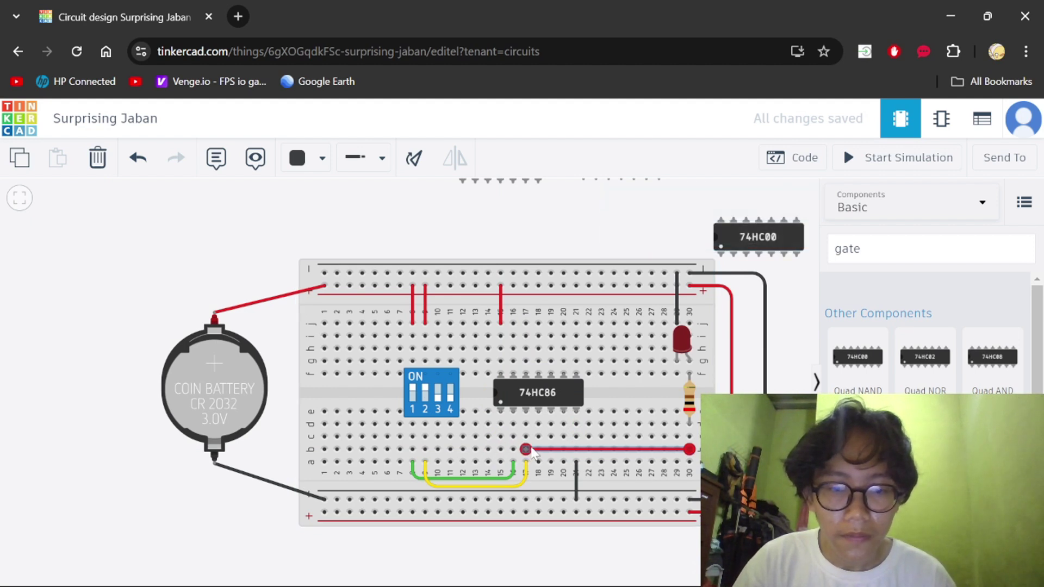
# - Move the chip ends of the green and yellow DIP switch wires to columns 15 and 16
pyautogui.click(509, 480)
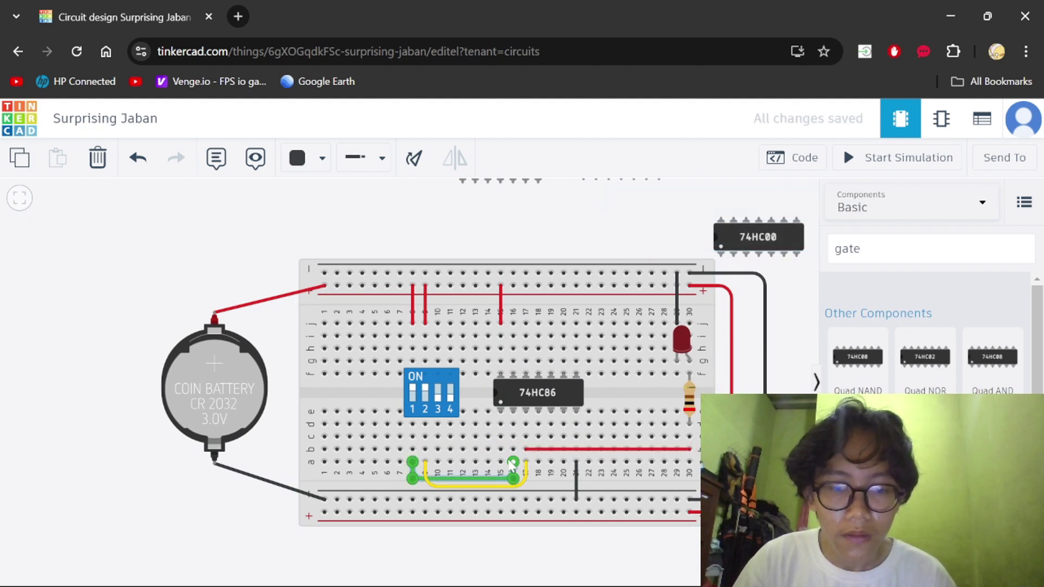
pyautogui.moveTo(501, 463); pyautogui.dragTo(499, 481)
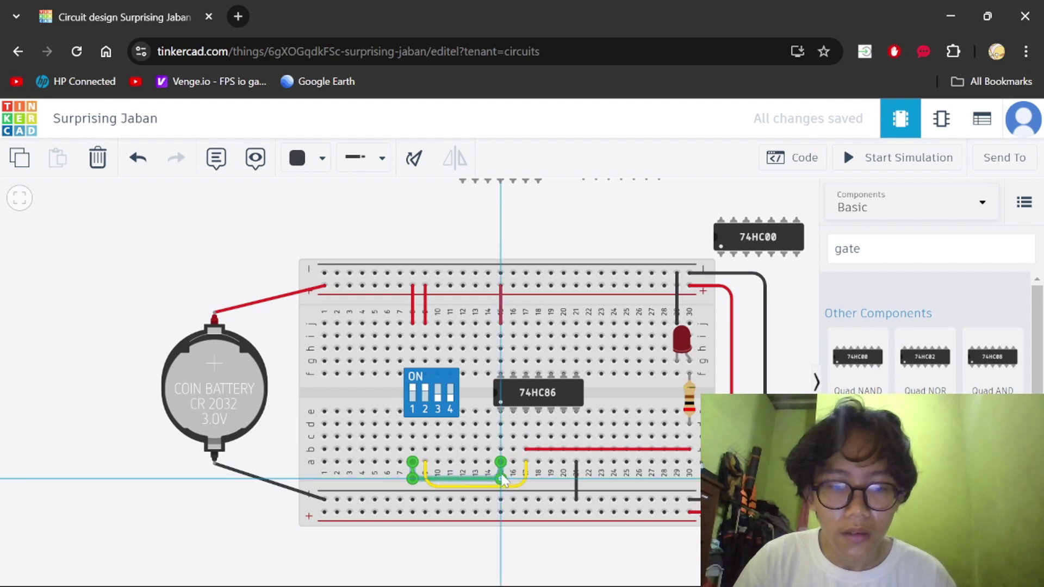
pyautogui.click(526, 471)
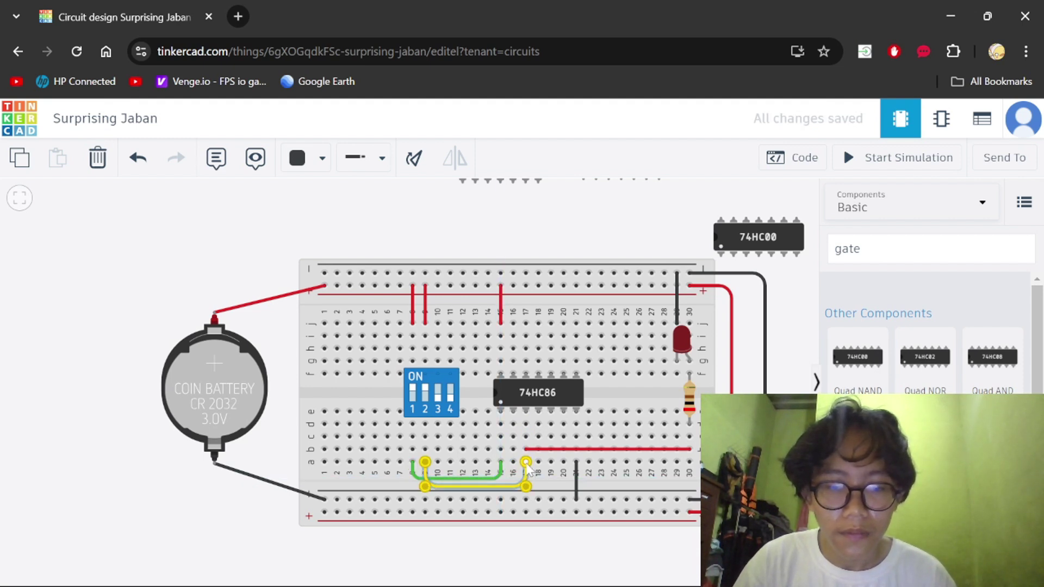
pyautogui.moveTo(516, 463); pyautogui.dragTo(514, 485)
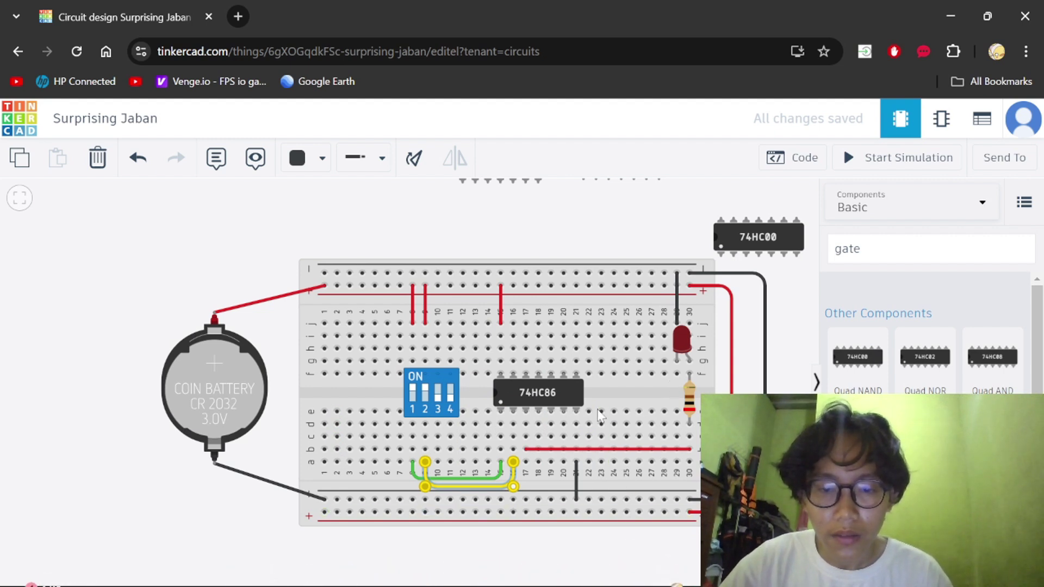
# - Review the XOR gate truth table in the Google Drive reference image and return to the Tinkercad circuit
pyautogui.click(549, 399)
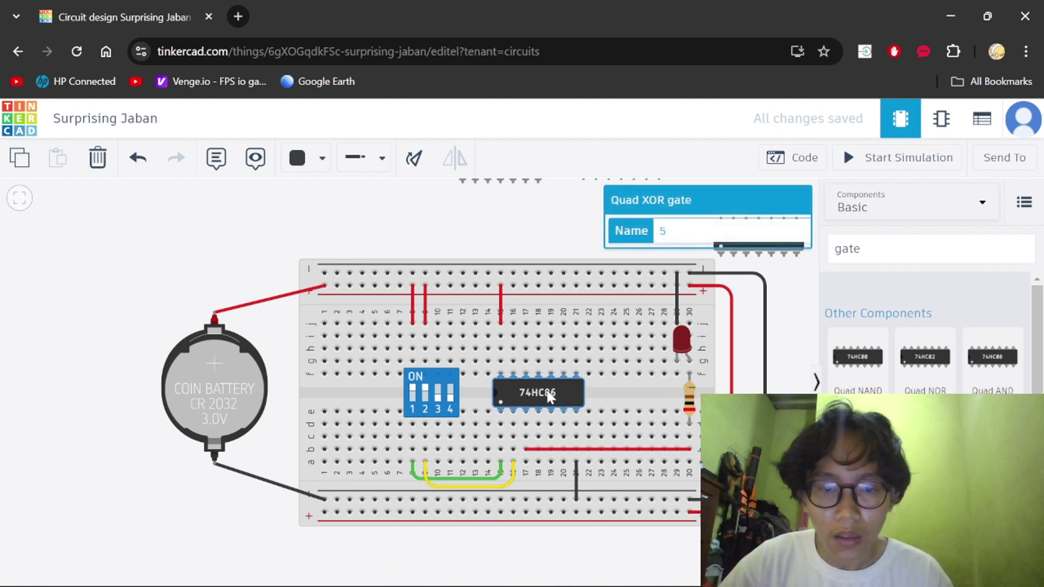
pyautogui.click(418, 573)
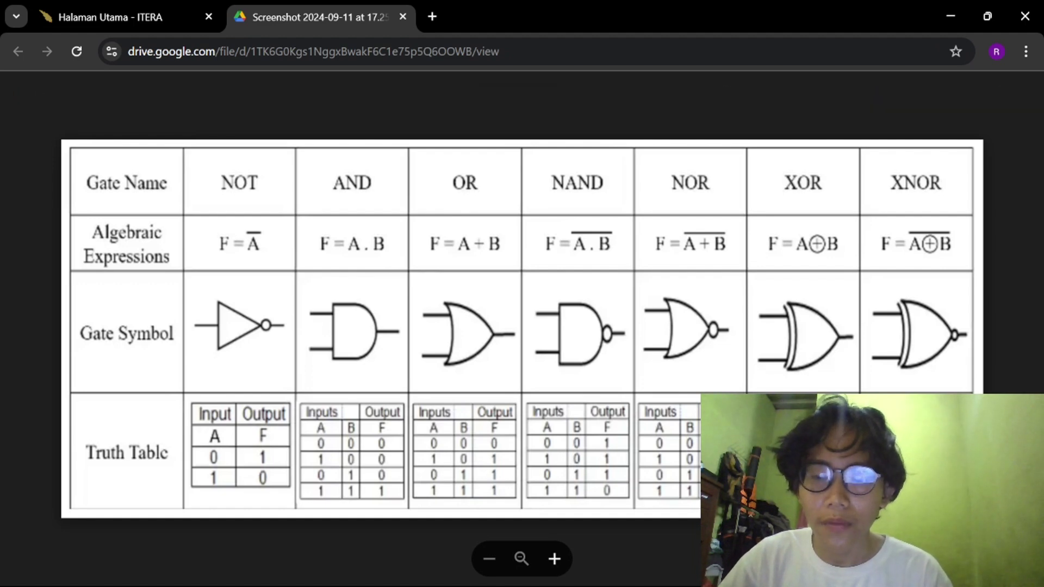
pyautogui.moveTo(668, 567)
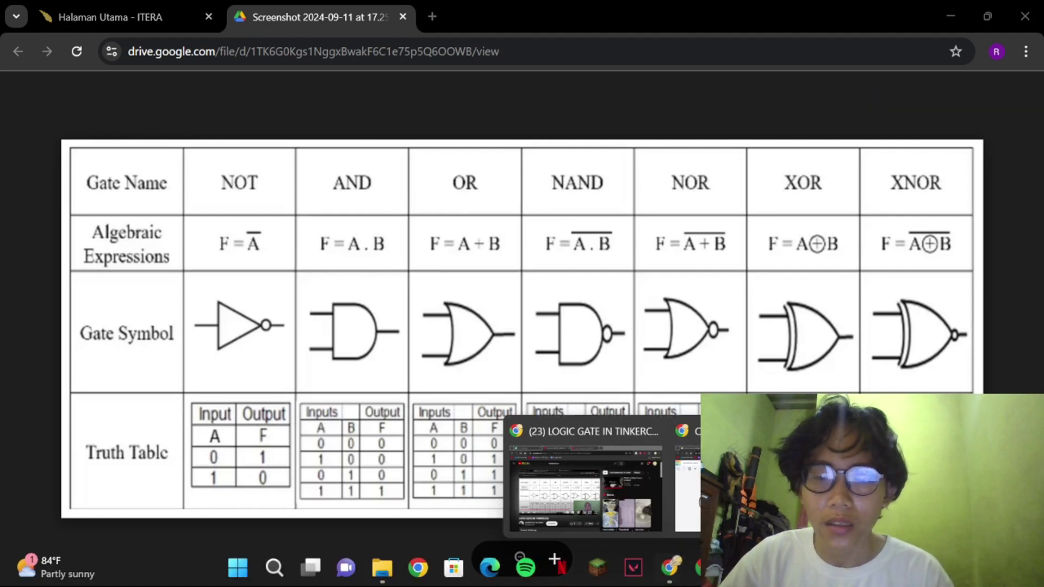
pyautogui.click(651, 482)
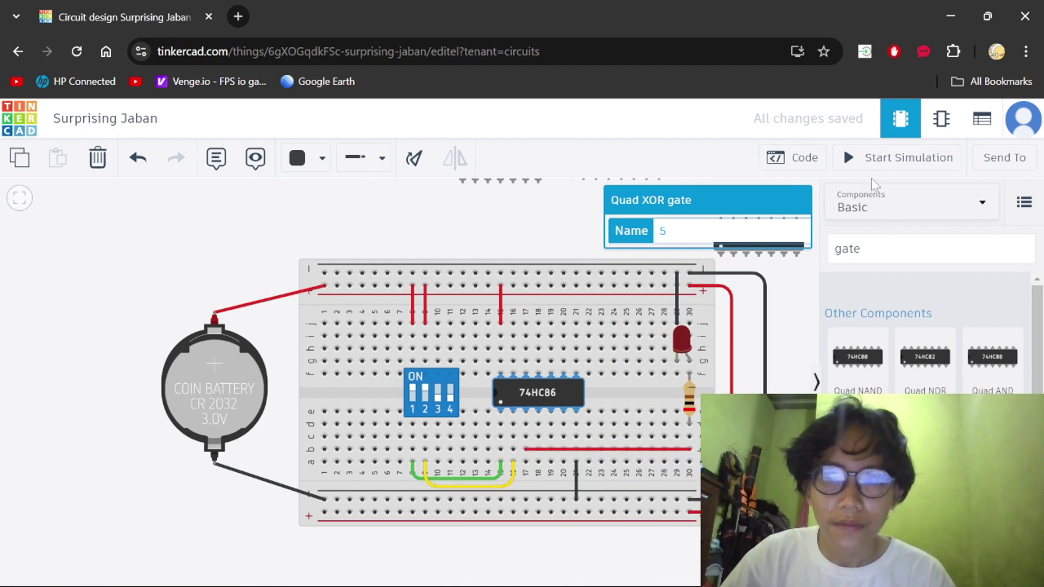
# - Simulate the XOR gate circuit, toggle DIP switches 1 and 2 to test the LED, and stop the simulation
pyautogui.click(885, 161)
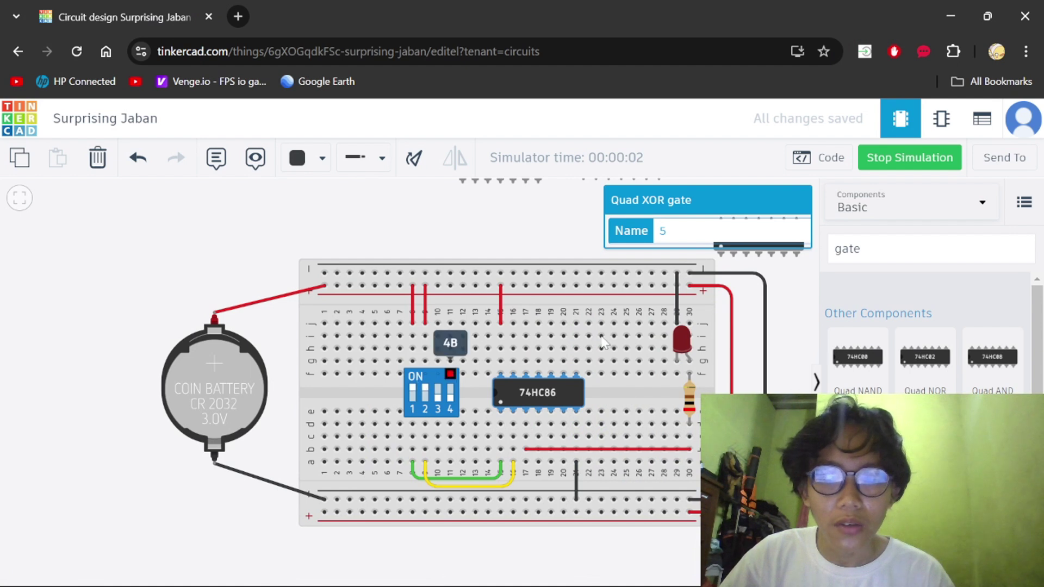
pyautogui.click(414, 391)
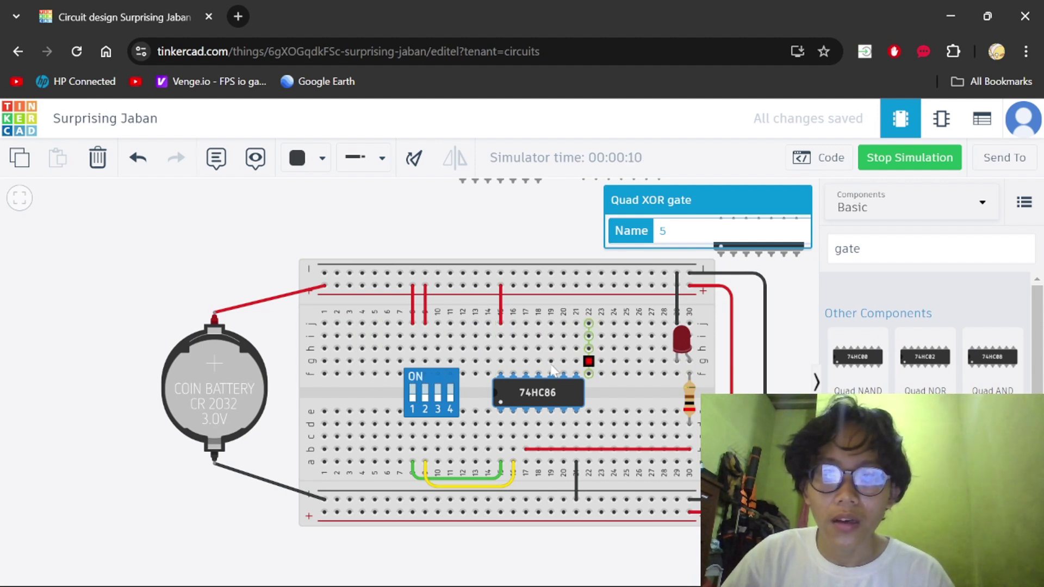
pyautogui.click(411, 394)
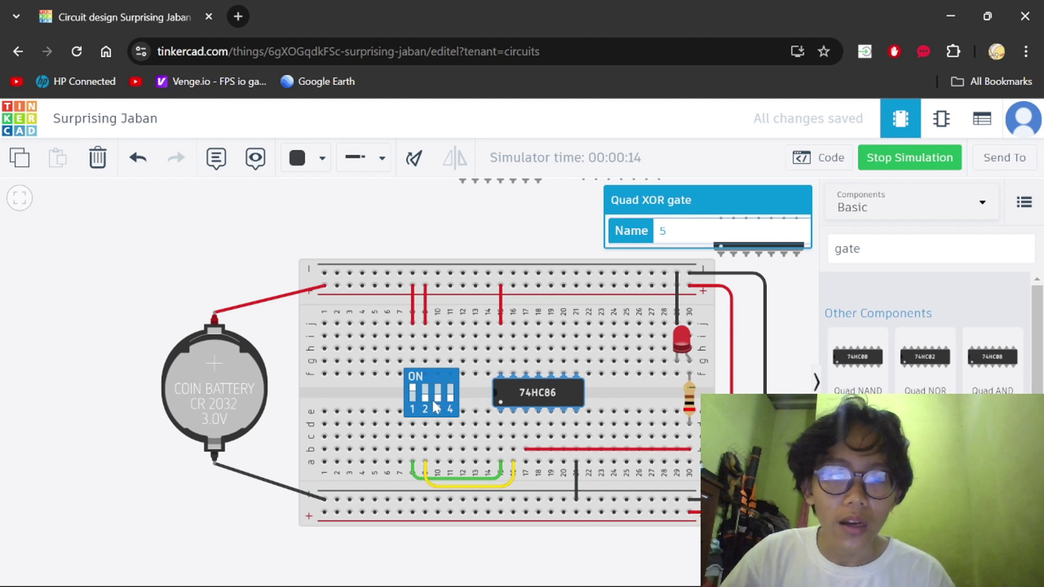
pyautogui.click(413, 394)
pyautogui.click(425, 397)
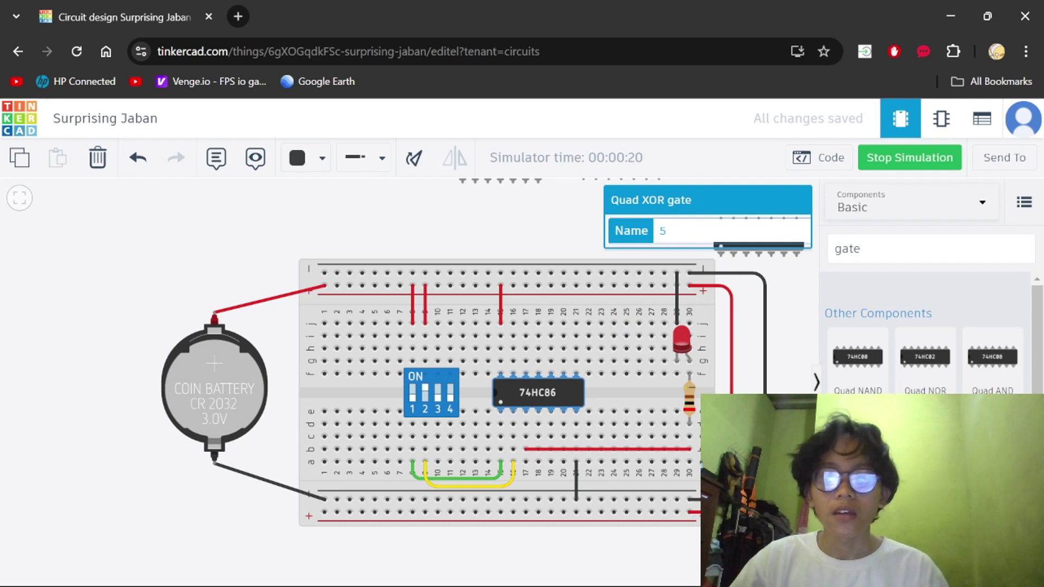
pyautogui.click(870, 170)
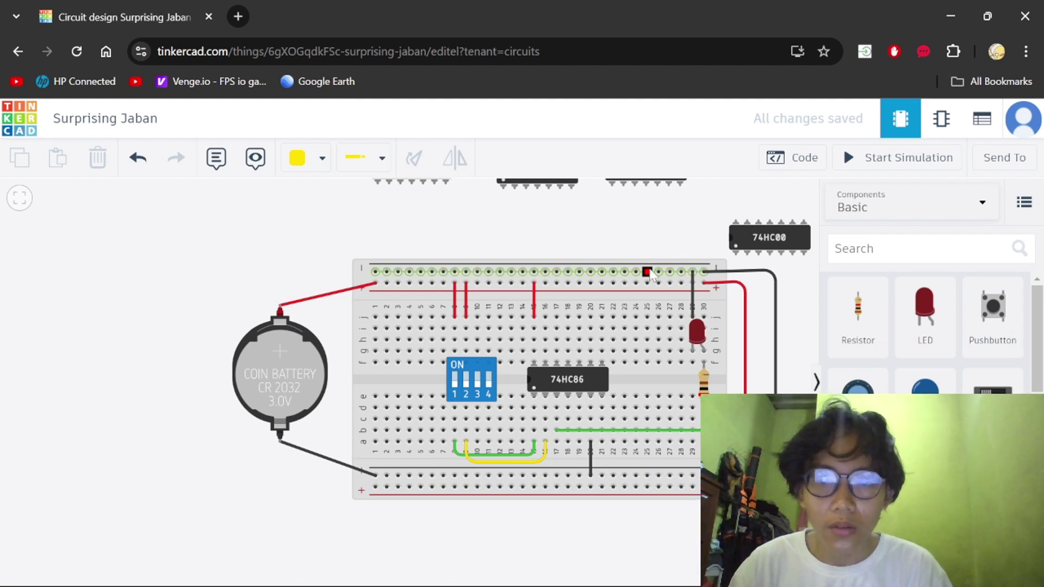
# - Check the Google Drive gate reference image, and add a 74HC04 hex inverter below the breadboard in Tinkercad
pyautogui.click(669, 568)
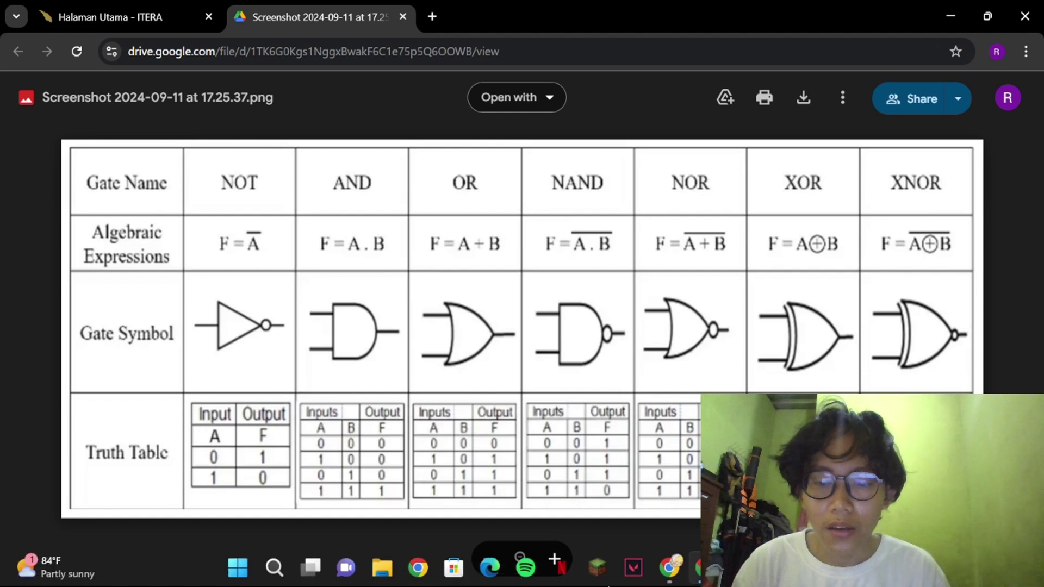
pyautogui.click(689, 571)
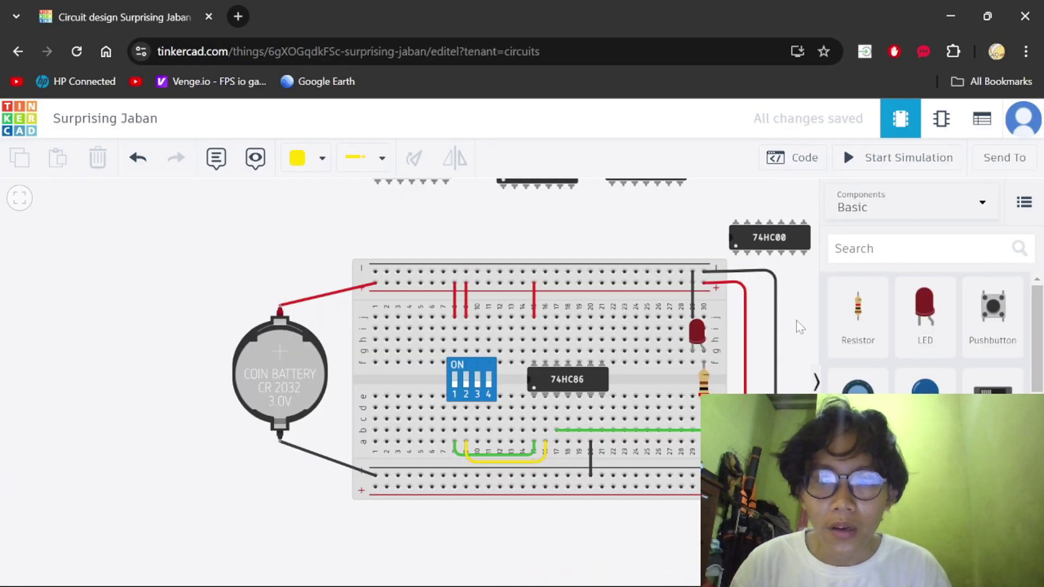
pyautogui.click(853, 248)
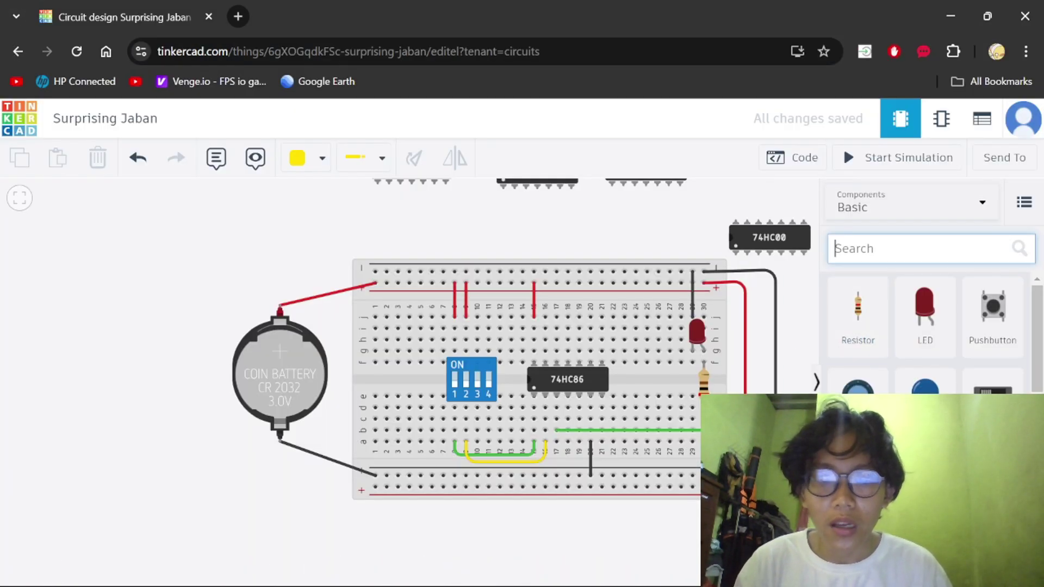
pyautogui.write('74')
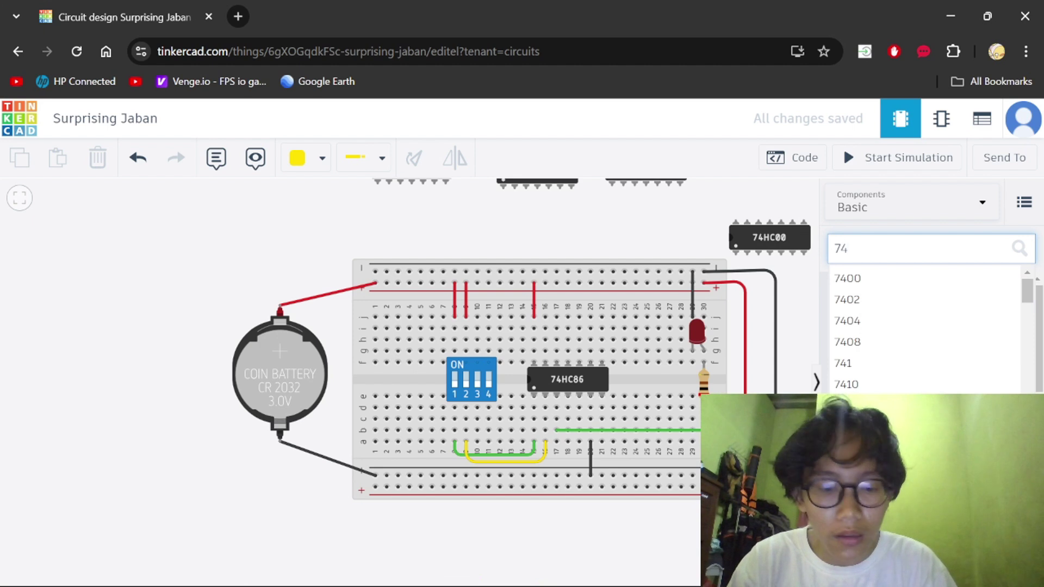
pyautogui.write('hc')
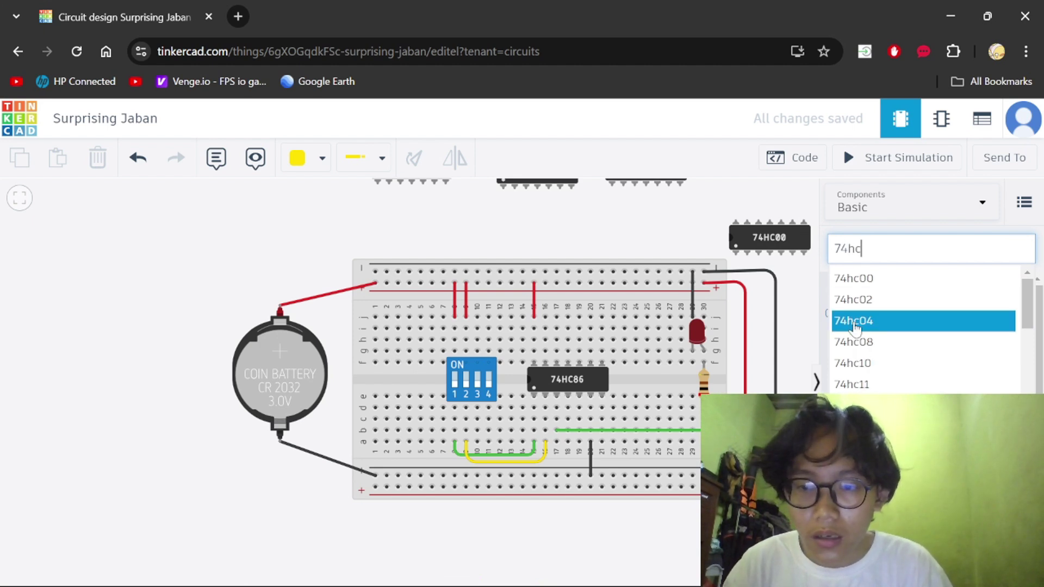
pyautogui.click(855, 326)
pyautogui.moveTo(858, 356); pyautogui.dragTo(660, 538)
pyautogui.click(614, 532)
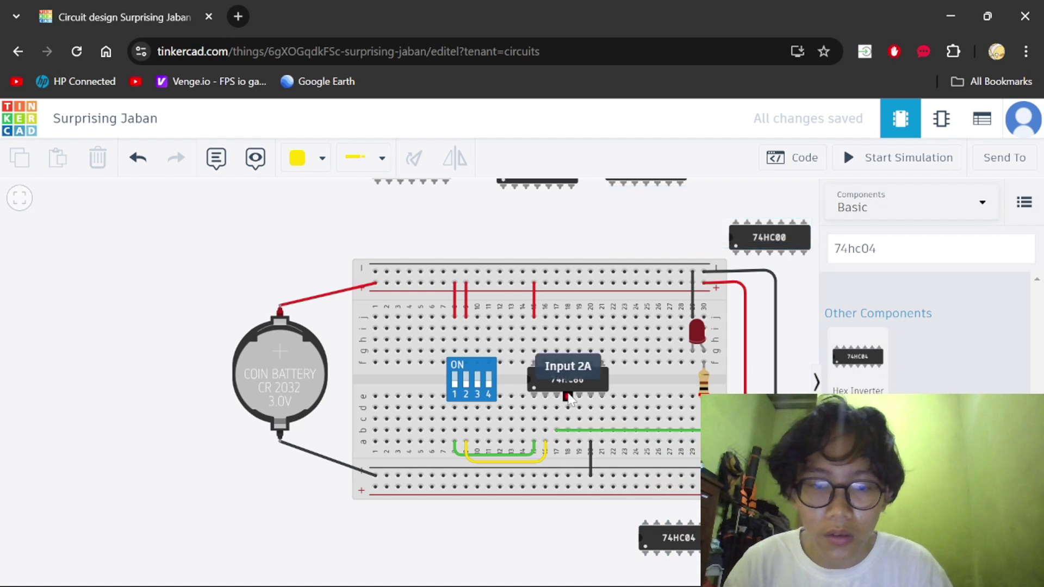
# - Shift the 74HC86 to breadboard columns 14 to 20 and move its red power wire to column 14
pyautogui.click(568, 397)
pyautogui.moveTo(569, 397); pyautogui.dragTo(554, 393)
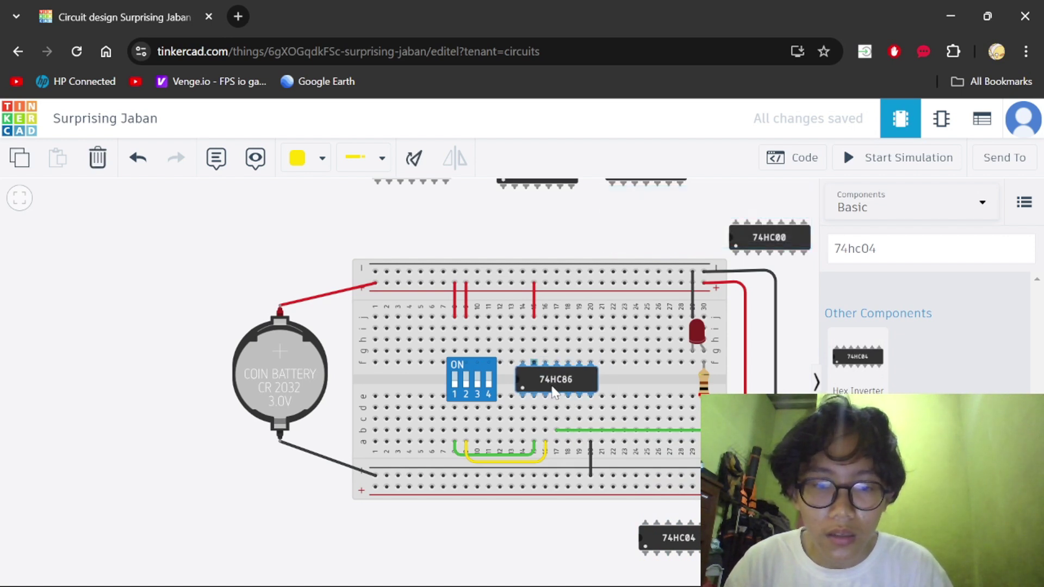
pyautogui.click(532, 308)
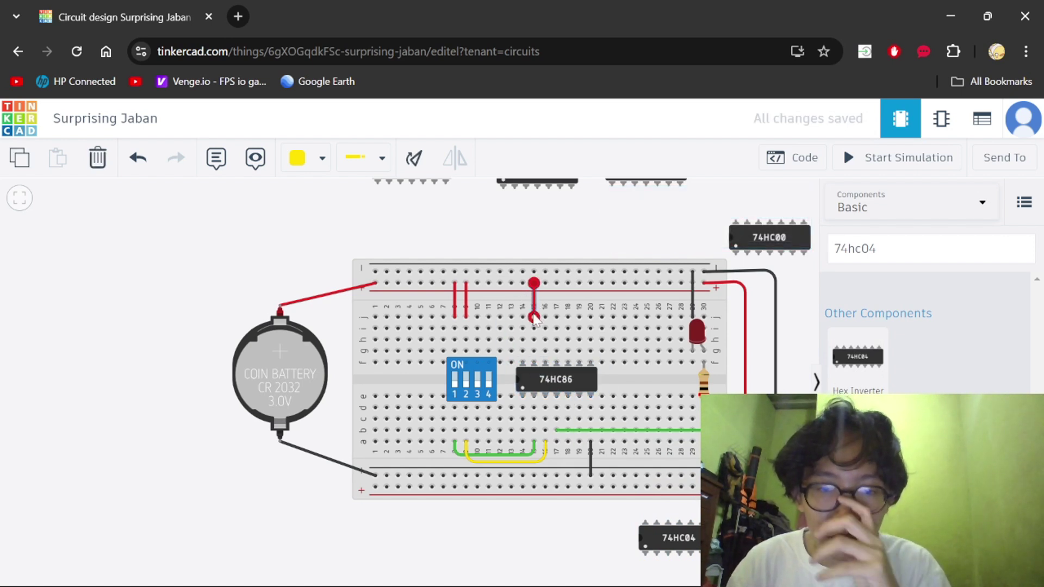
pyautogui.moveTo(534, 317); pyautogui.dragTo(522, 282)
# - Move the chip ends of the green and yellow DIP switch wires to columns 14 and 15
pyautogui.click(533, 453)
pyautogui.click(530, 454)
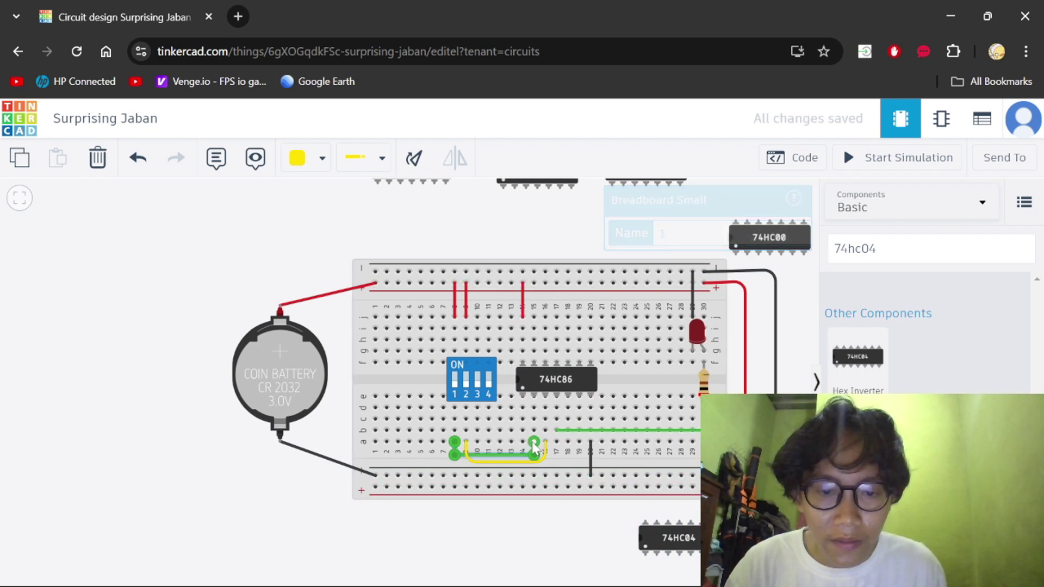
pyautogui.moveTo(531, 455)
pyautogui.mouseDown()
pyautogui.moveTo(522, 455)
pyautogui.moveTo(540, 442)
pyautogui.moveTo(535, 463)
pyautogui.mouseUp()
pyautogui.click(546, 457)
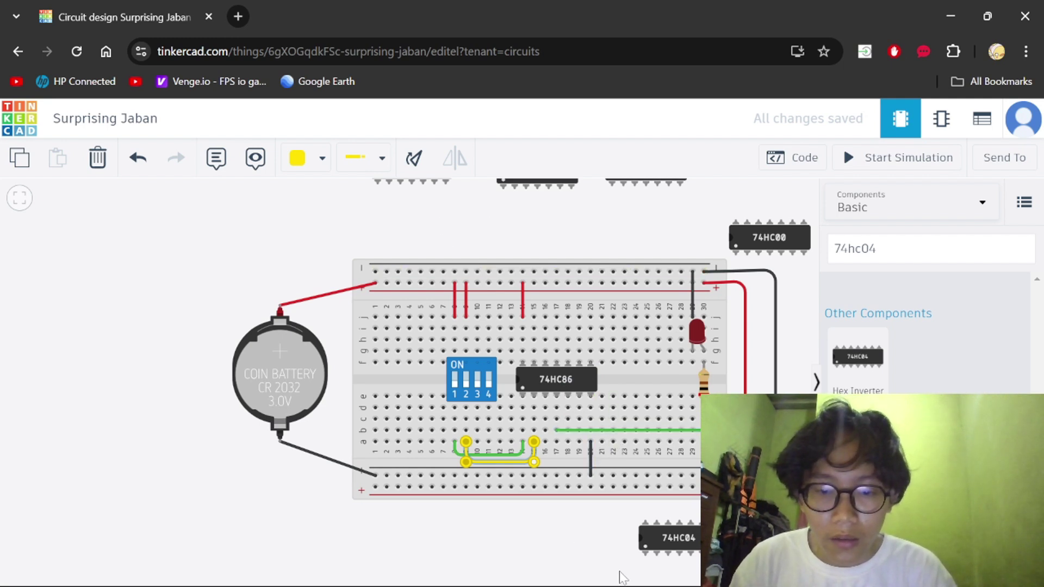
# - Place the 74HC04 on the breadboard at columns 22 to 28, beside the 74HC86
pyautogui.moveTo(677, 546); pyautogui.dragTo(645, 387)
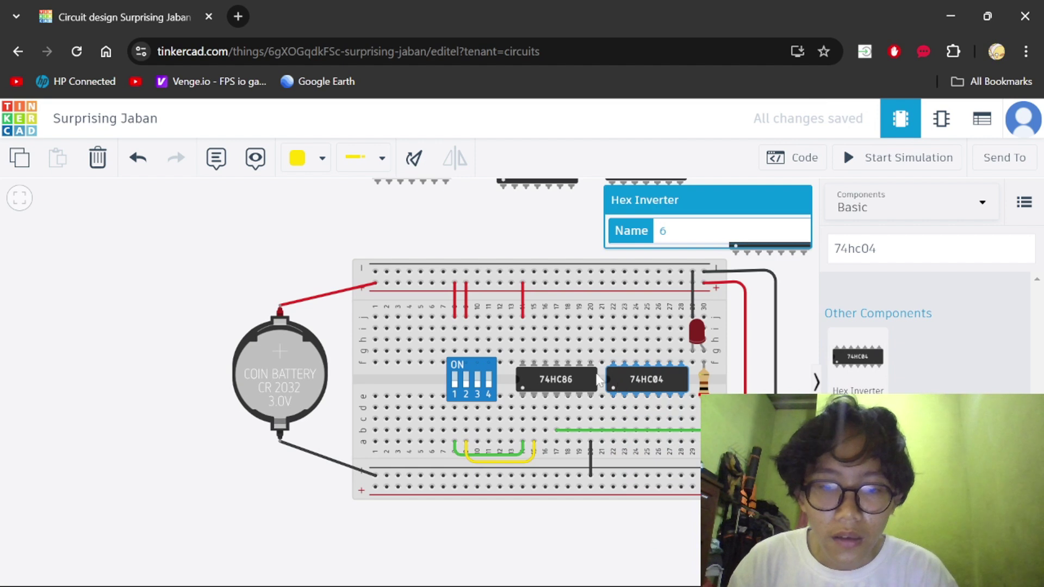
pyautogui.click(596, 381)
pyautogui.click(604, 382)
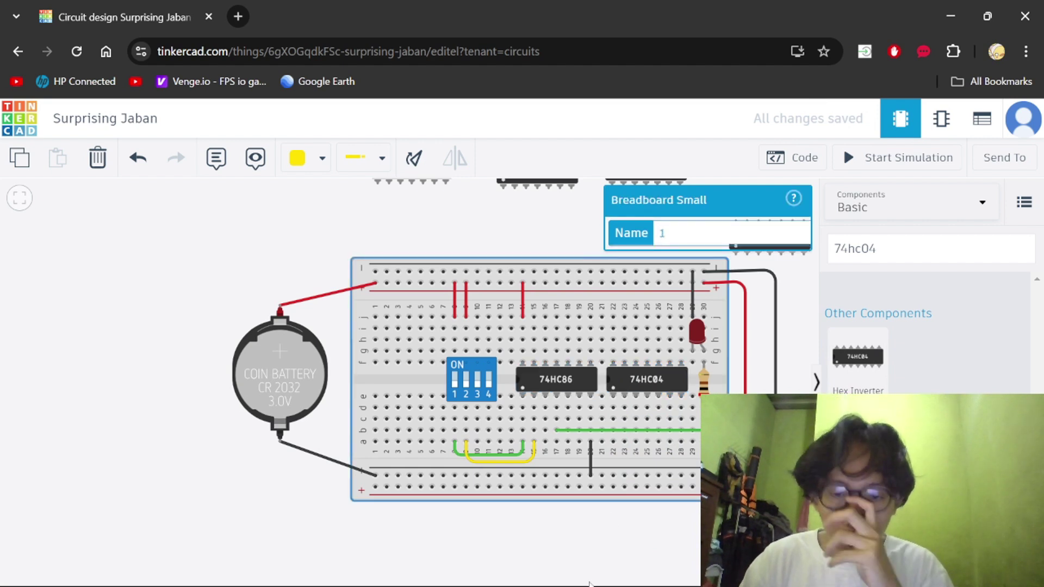
pyautogui.click(580, 545)
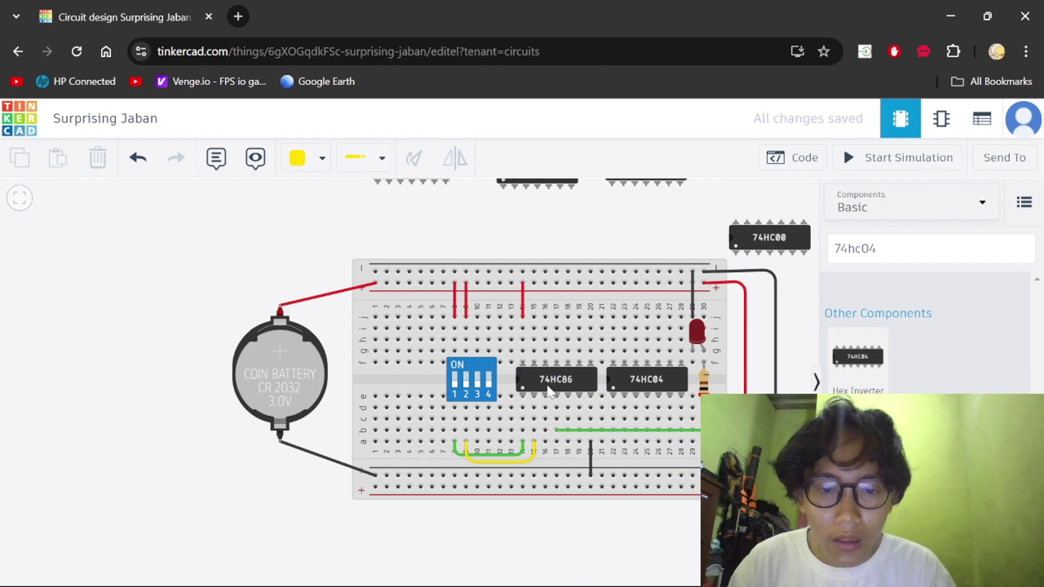
# - Delete the long green output wire that runs from the 74HC86 to the resistor
pyautogui.click(550, 387)
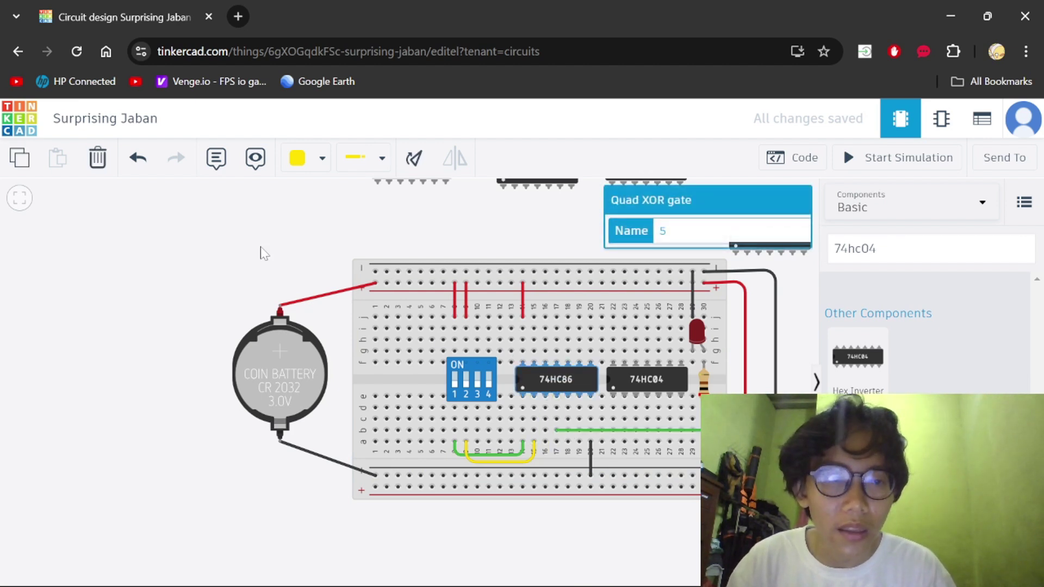
pyautogui.click(588, 430)
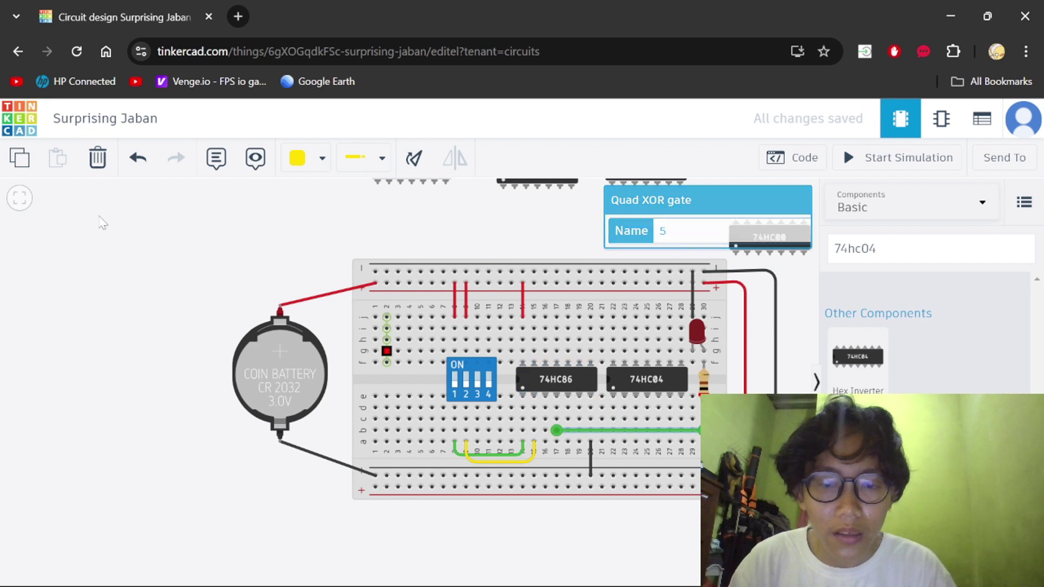
pyautogui.click(97, 158)
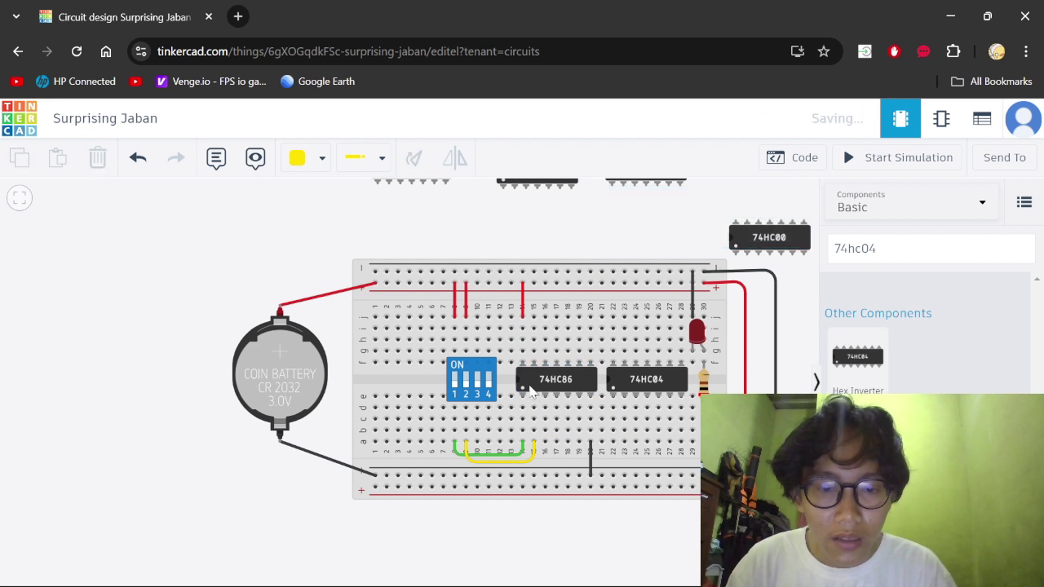
# - Wire the 74HC86 output at column 16 to the 74HC04 input at column 22, and the inverter output at column 23 to the resistor's column 30
pyautogui.click(545, 430)
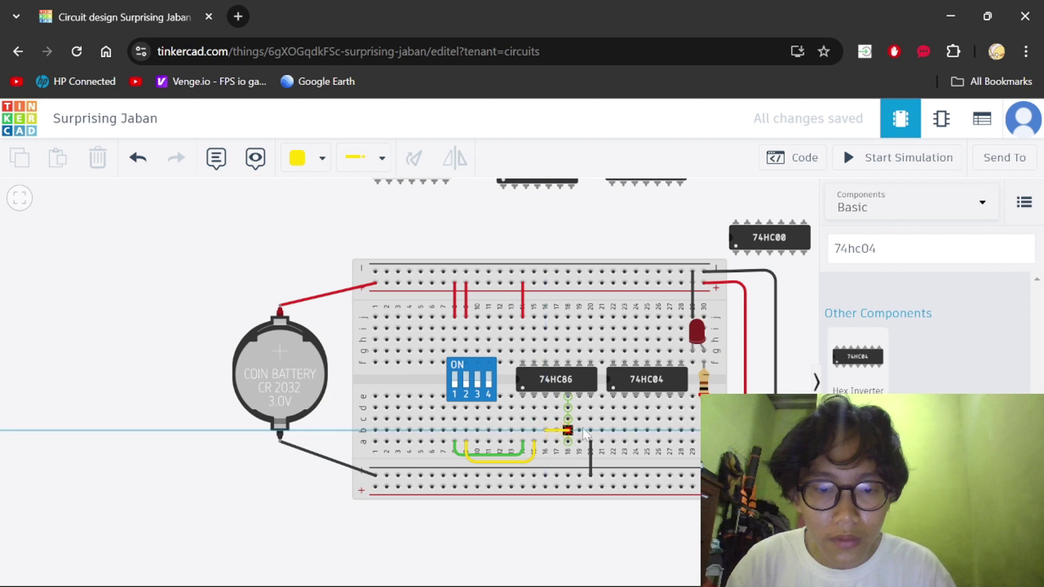
pyautogui.click(613, 430)
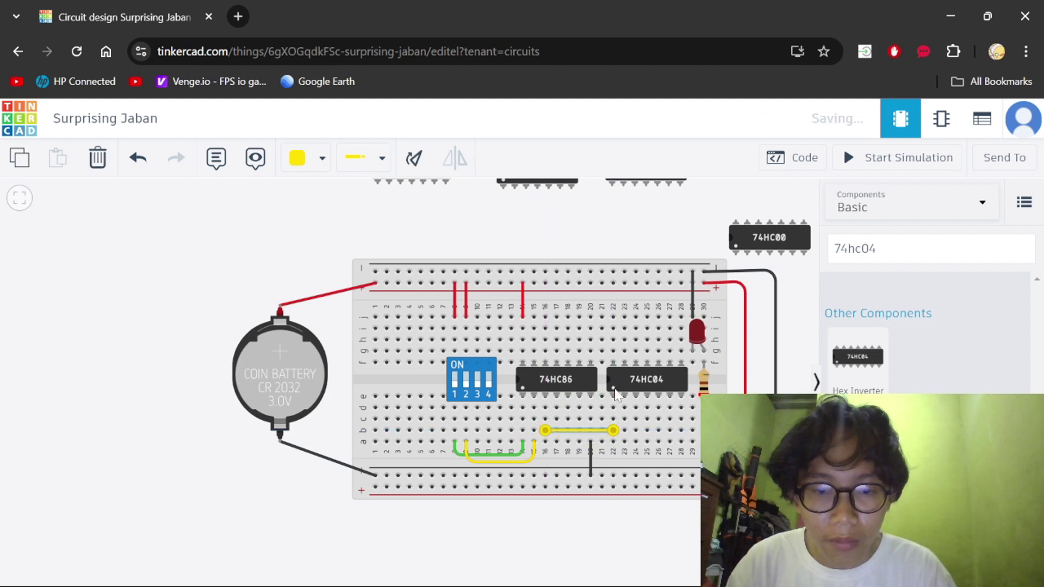
pyautogui.click(625, 430)
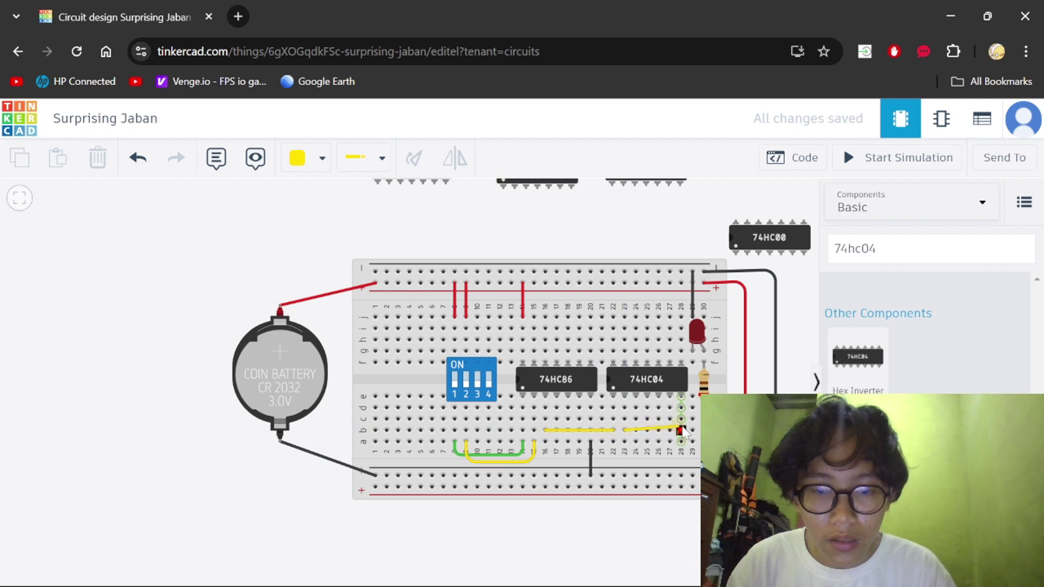
pyautogui.click(704, 430)
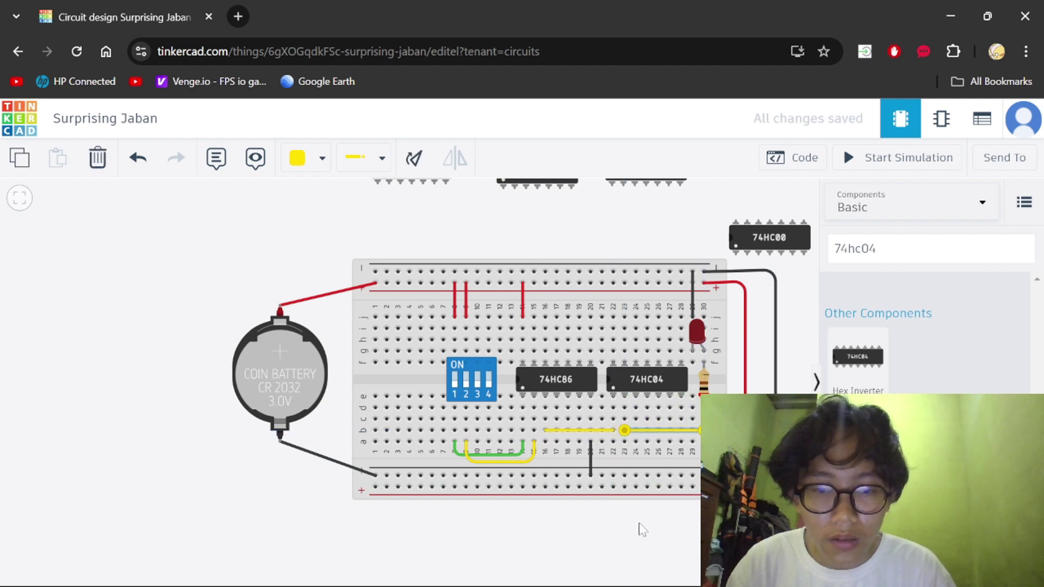
# - Recolor the wire linking the 74HC86 to the 74HC04 green
pyautogui.click(585, 432)
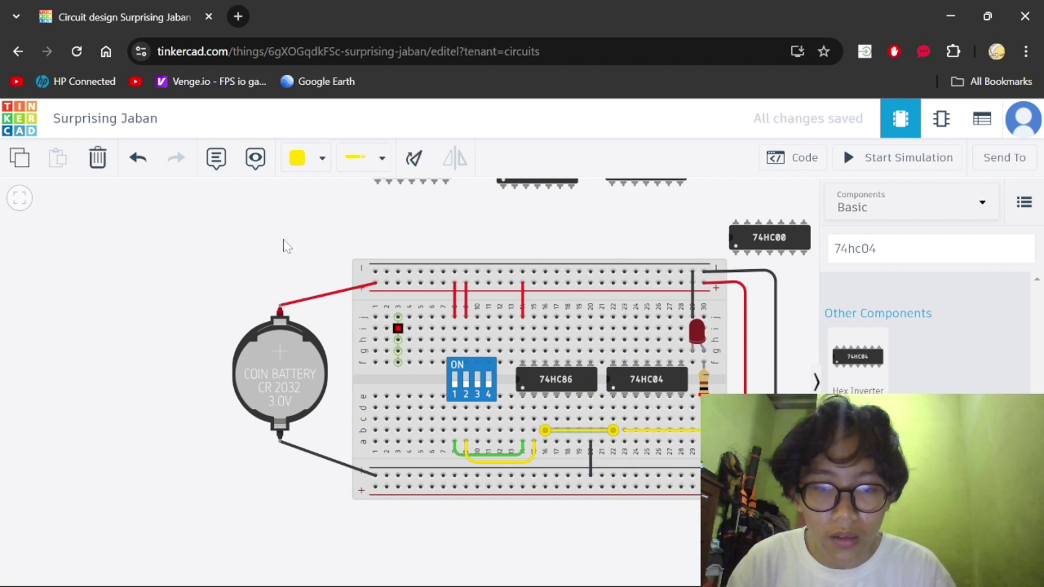
pyautogui.click(304, 158)
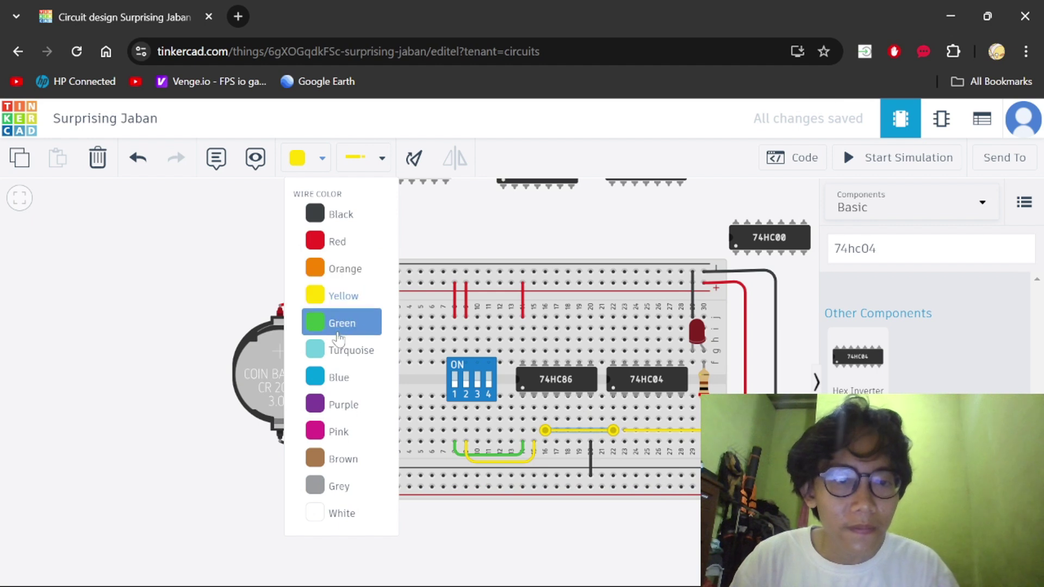
pyautogui.click(337, 321)
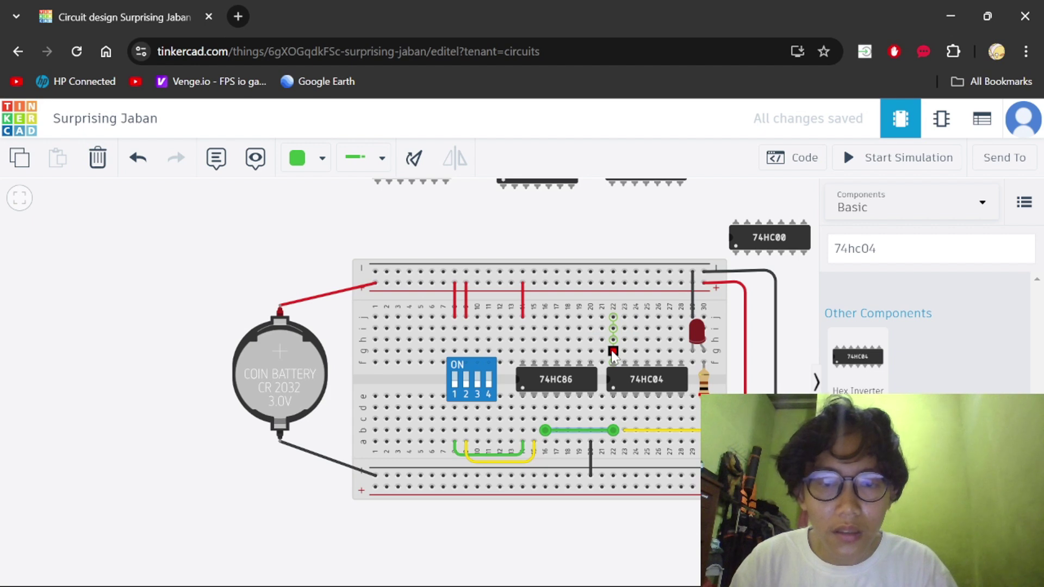
# - Connect the 74HC04's power pin at column 22 to the upper positive rail with a red wire
pyautogui.click(612, 350)
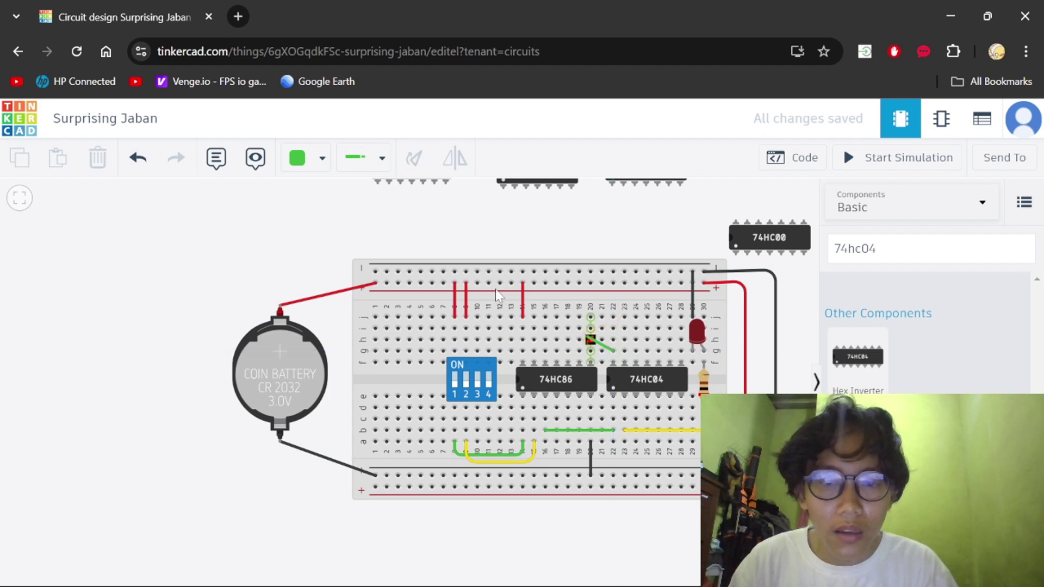
pyautogui.click(136, 158)
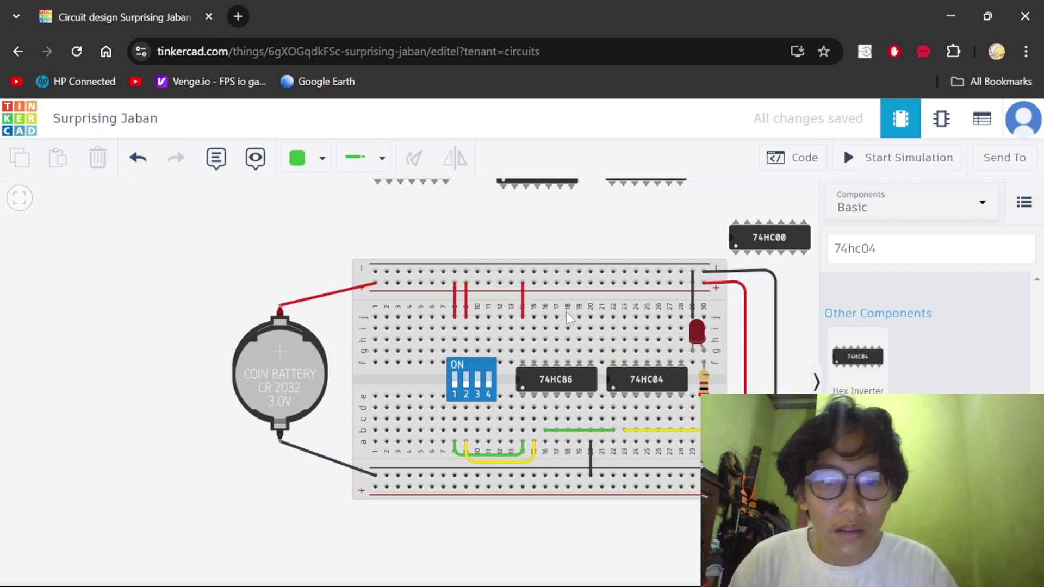
pyautogui.click(613, 317)
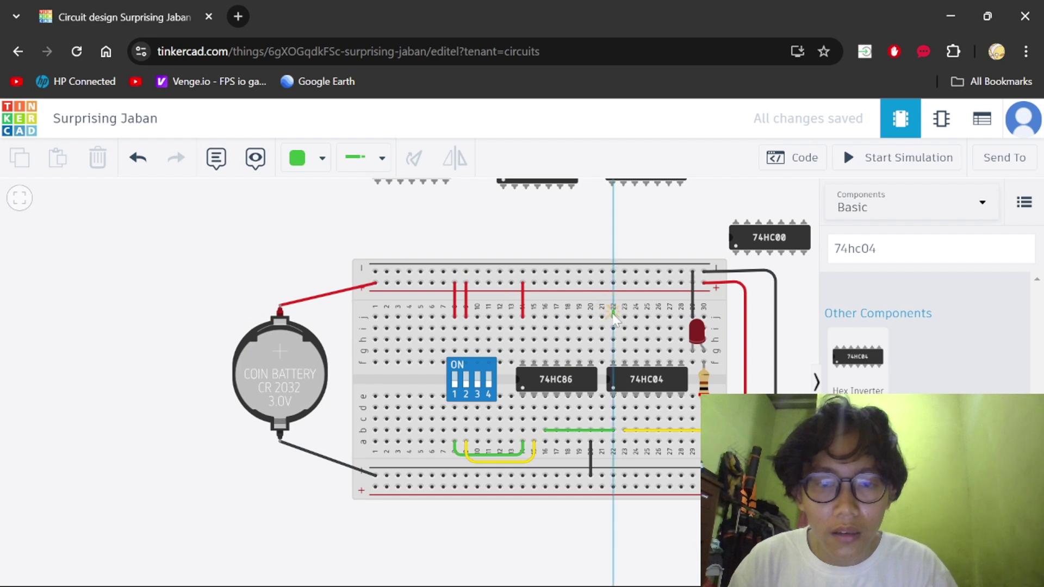
pyautogui.click(613, 283)
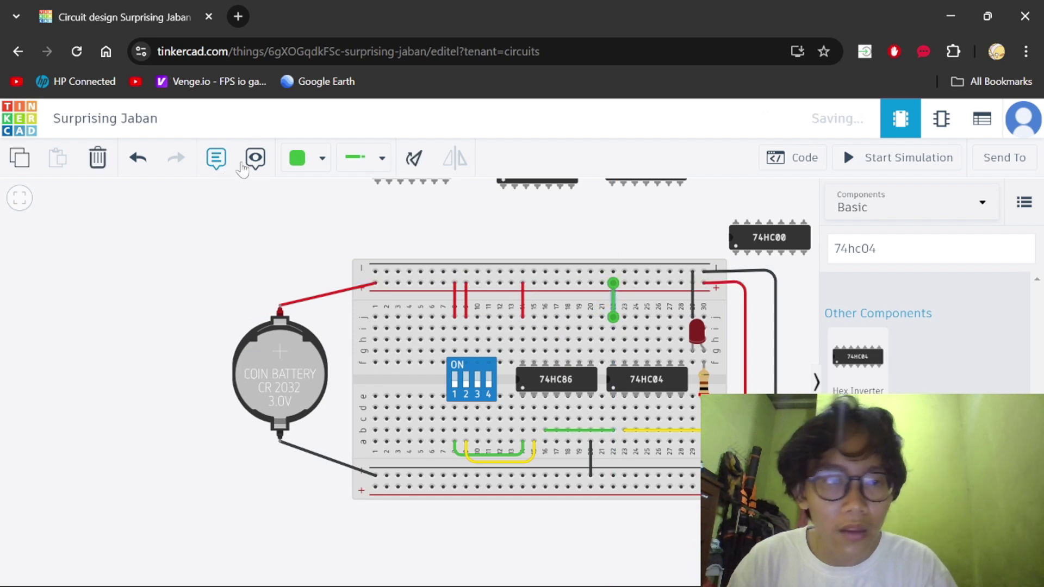
pyautogui.click(321, 158)
pyautogui.click(317, 243)
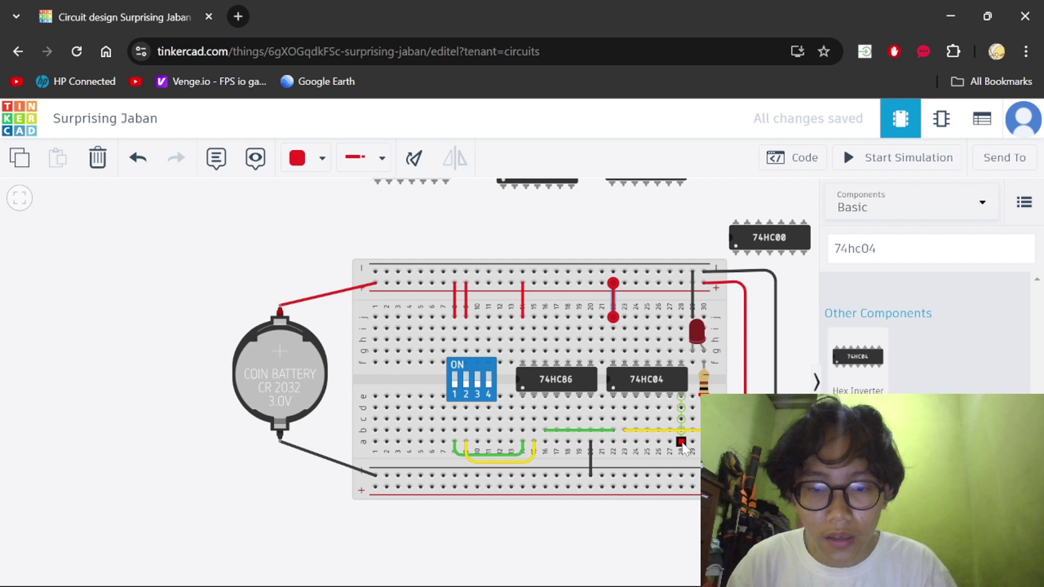
# - Connect the 74HC04's ground pin at column 28 to the lower negative rail with a black wire
pyautogui.click(681, 442)
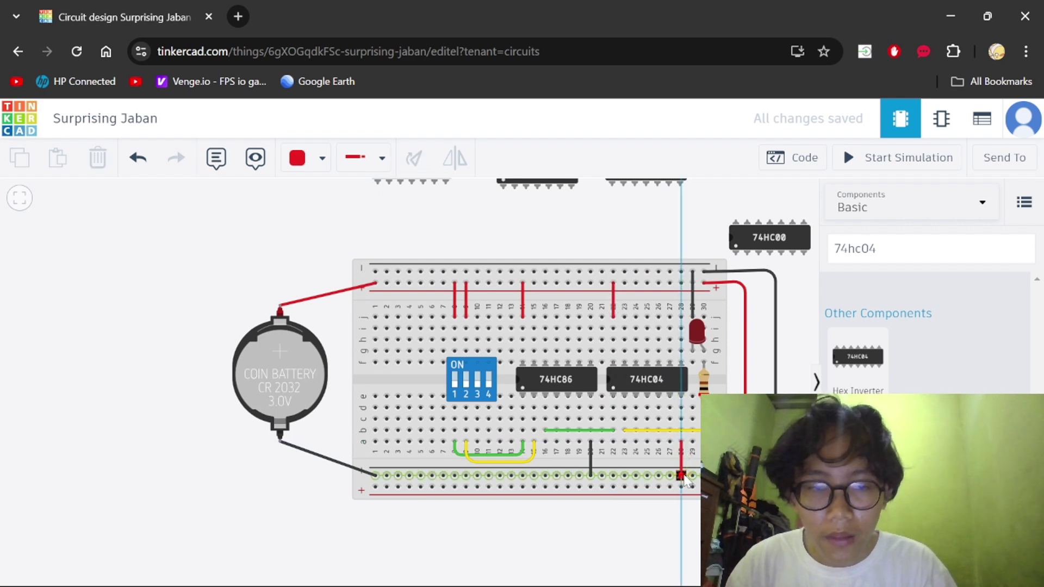
pyautogui.click(681, 475)
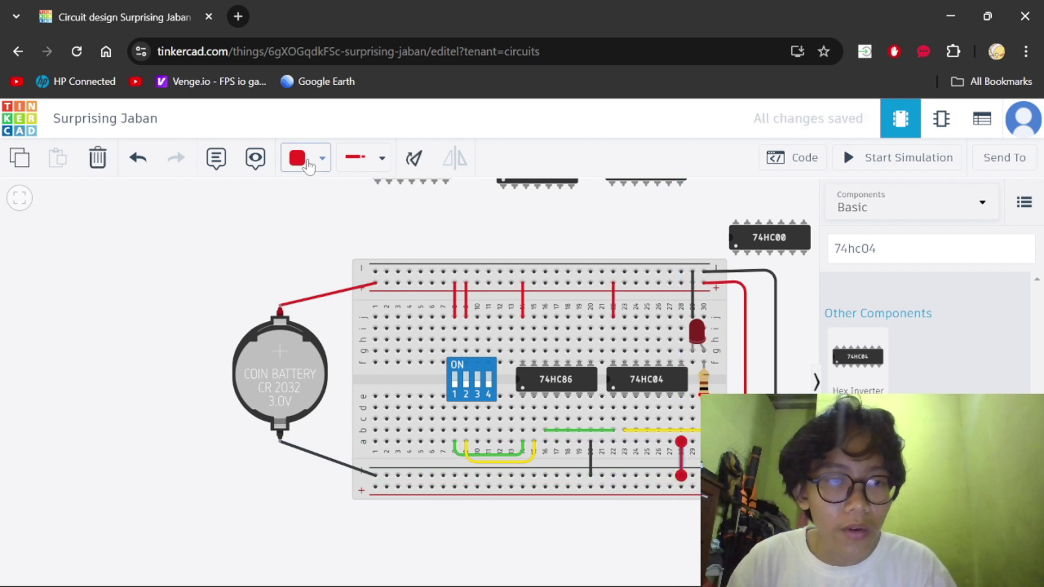
pyautogui.click(298, 158)
pyautogui.click(315, 213)
pyautogui.click(205, 261)
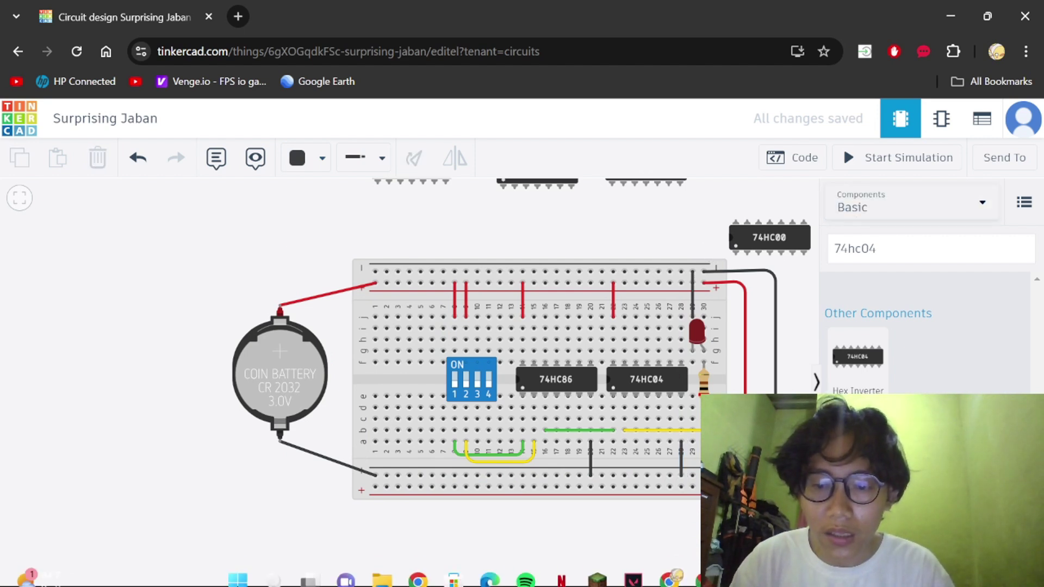
# - Switch to the Google Drive logic gate chart to review the XNOR gate, and return to the Tinkercad circuit
pyautogui.hotkey('alt', 'Tab')
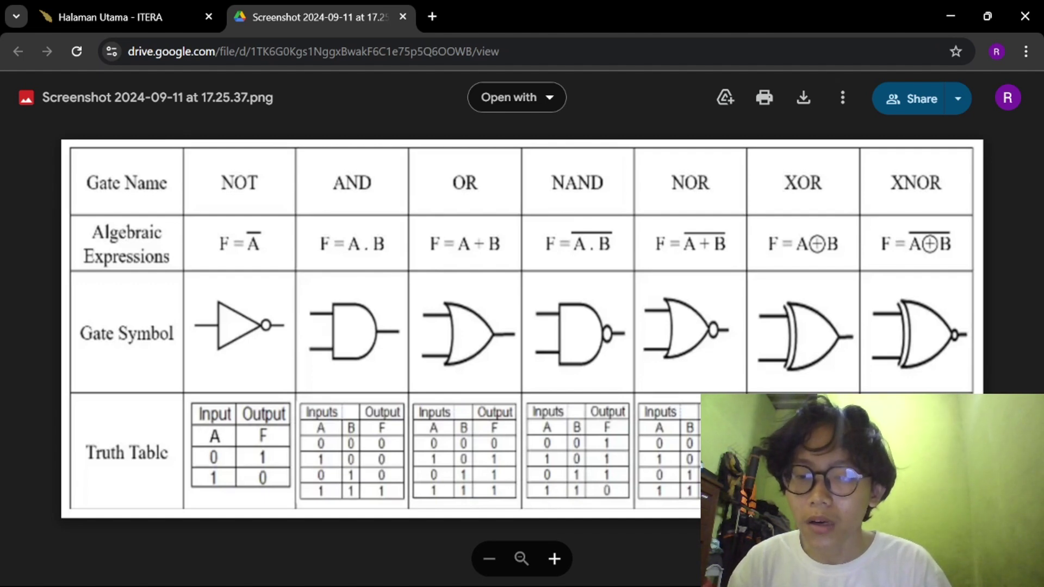
pyautogui.moveTo(667, 566)
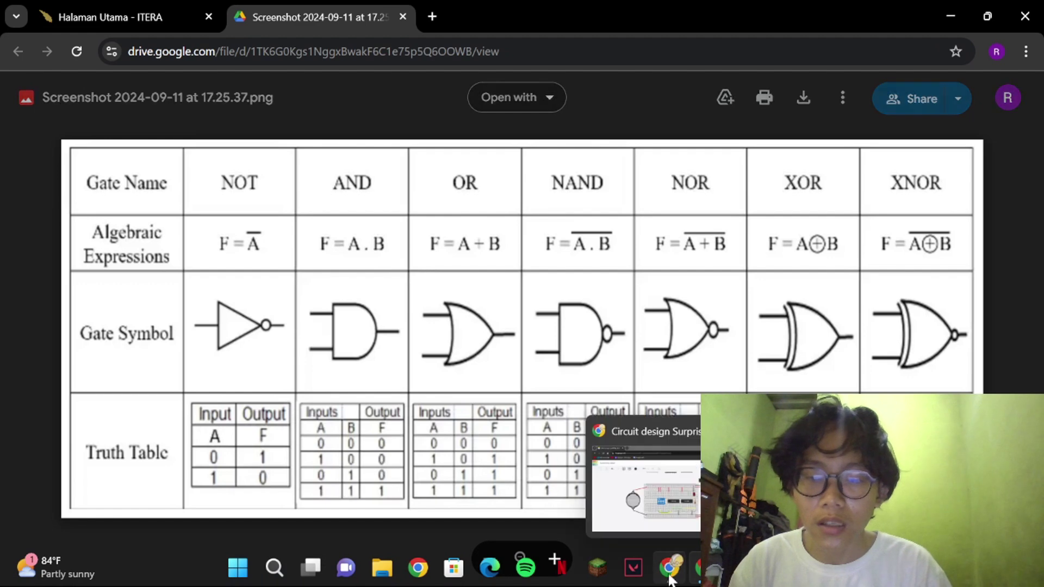
pyautogui.click(639, 473)
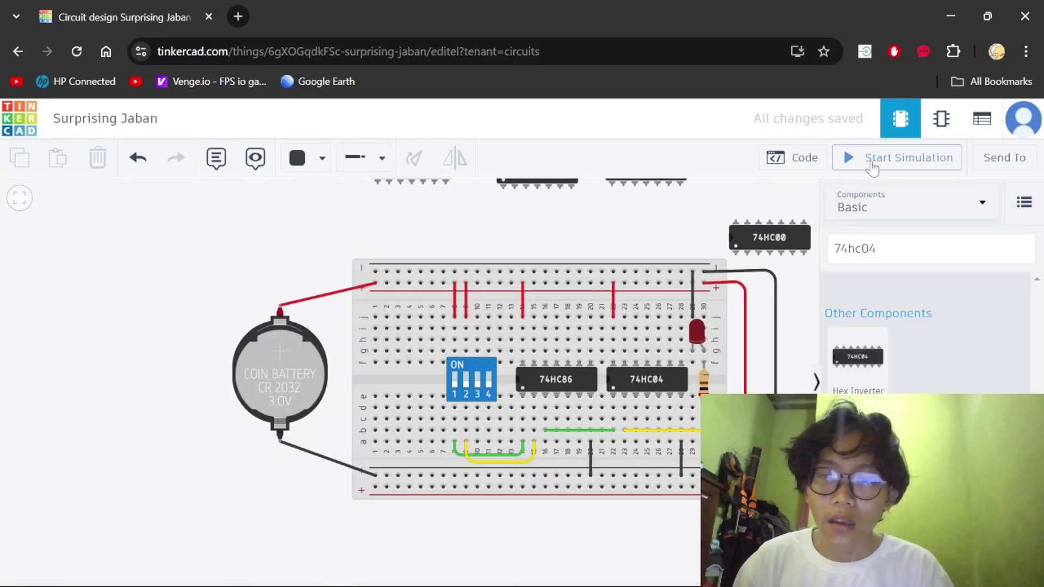
# - Start the simulation and test the XNOR circuit with DIP switches 1 and 2: both off, only 1 on, only 2 on, both on
pyautogui.click(892, 158)
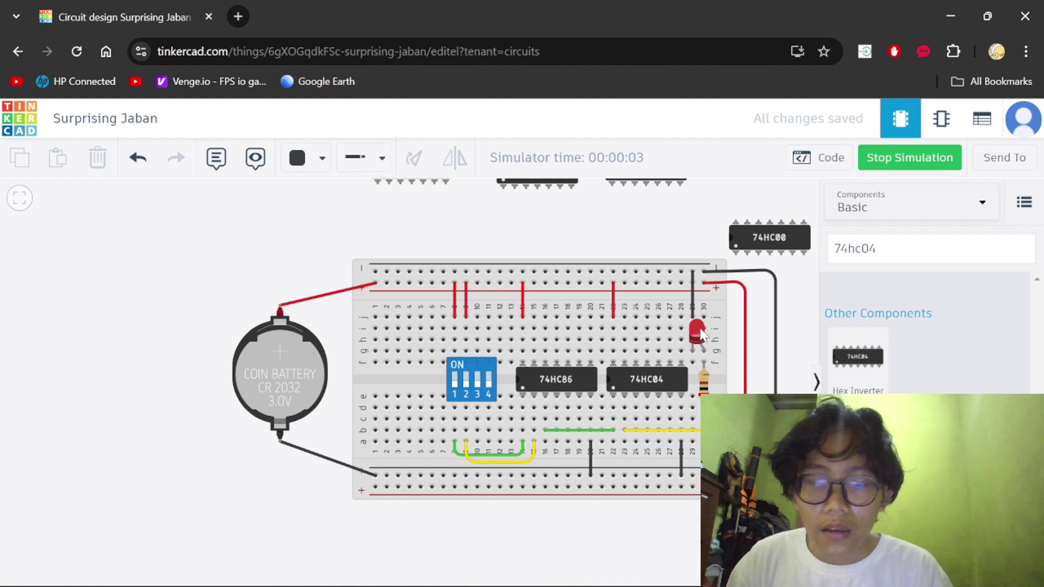
pyautogui.click(456, 387)
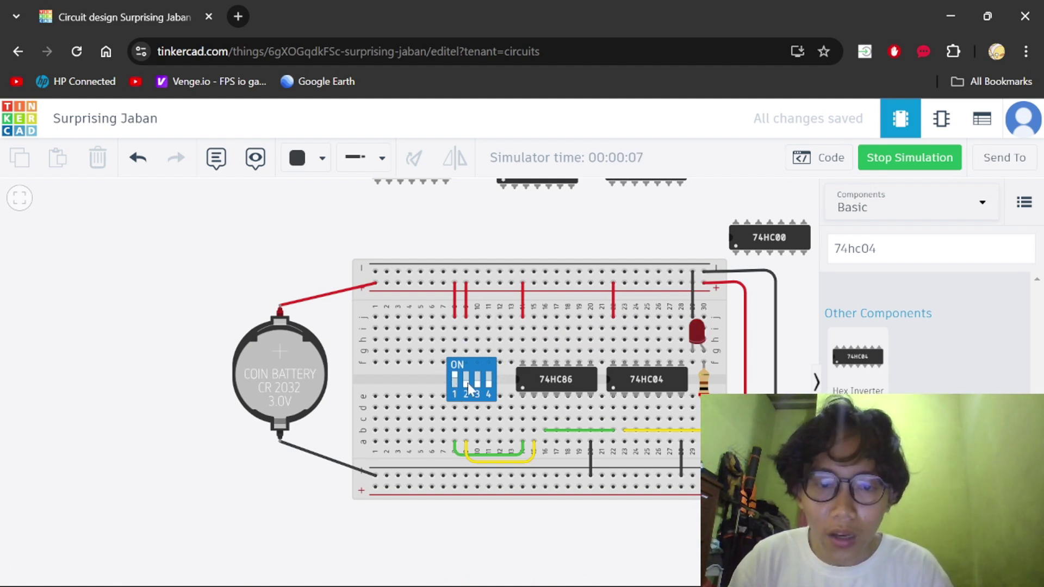
pyautogui.click(457, 376)
pyautogui.click(467, 380)
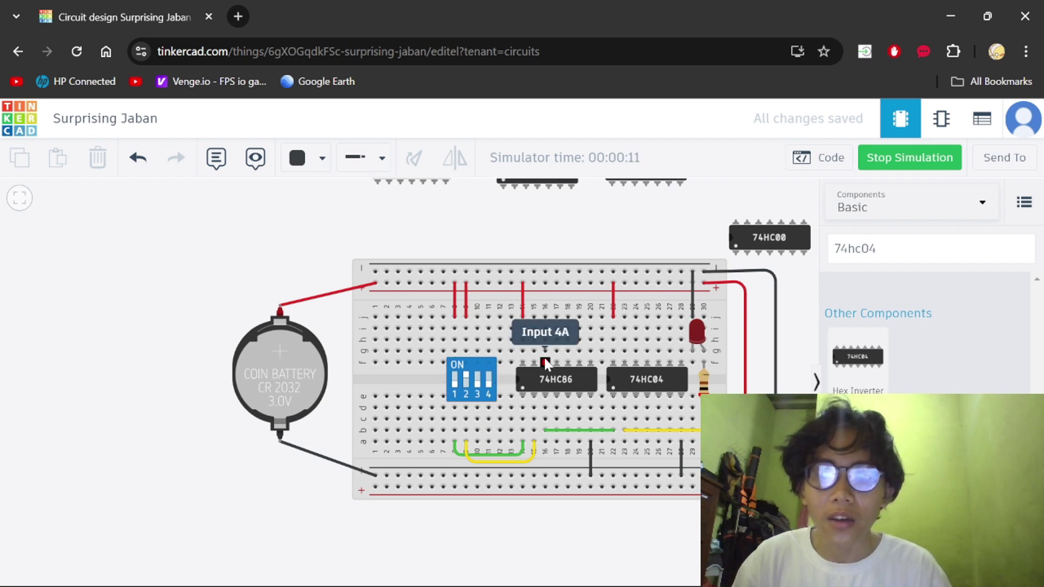
pyautogui.click(465, 376)
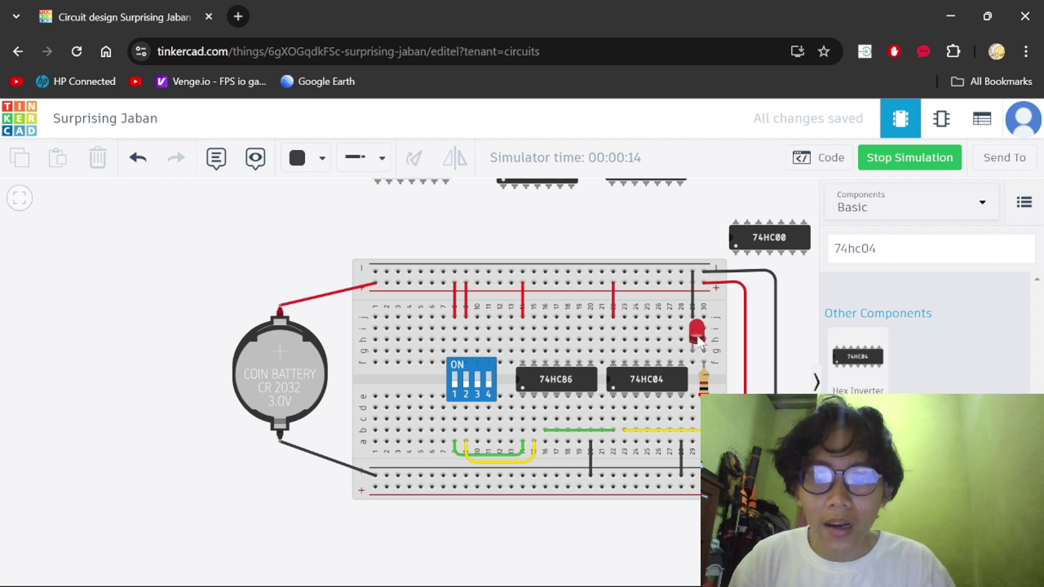
pyautogui.click(457, 384)
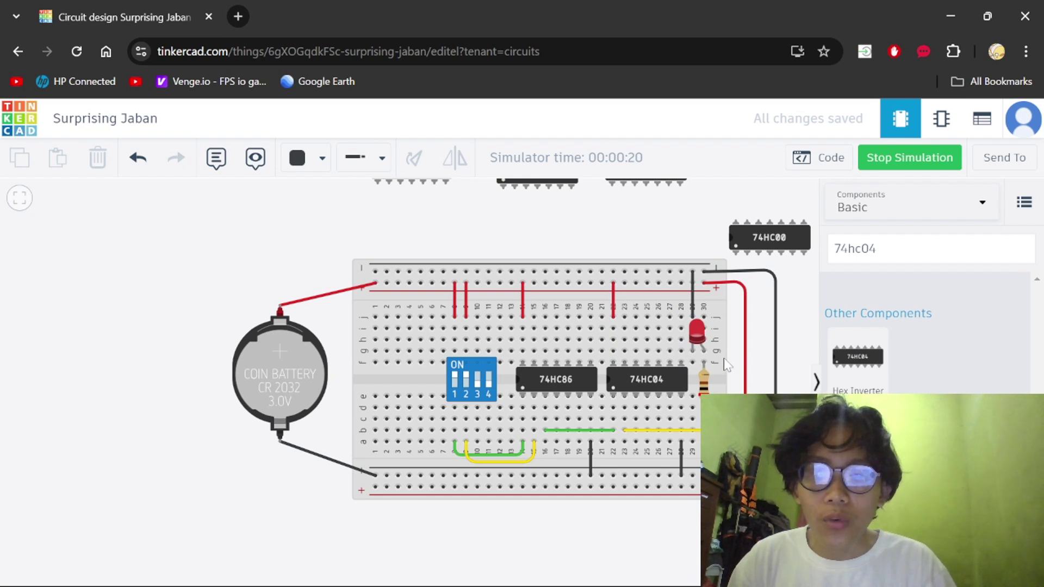
pyautogui.click(457, 378)
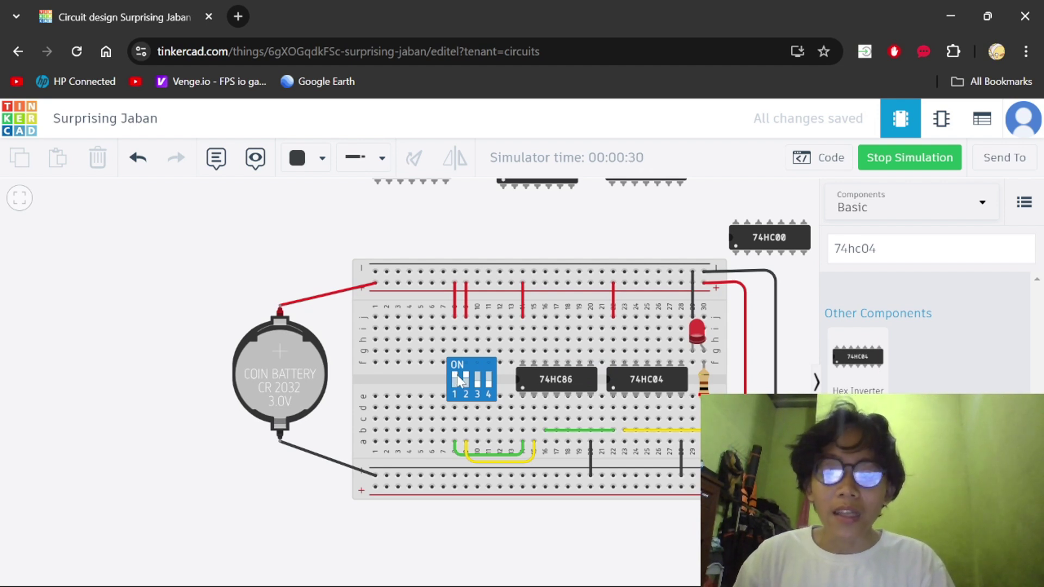